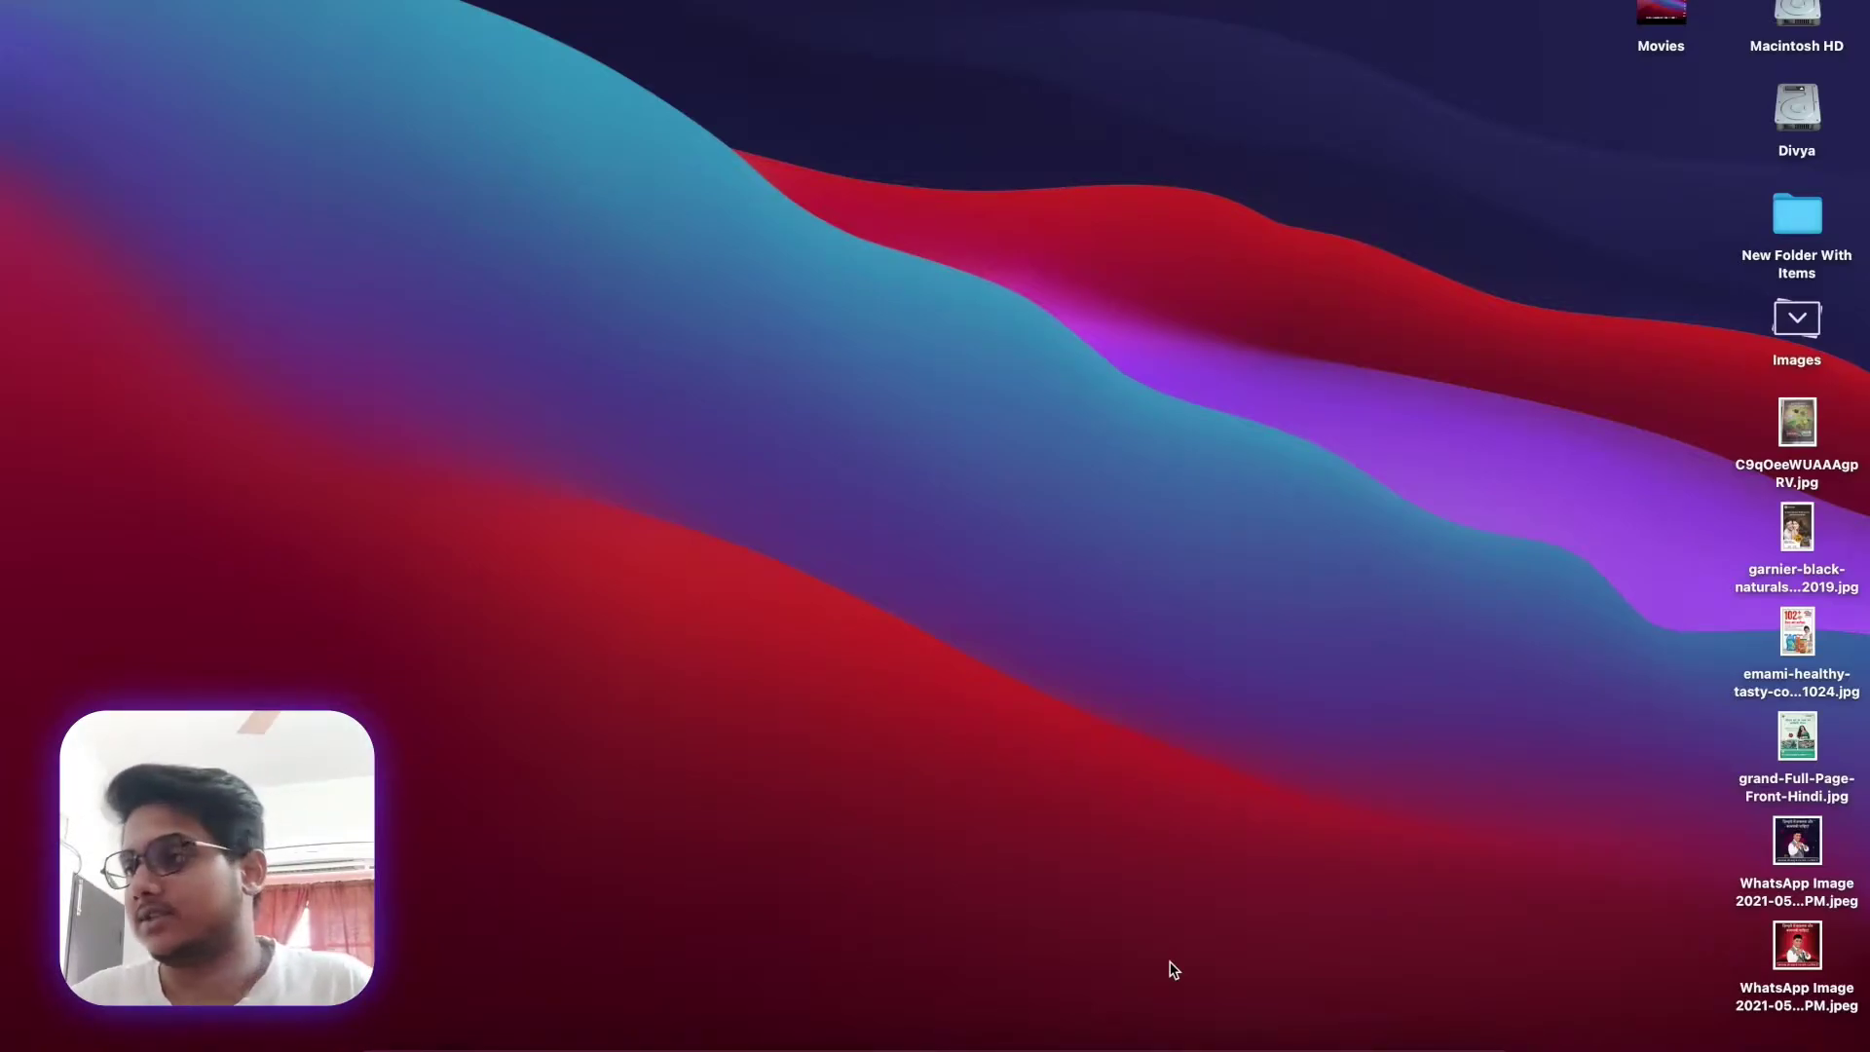
Preview the six sample Hindi advertisement images on the desktop one after another, viewing the green real-estate ad full screen.
{"action": "left_click", "coordinate": [1812, 421]}
{"action": "key", "text": "space"}
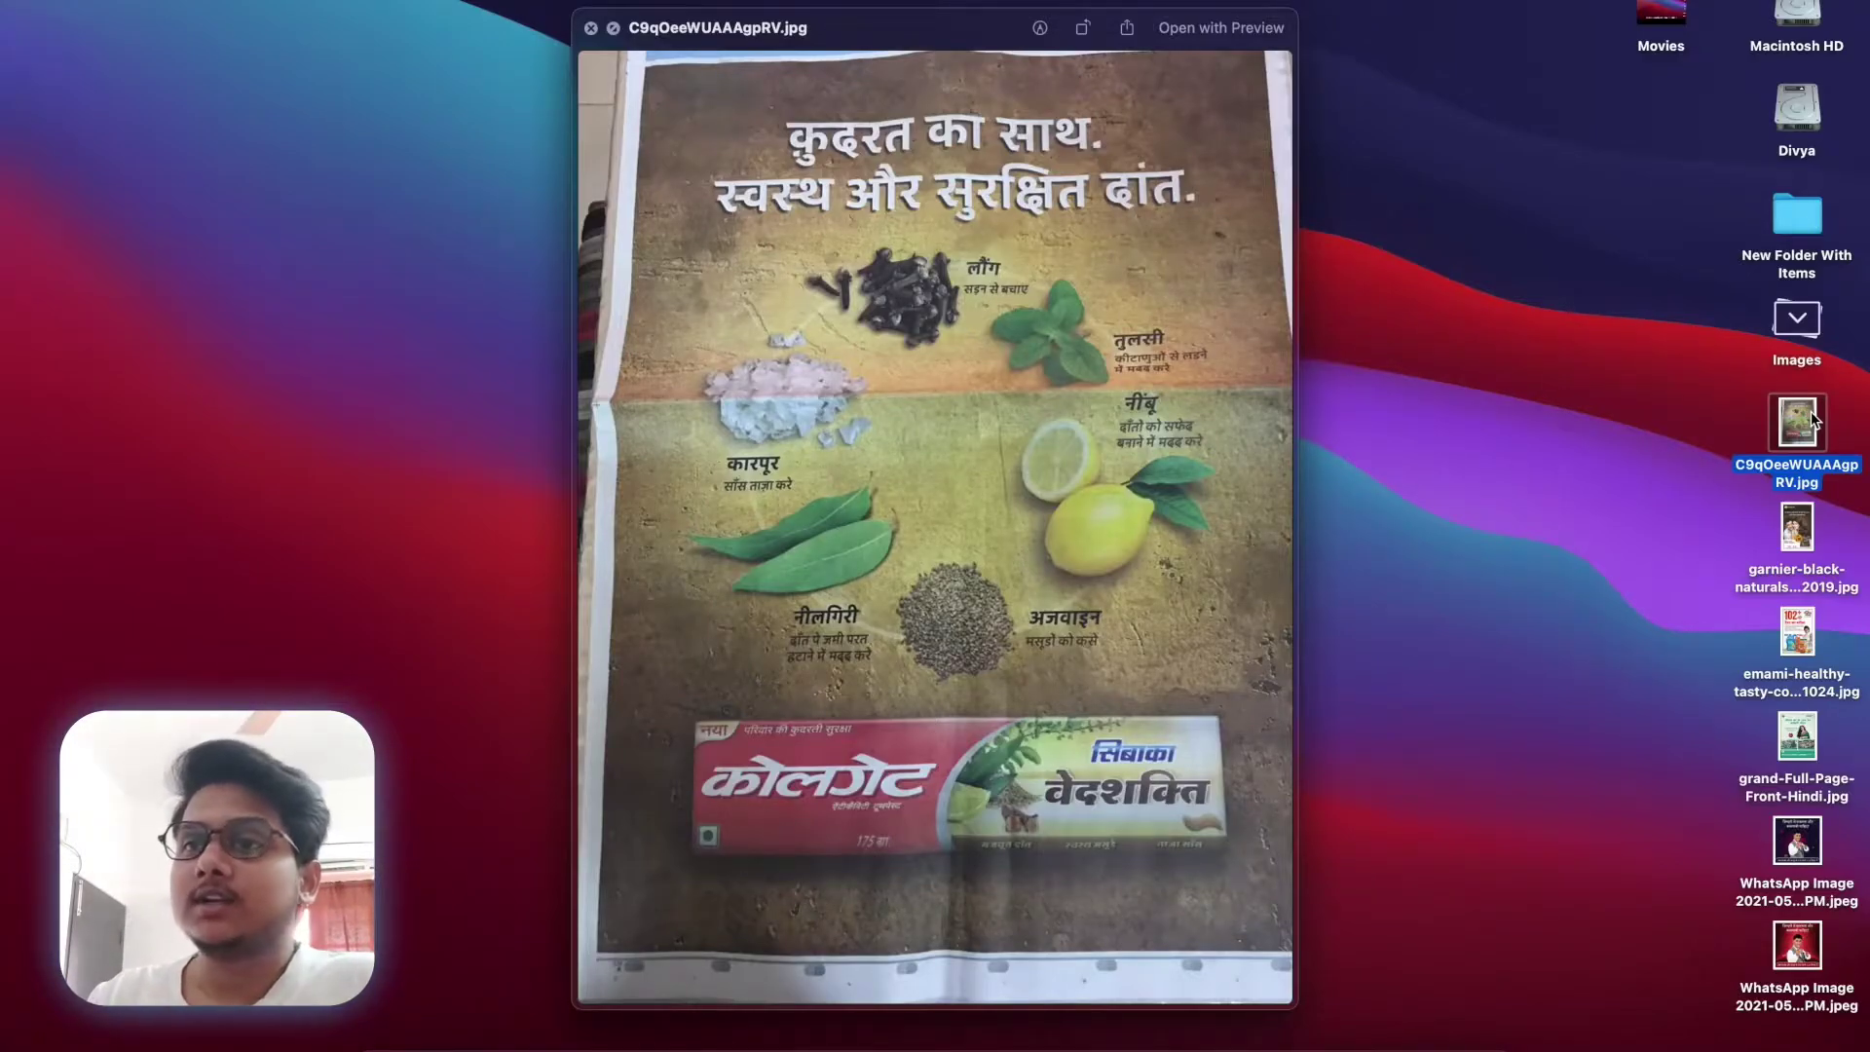
{"action": "key", "text": "Down"}
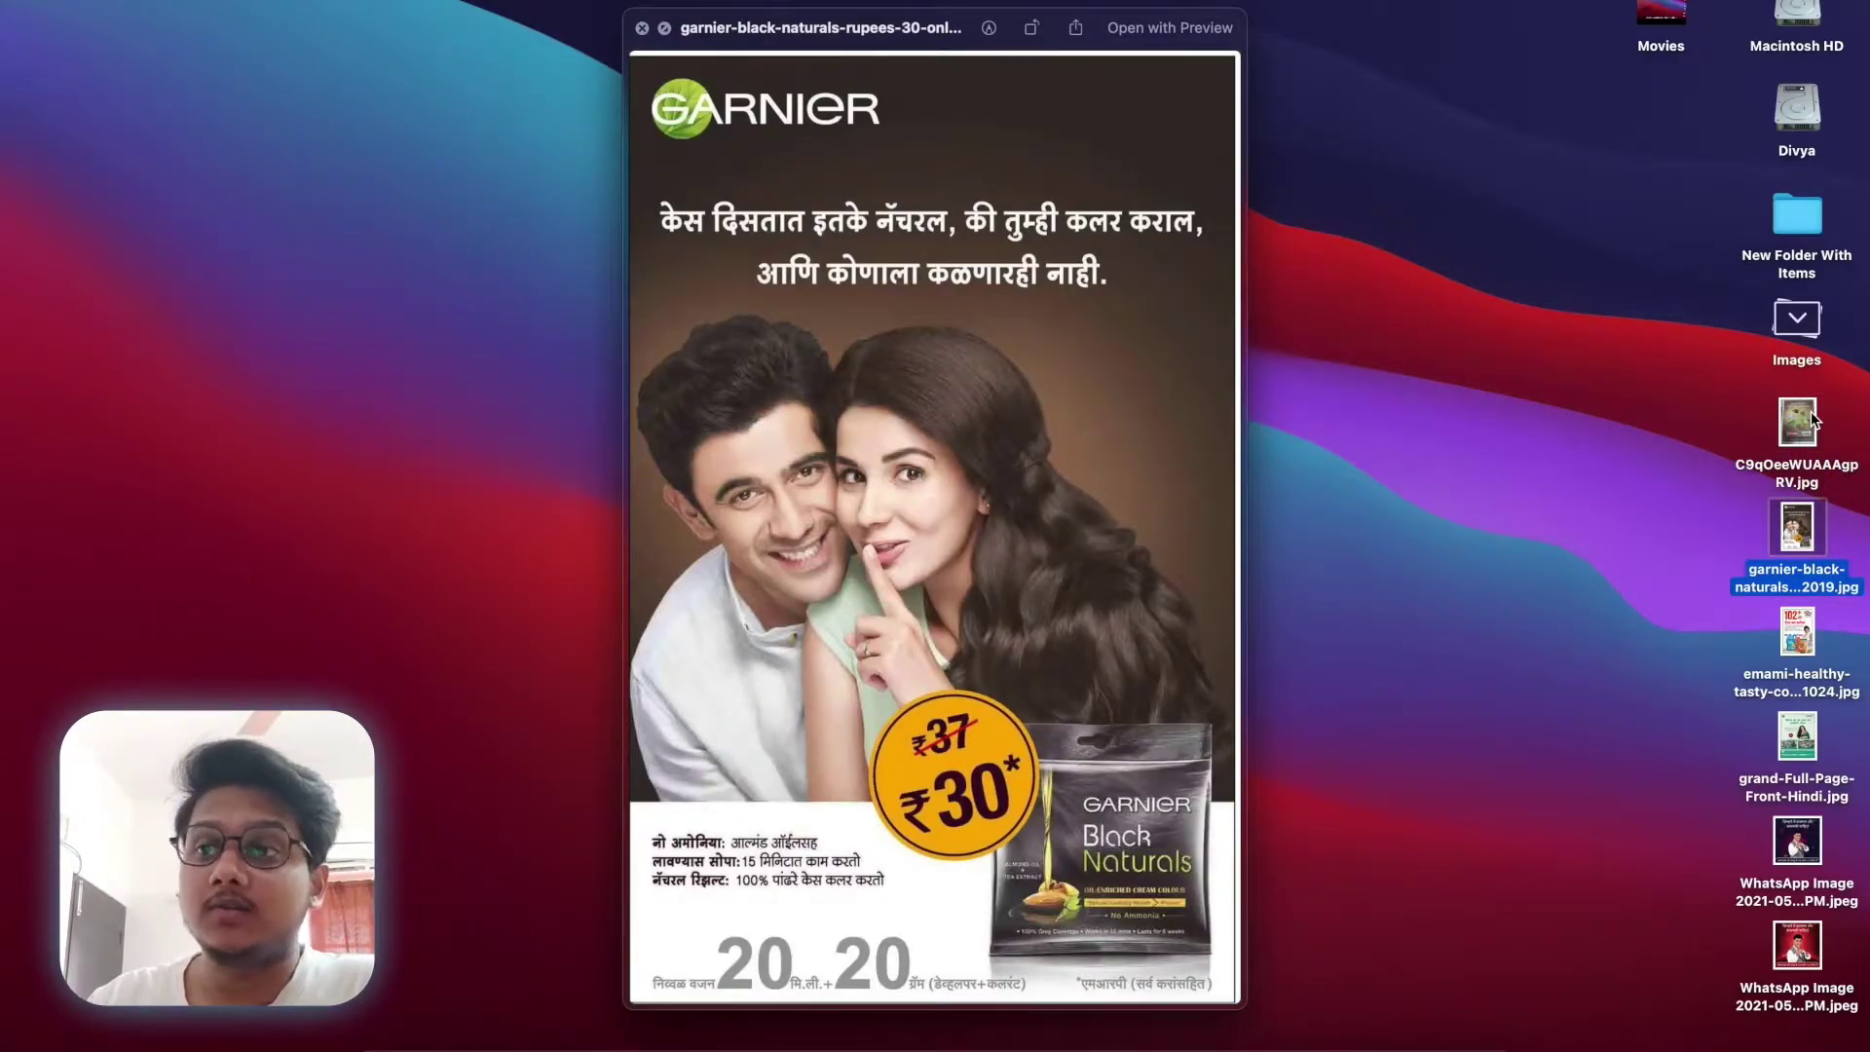
{"action": "key", "text": "Down"}
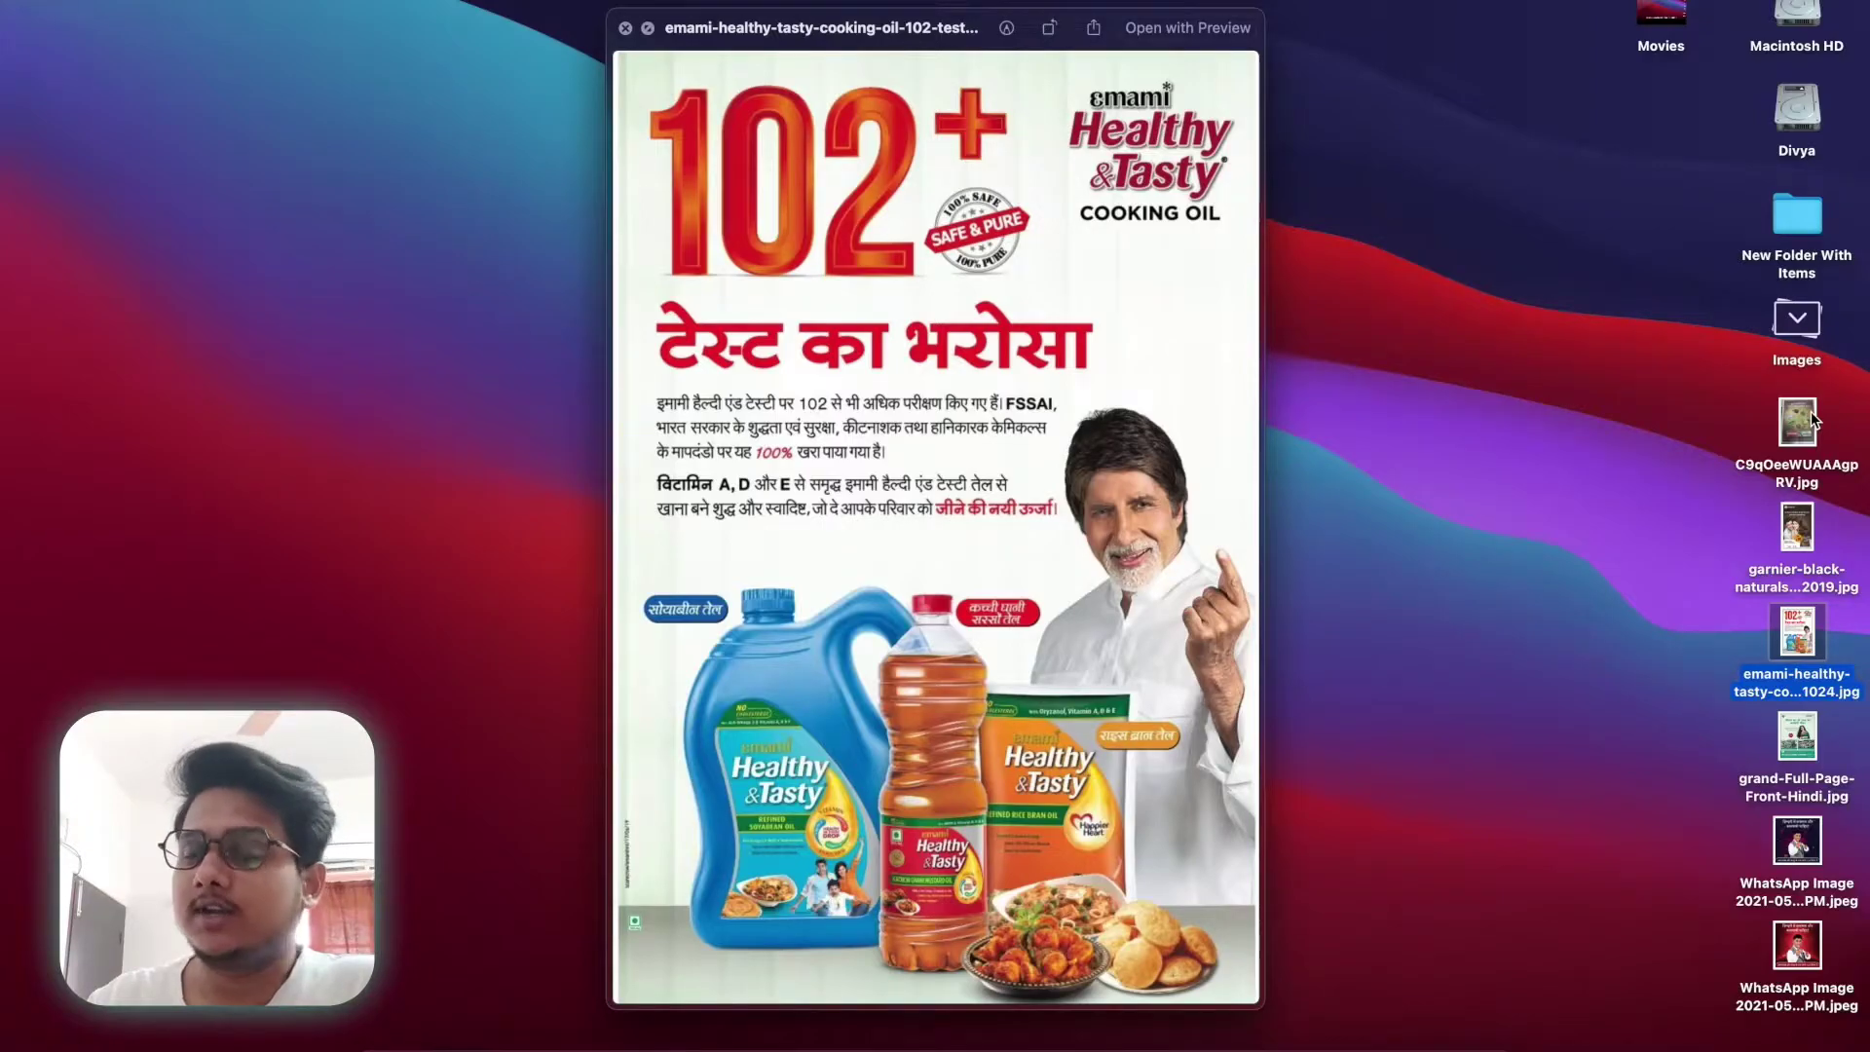
{"action": "key", "text": "Down"}
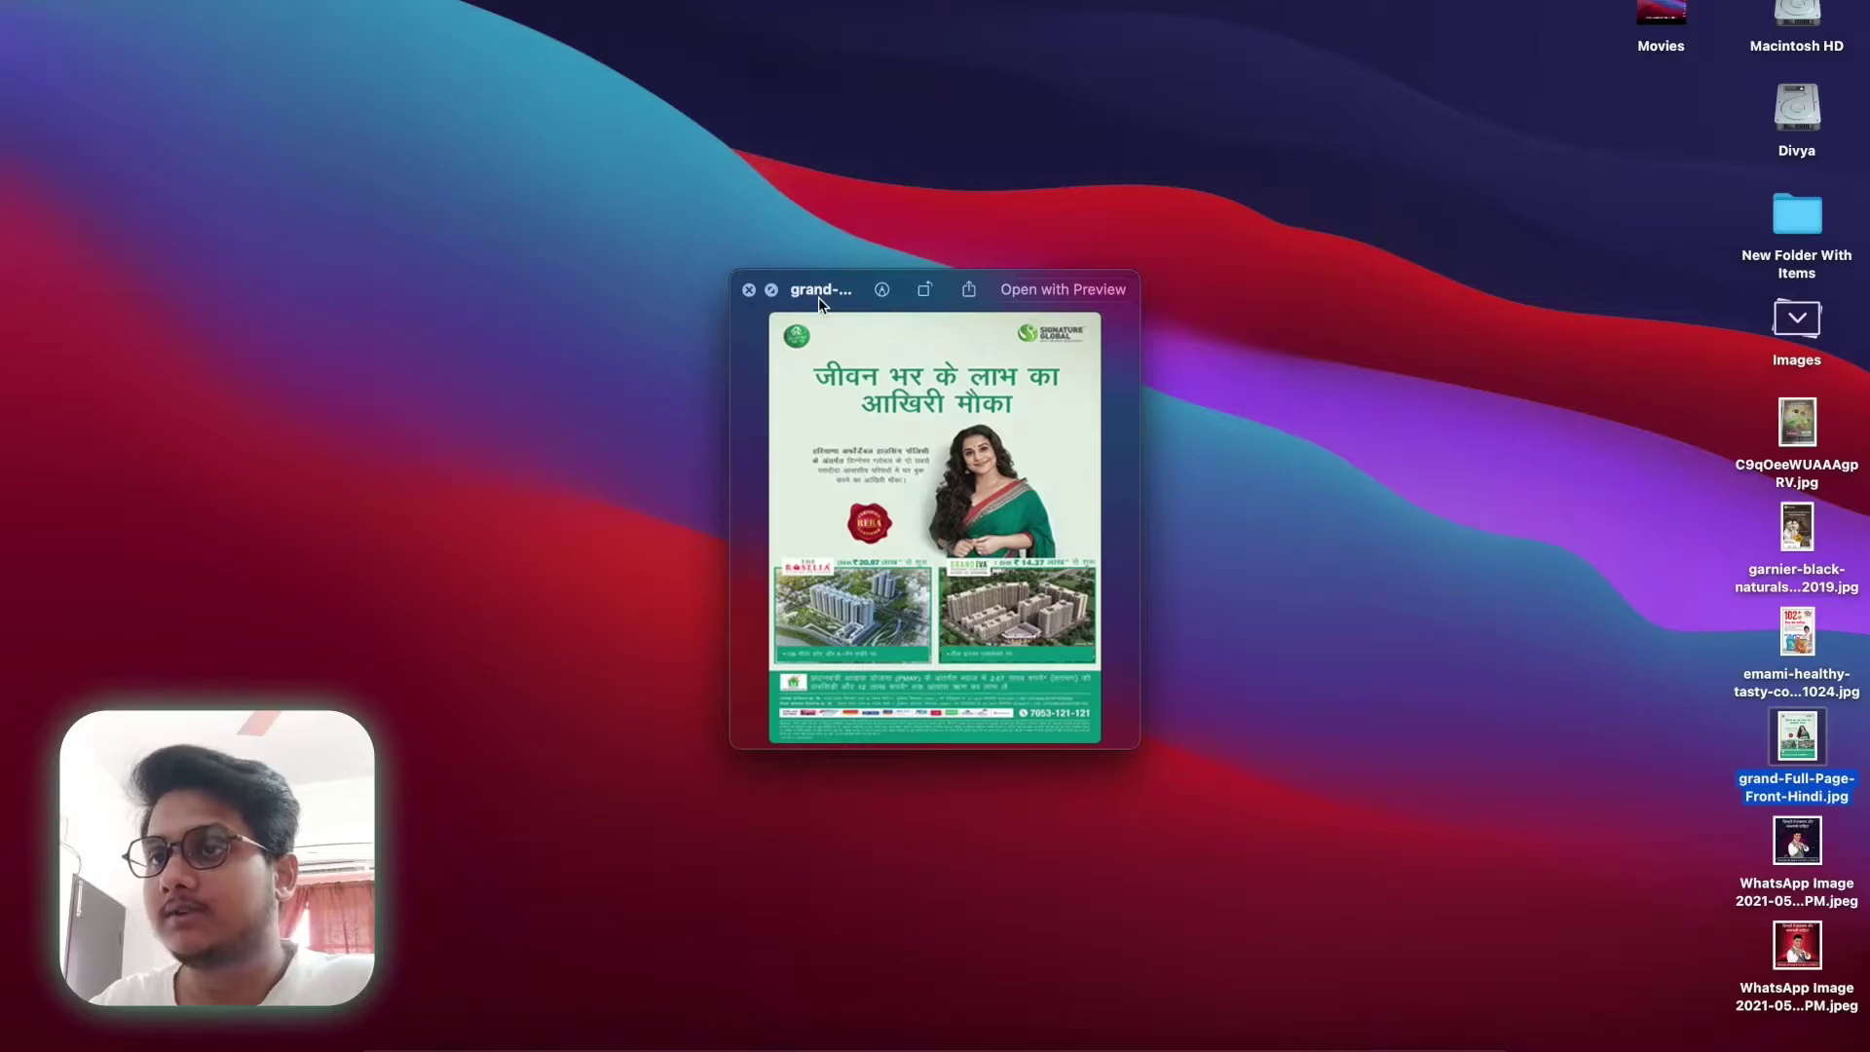
{"action": "left_click", "coordinate": [772, 290]}
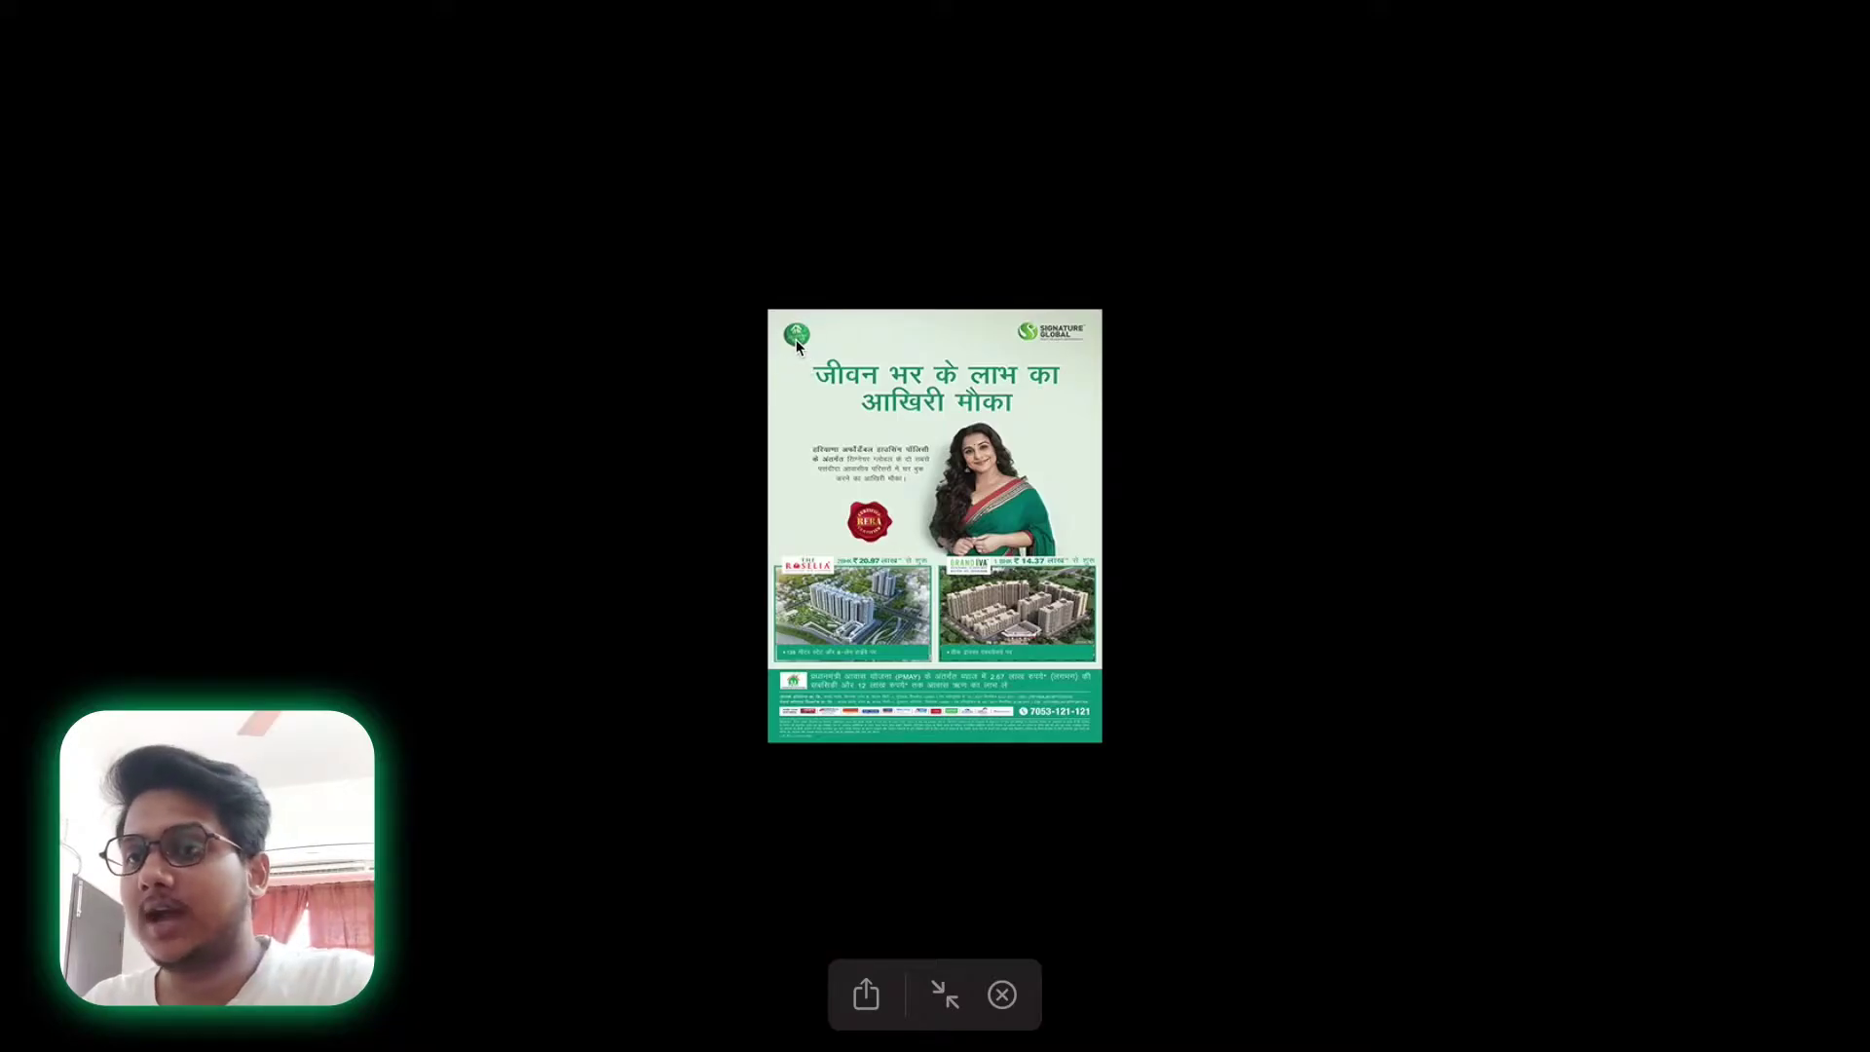
{"action": "left_click", "coordinate": [946, 994]}
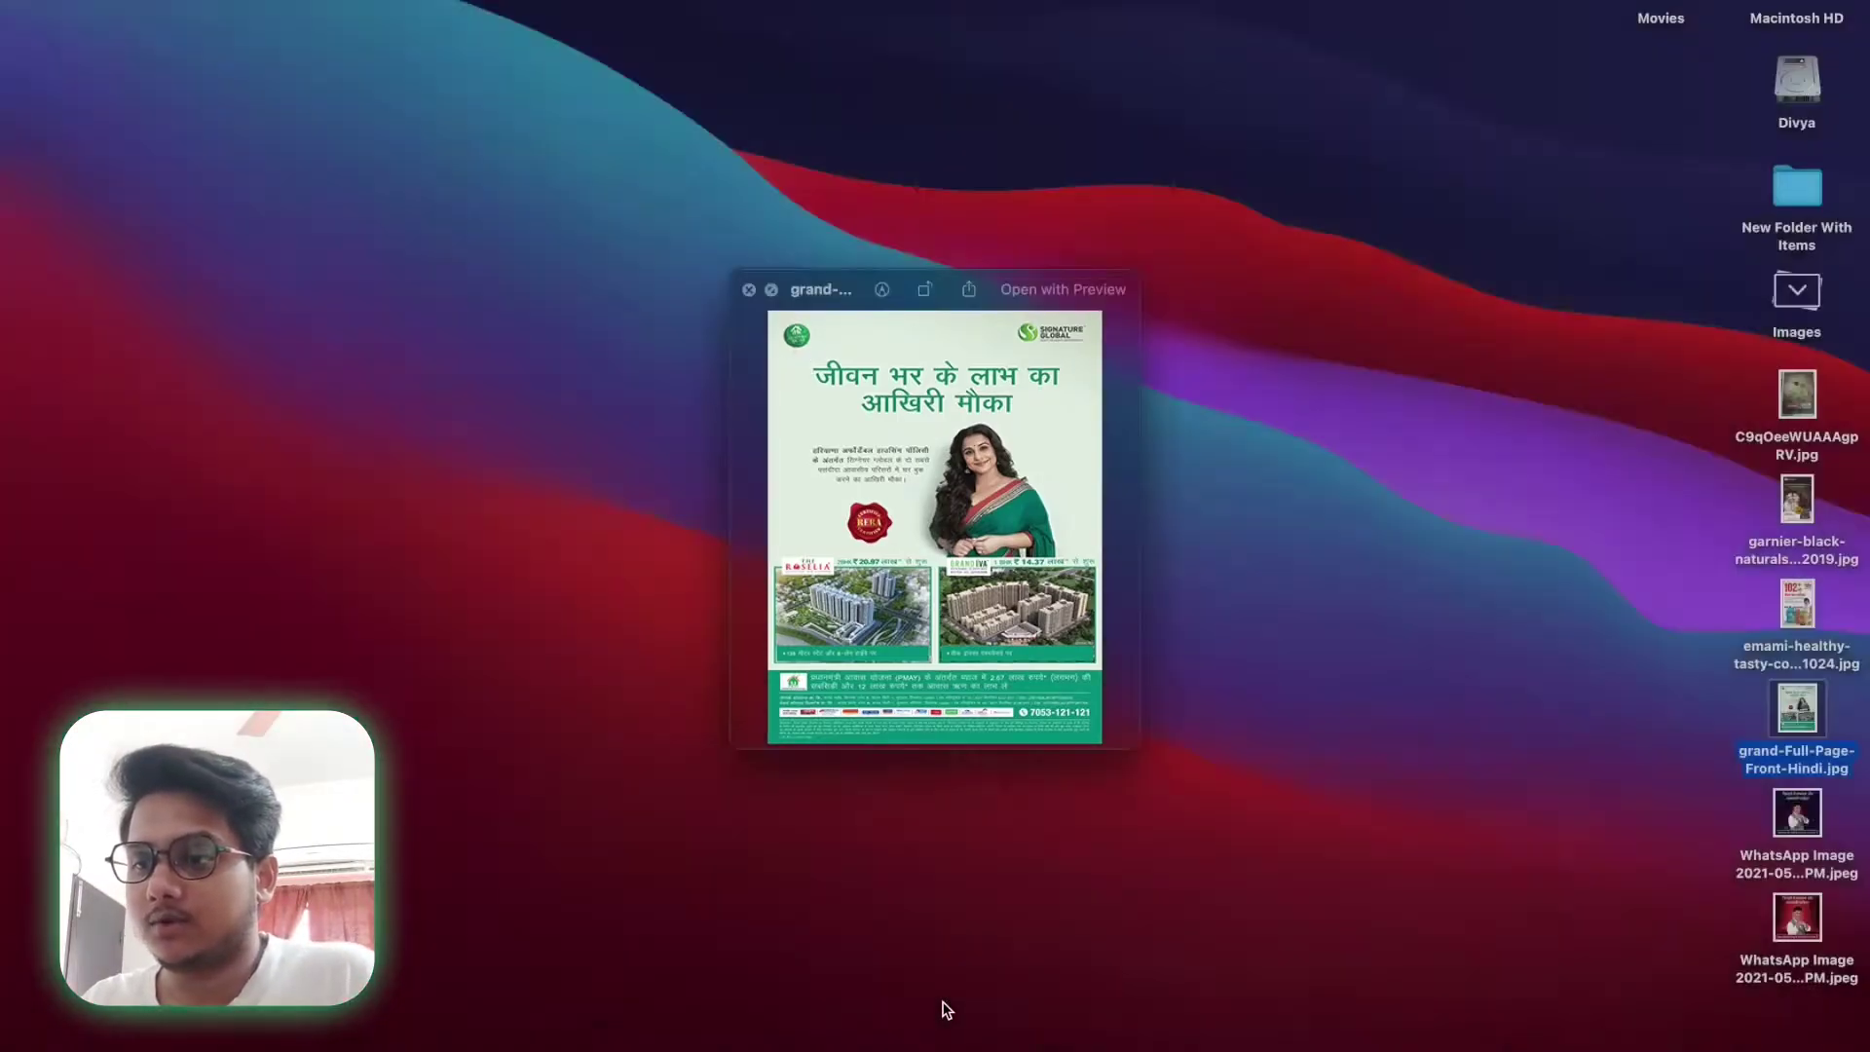
{"action": "key", "text": "Down"}
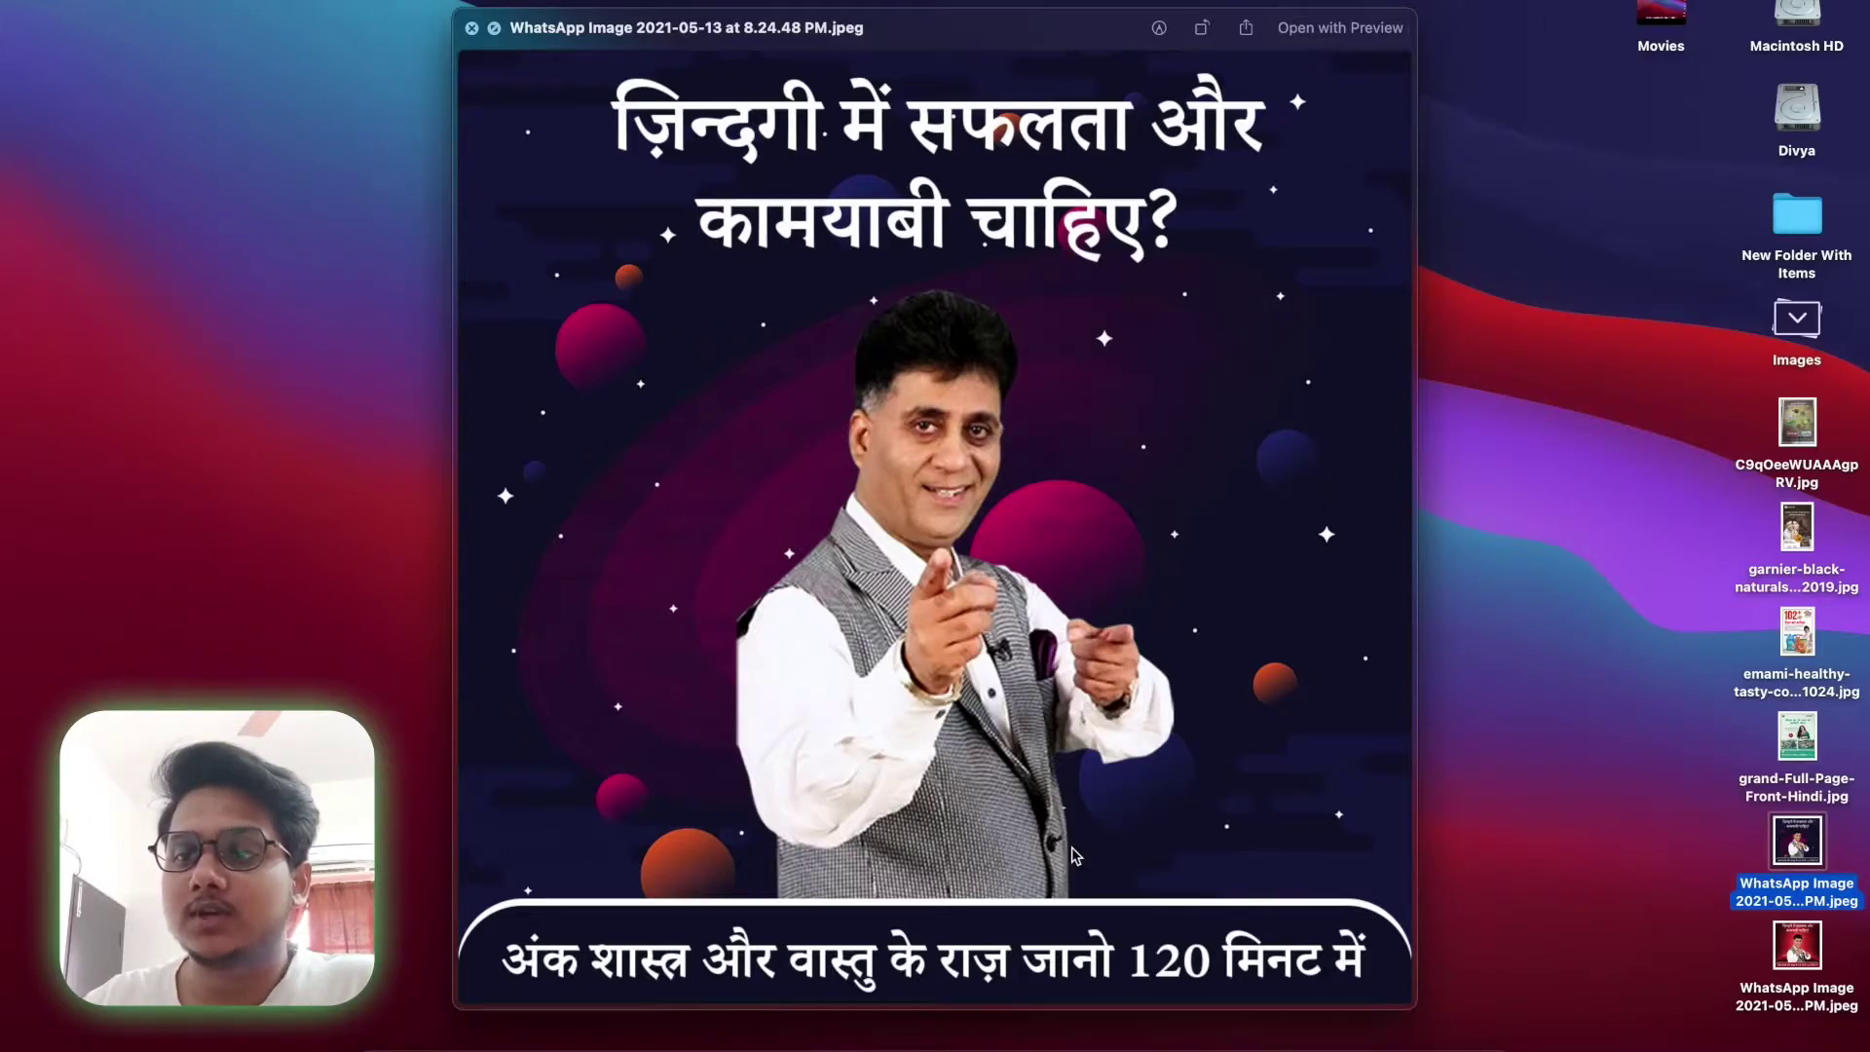
{"action": "key", "text": "Down"}
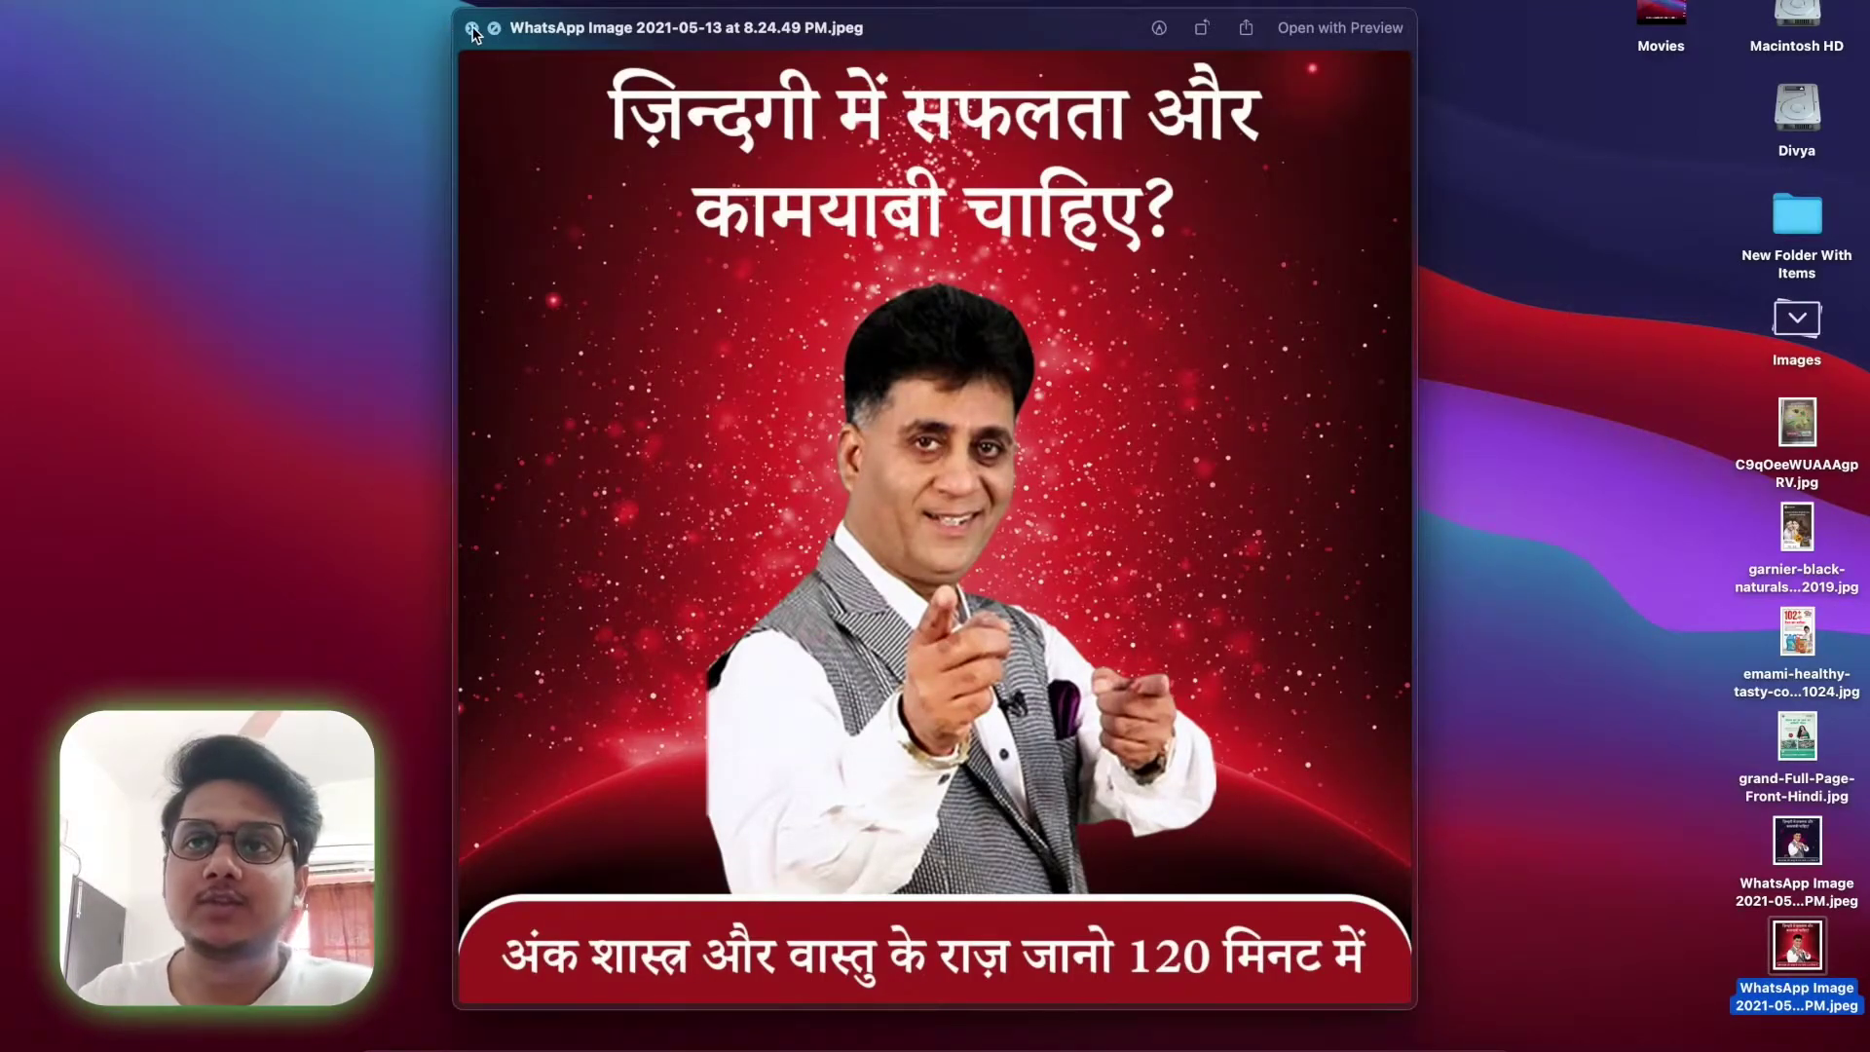
{"action": "left_click", "coordinate": [472, 28]}
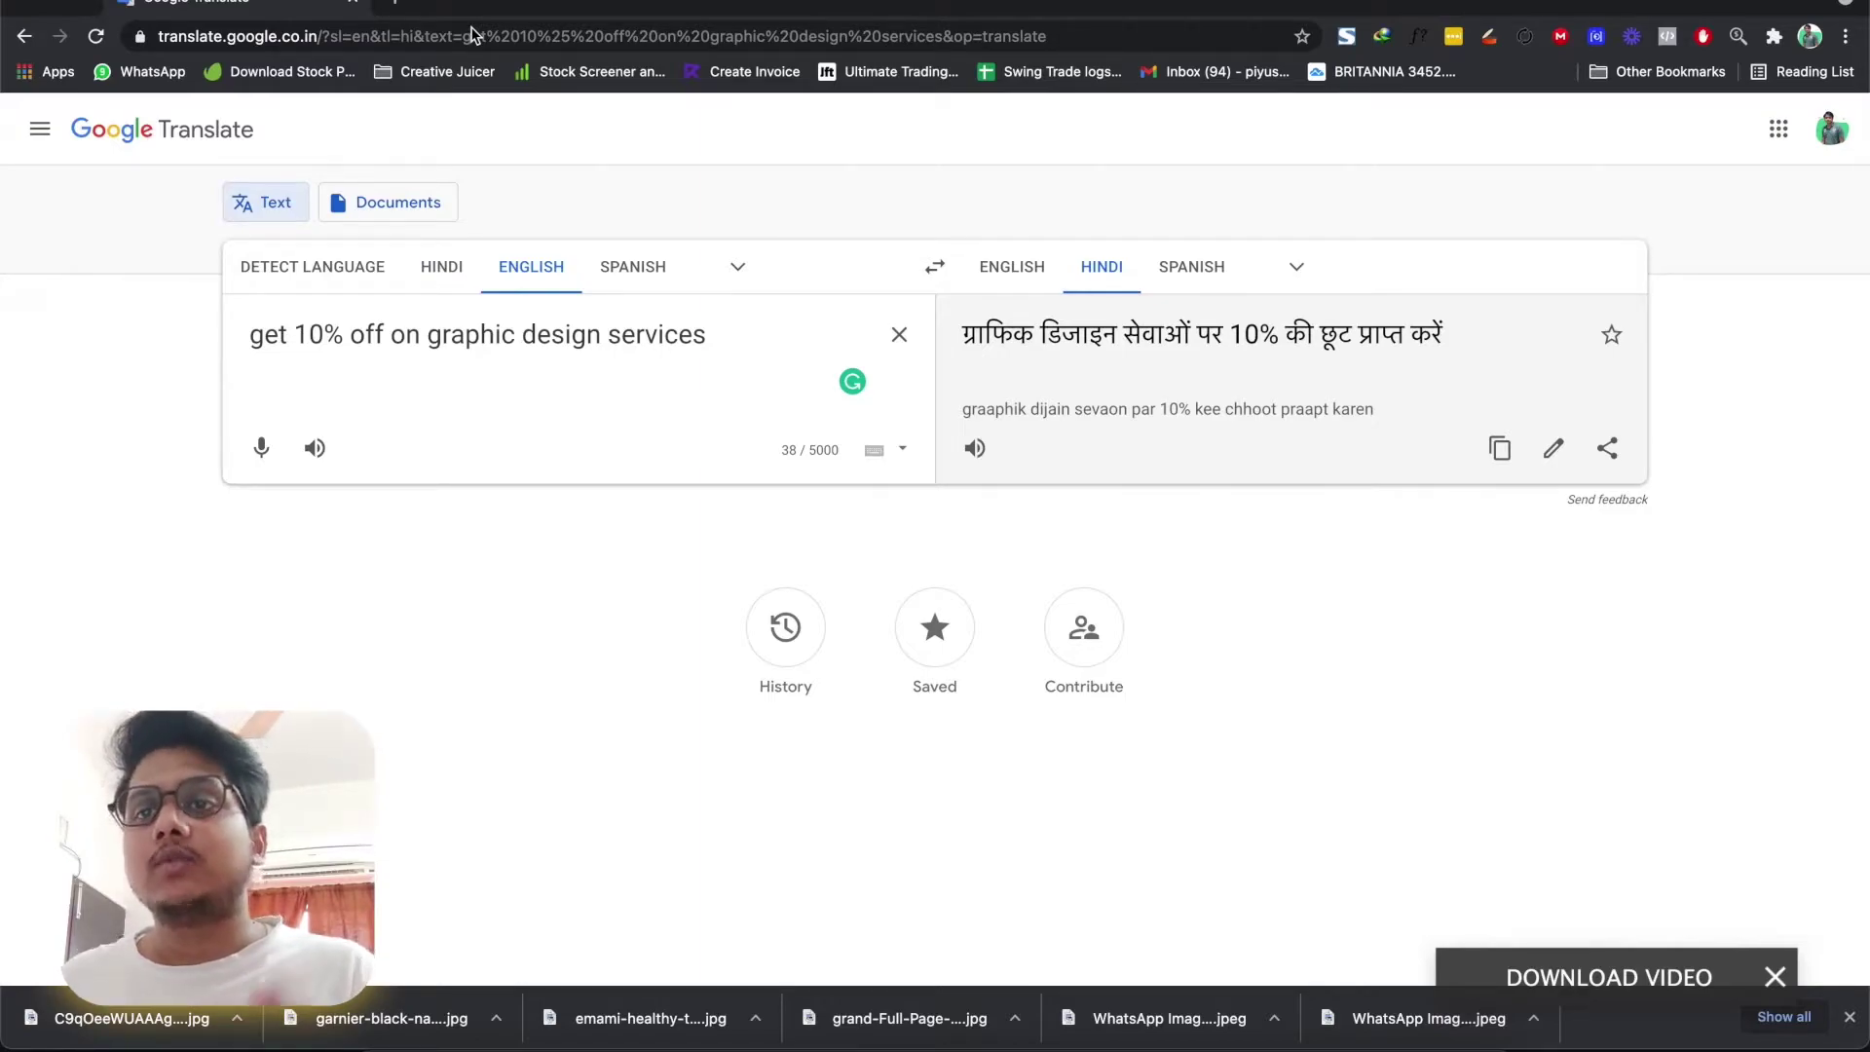
Copy the Hindi translation of "get 10% off on graphic design services" from Google Translate.
{"action": "left_click", "coordinate": [366, 352]}
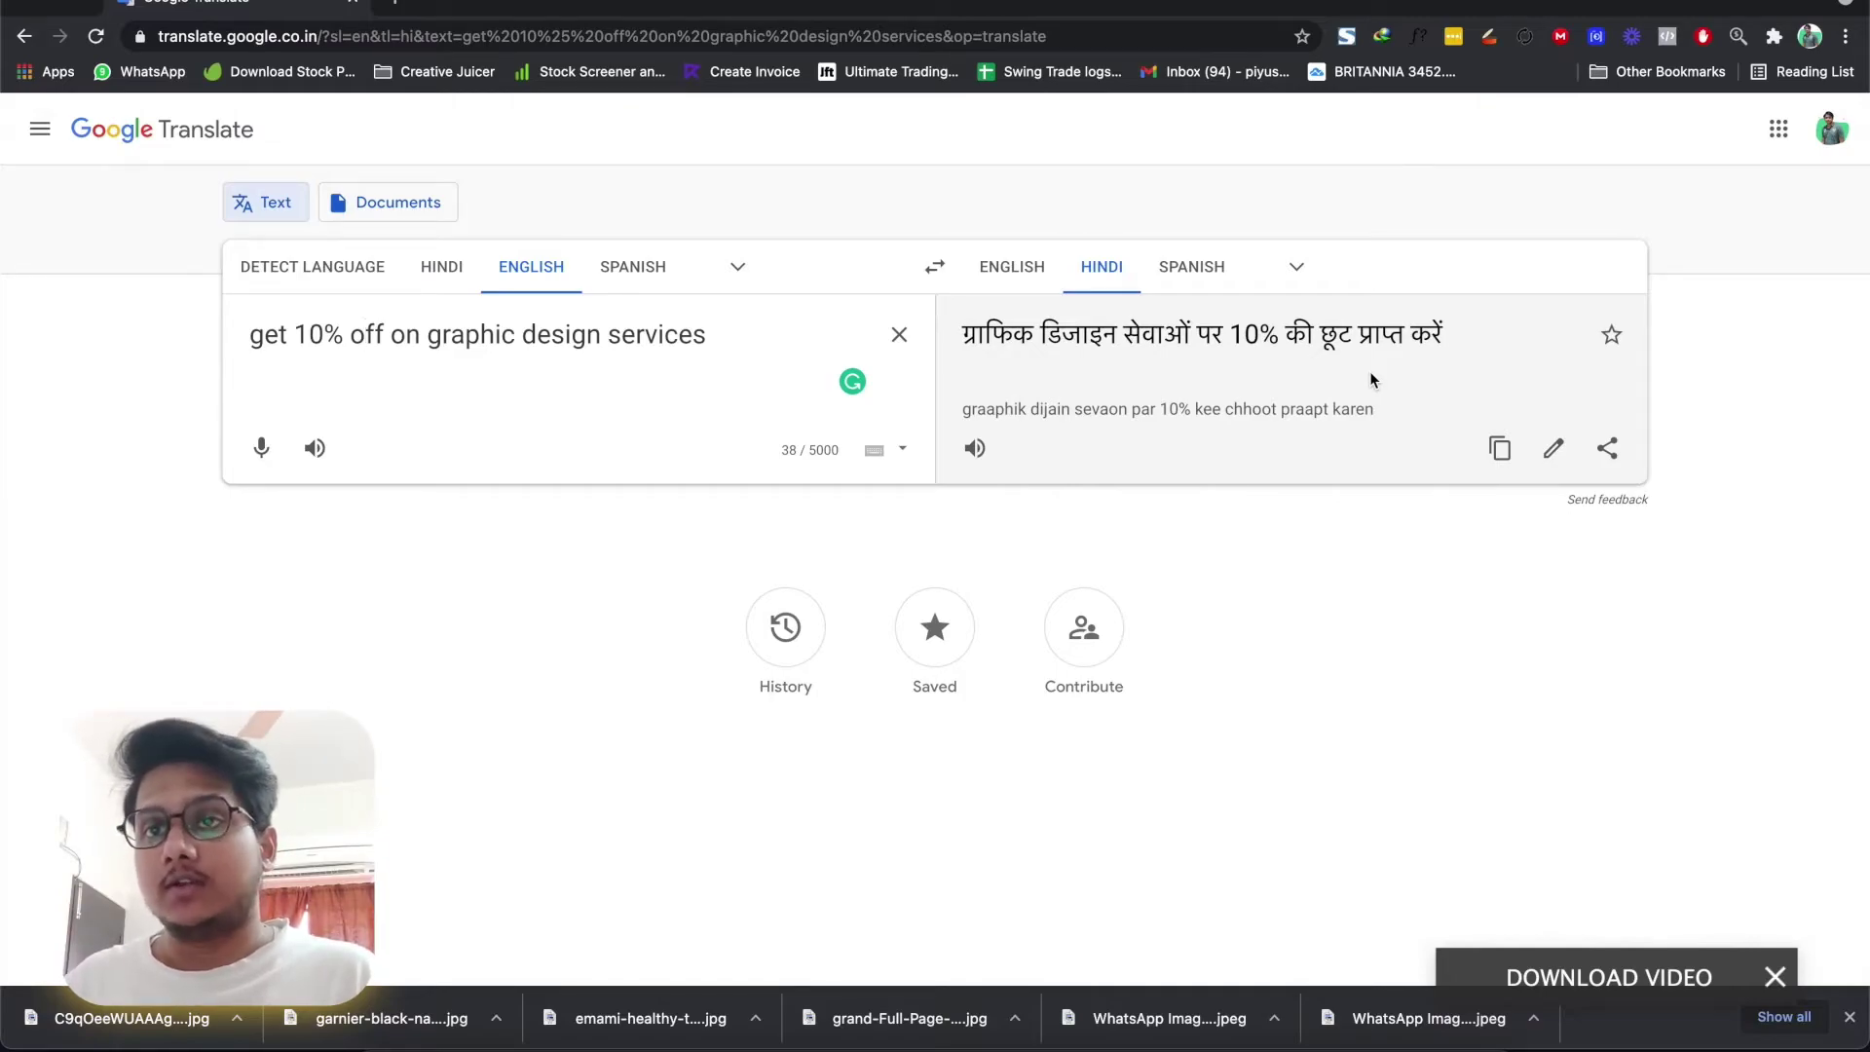
{"action": "triple_click", "coordinate": [1320, 341]}
{"action": "key", "text": "ctrl+c"}
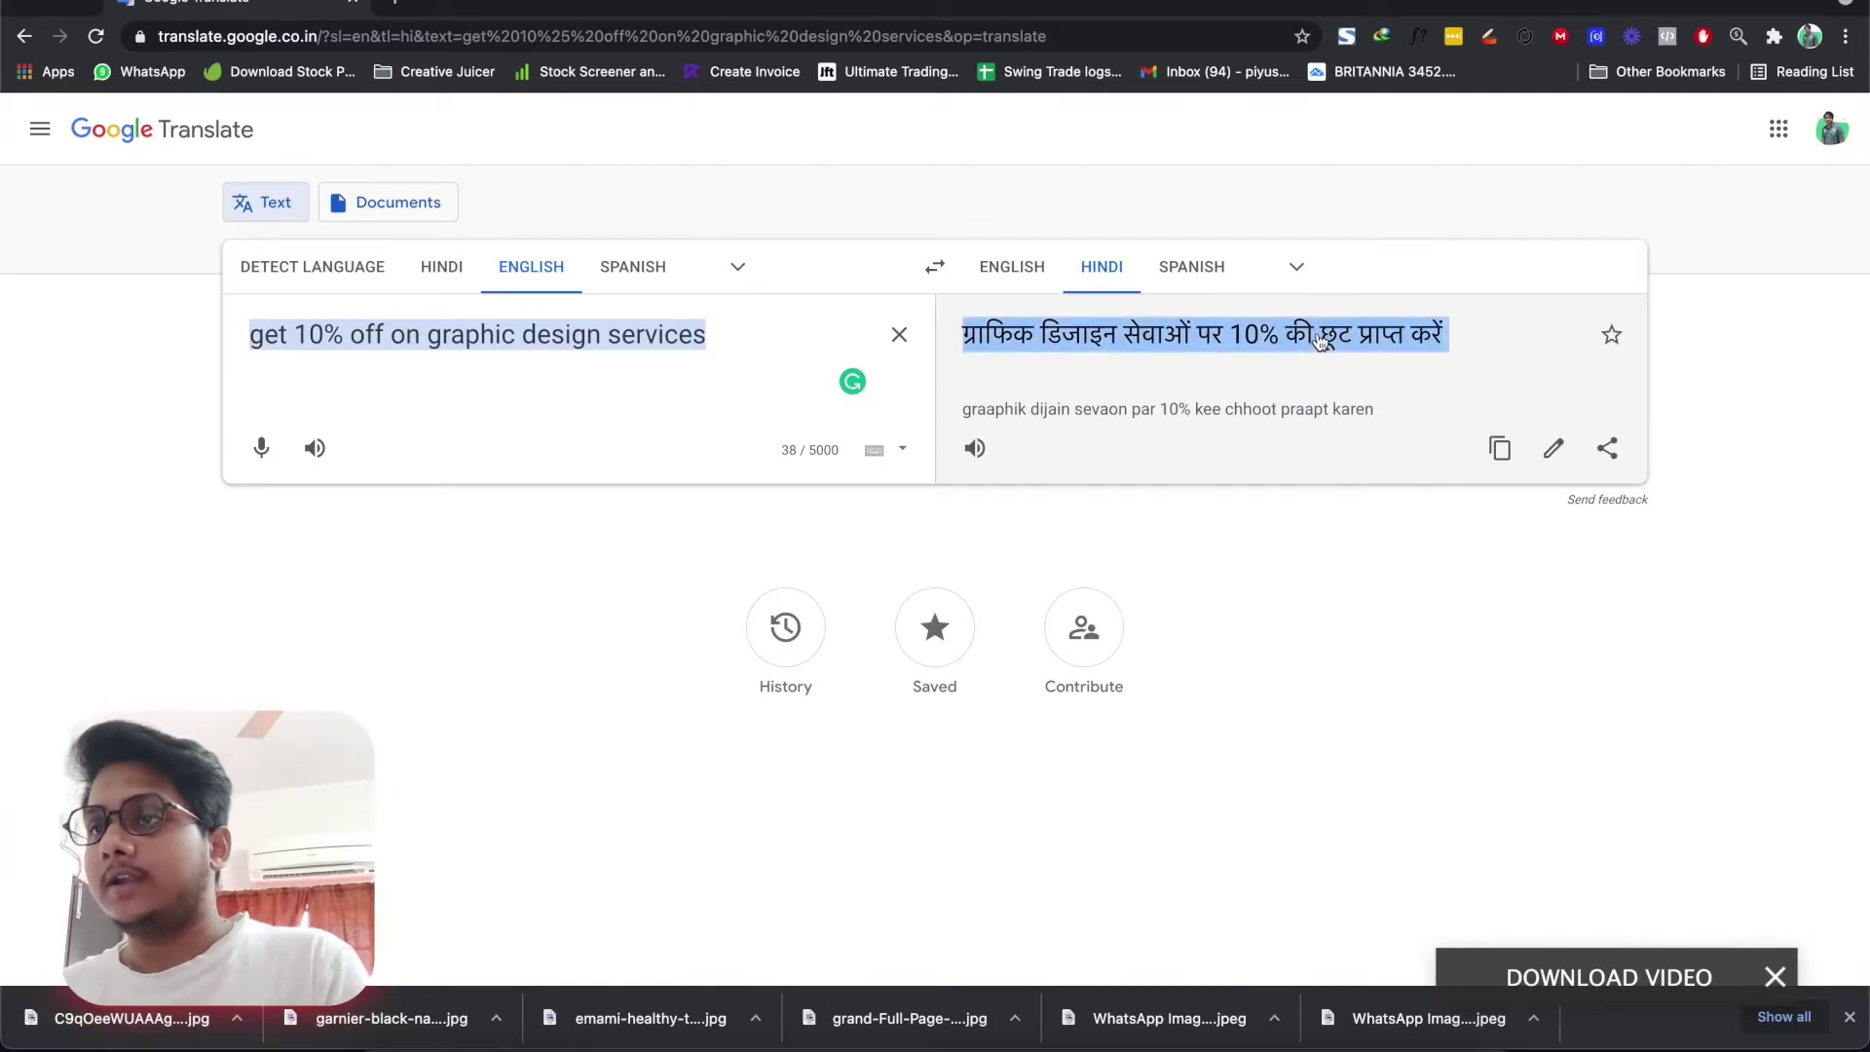
Switch to Photoshop and paste the copied Hindi sentence as a new text layer on the blank 1080 px canvas.
{"action": "key", "text": "super+Tab"}
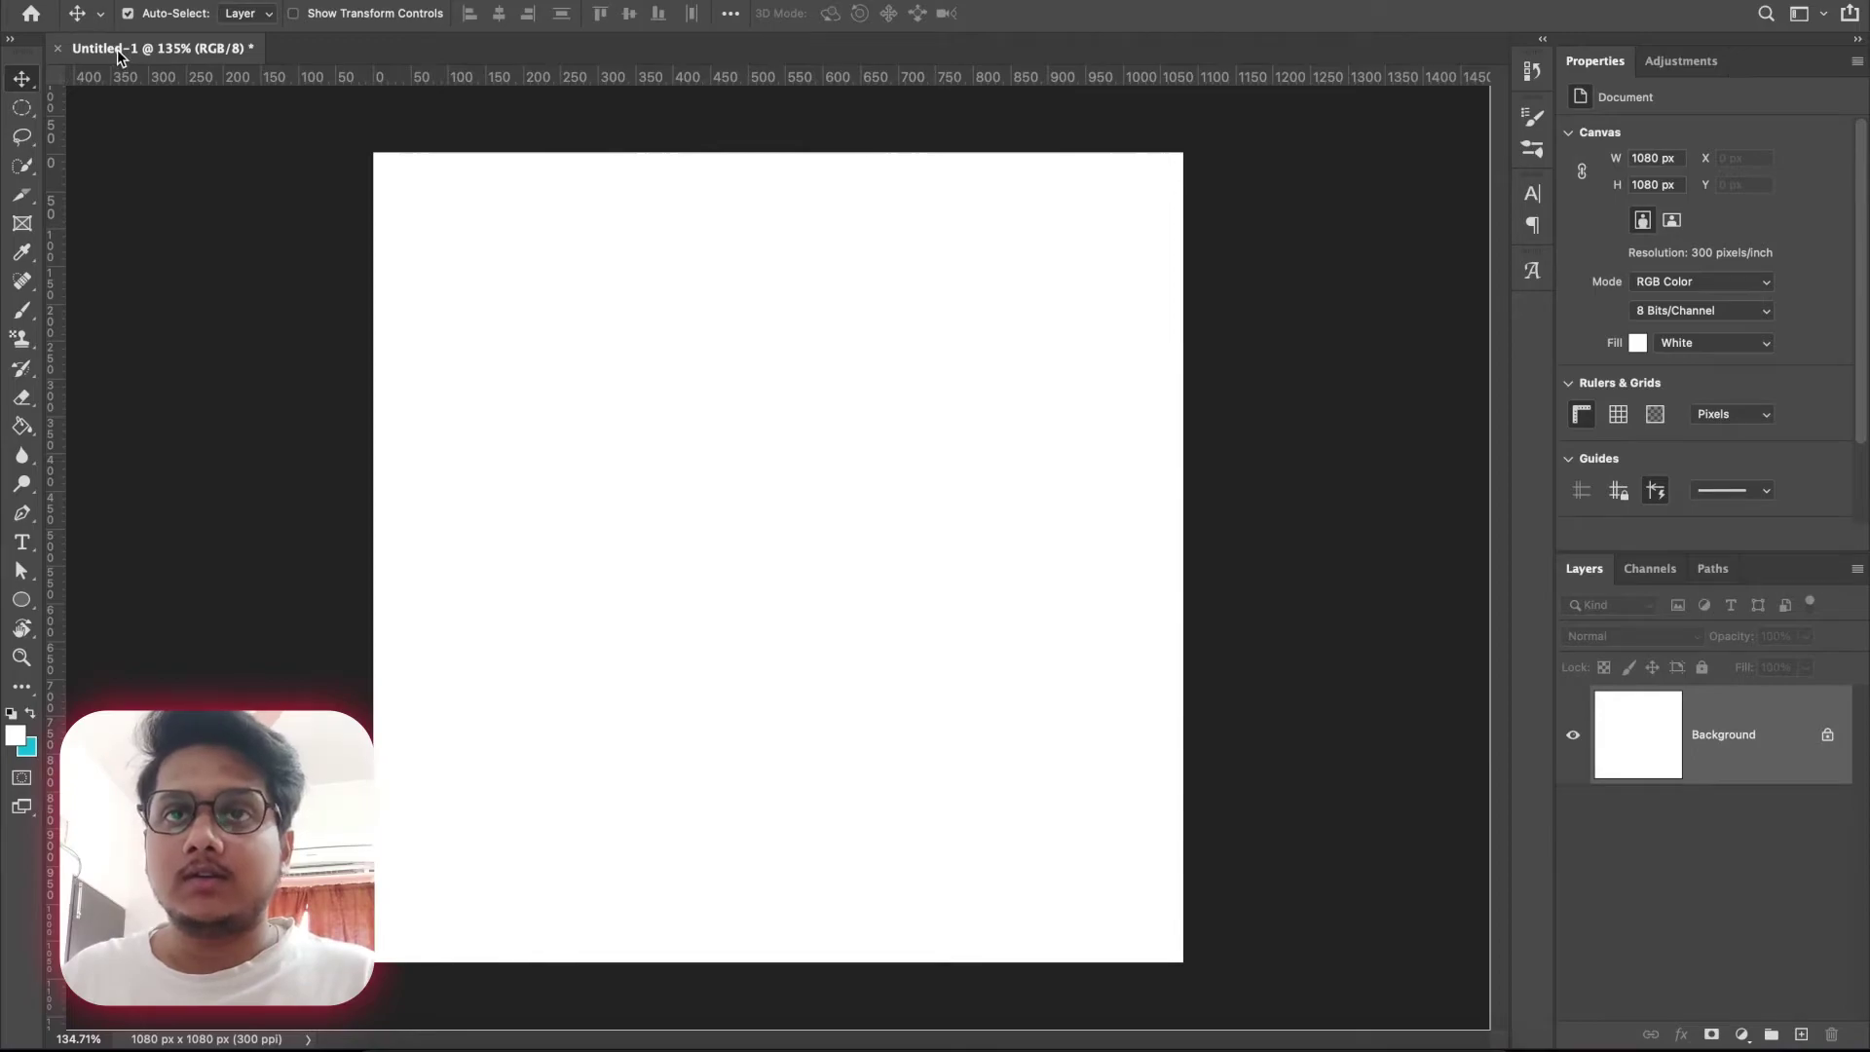
{"action": "left_click", "coordinate": [22, 541]}
{"action": "left_click", "coordinate": [570, 528]}
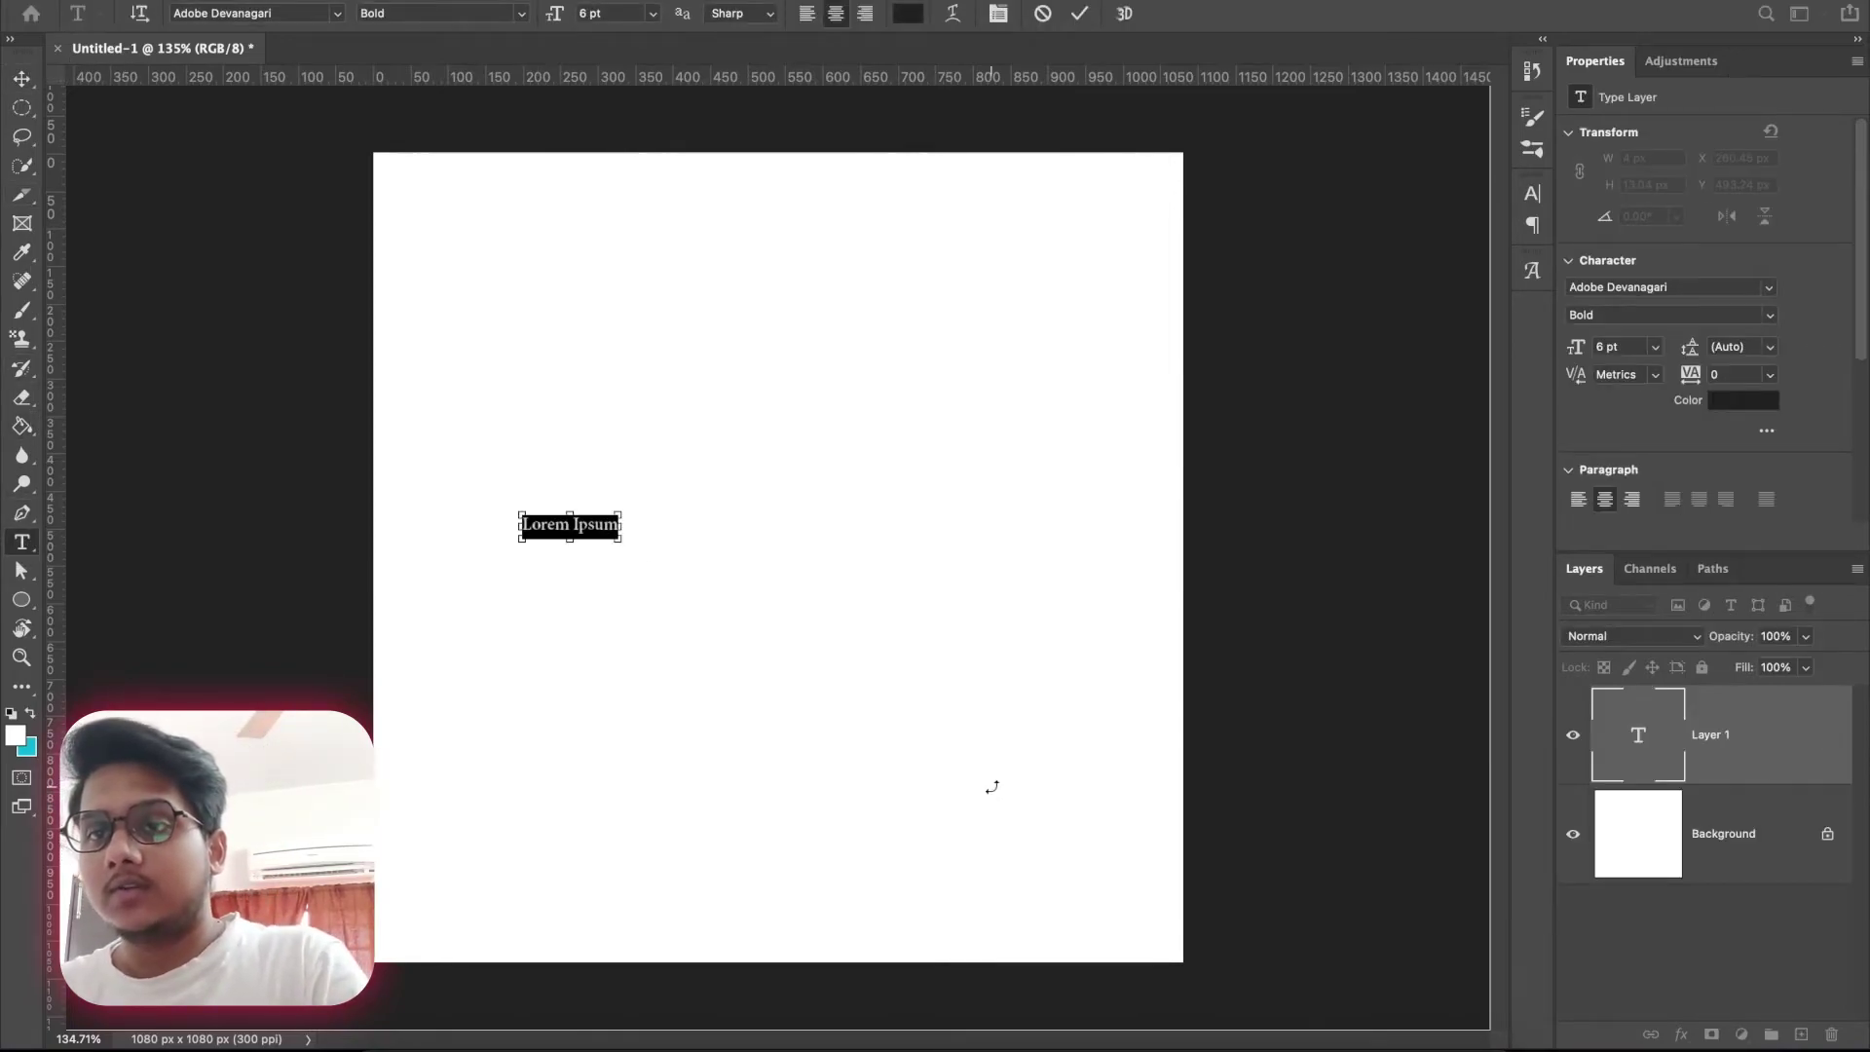
{"action": "key", "text": "ctrl+v"}
{"action": "left_click", "coordinate": [24, 76]}
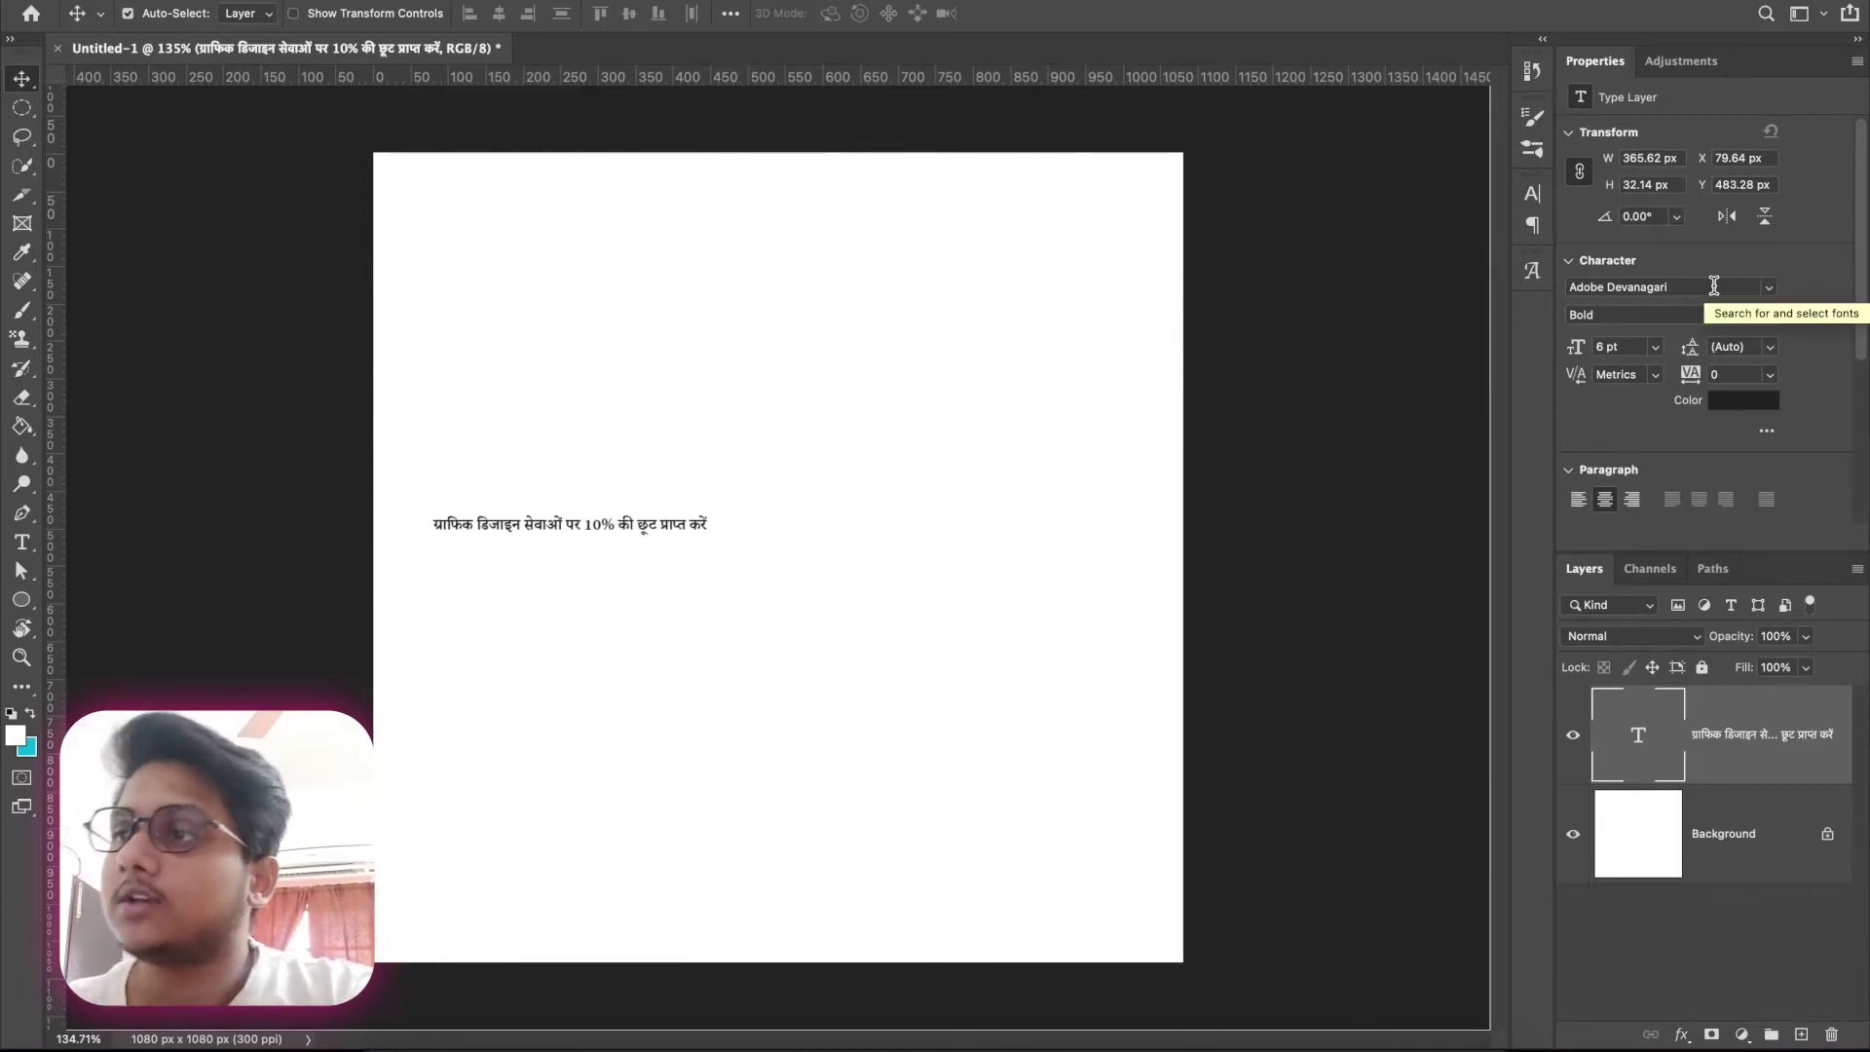
Switch to Chrome, search the web for "hindi fonts" and look through the Devanagari families on Google Fonts.
{"action": "left_click", "coordinate": [1714, 285]}
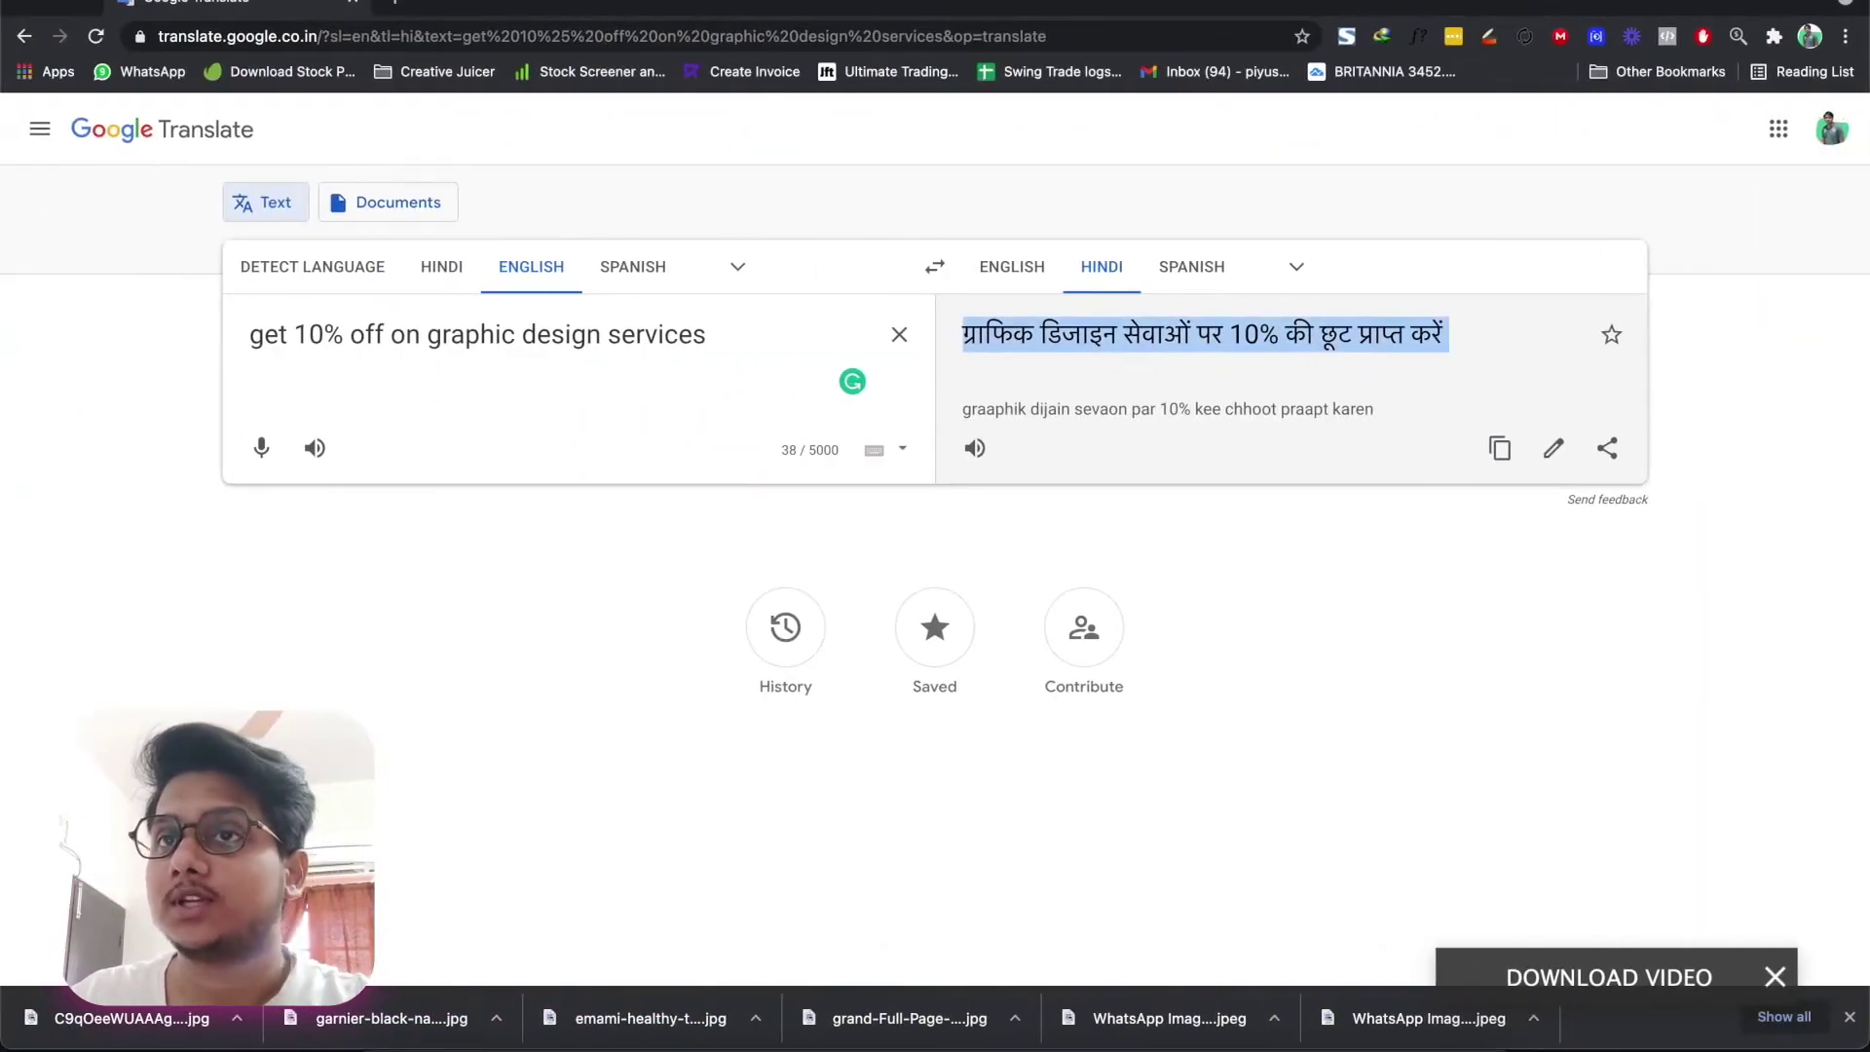
{"action": "key", "text": "super+t"}
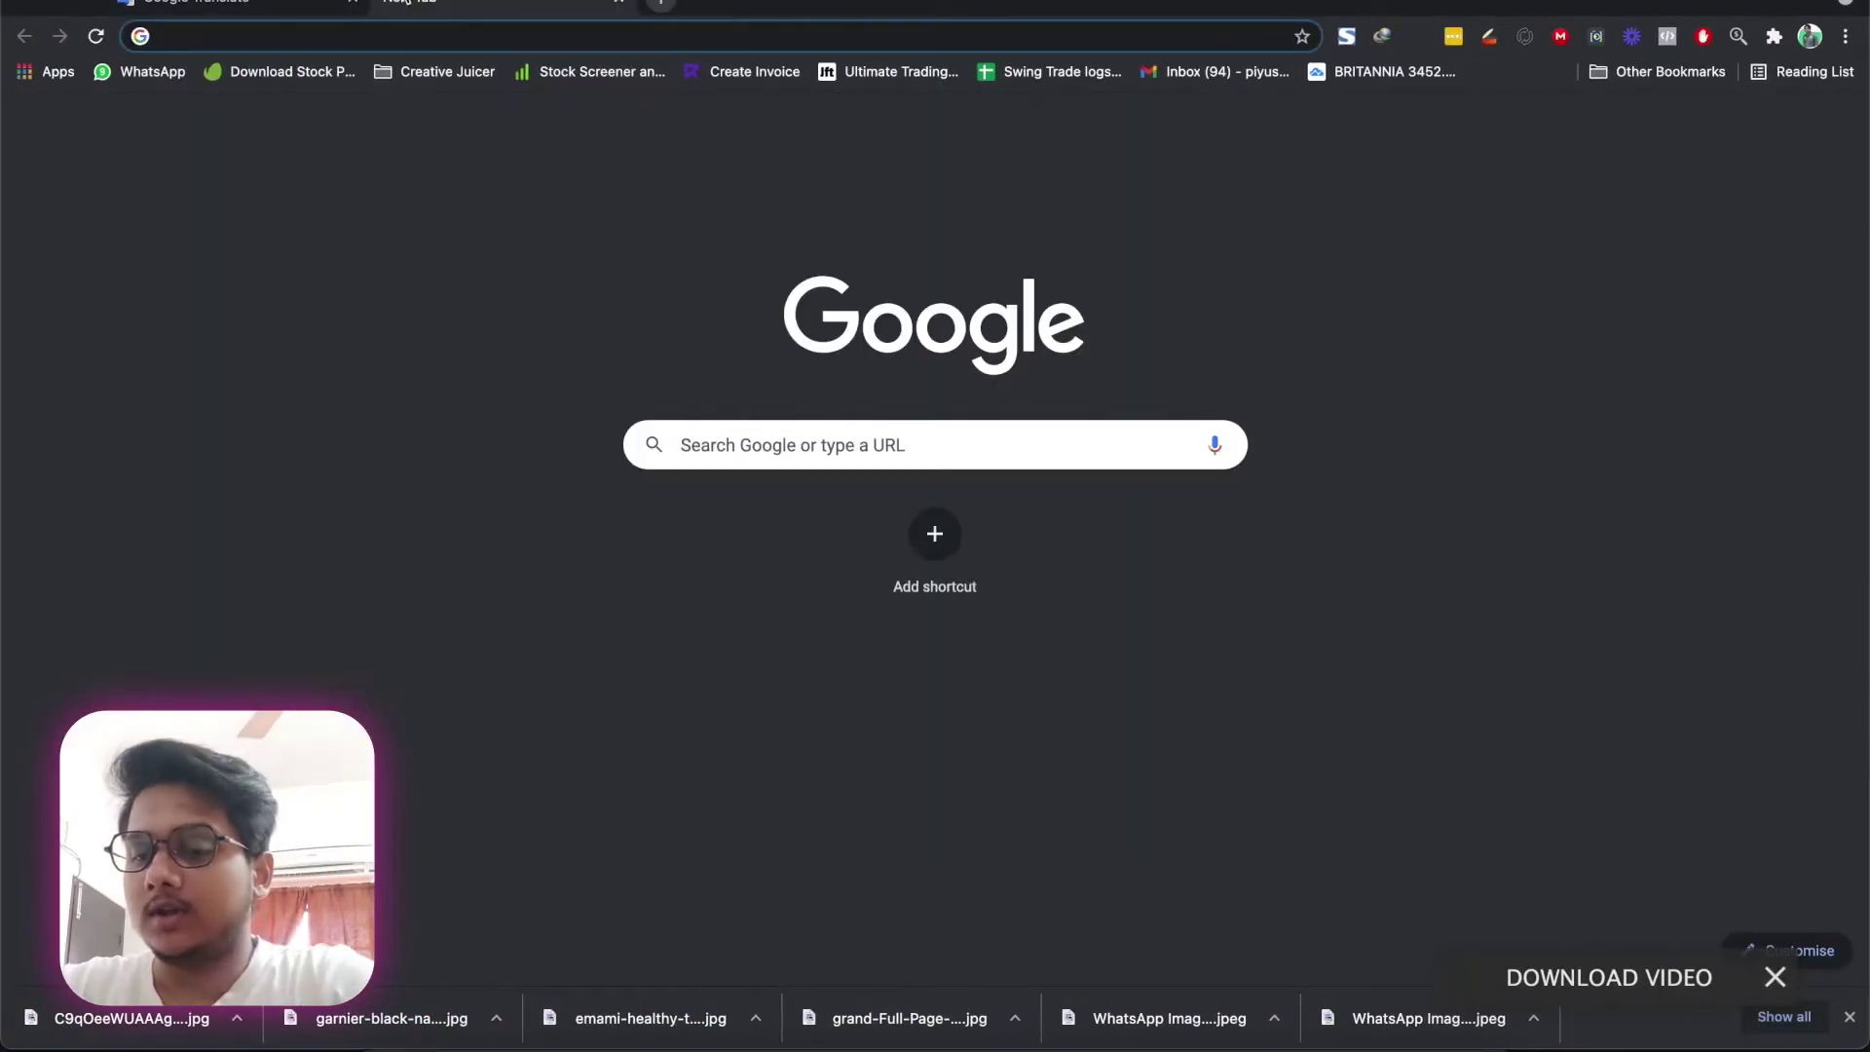
{"action": "type", "text": "hindi fonts"}
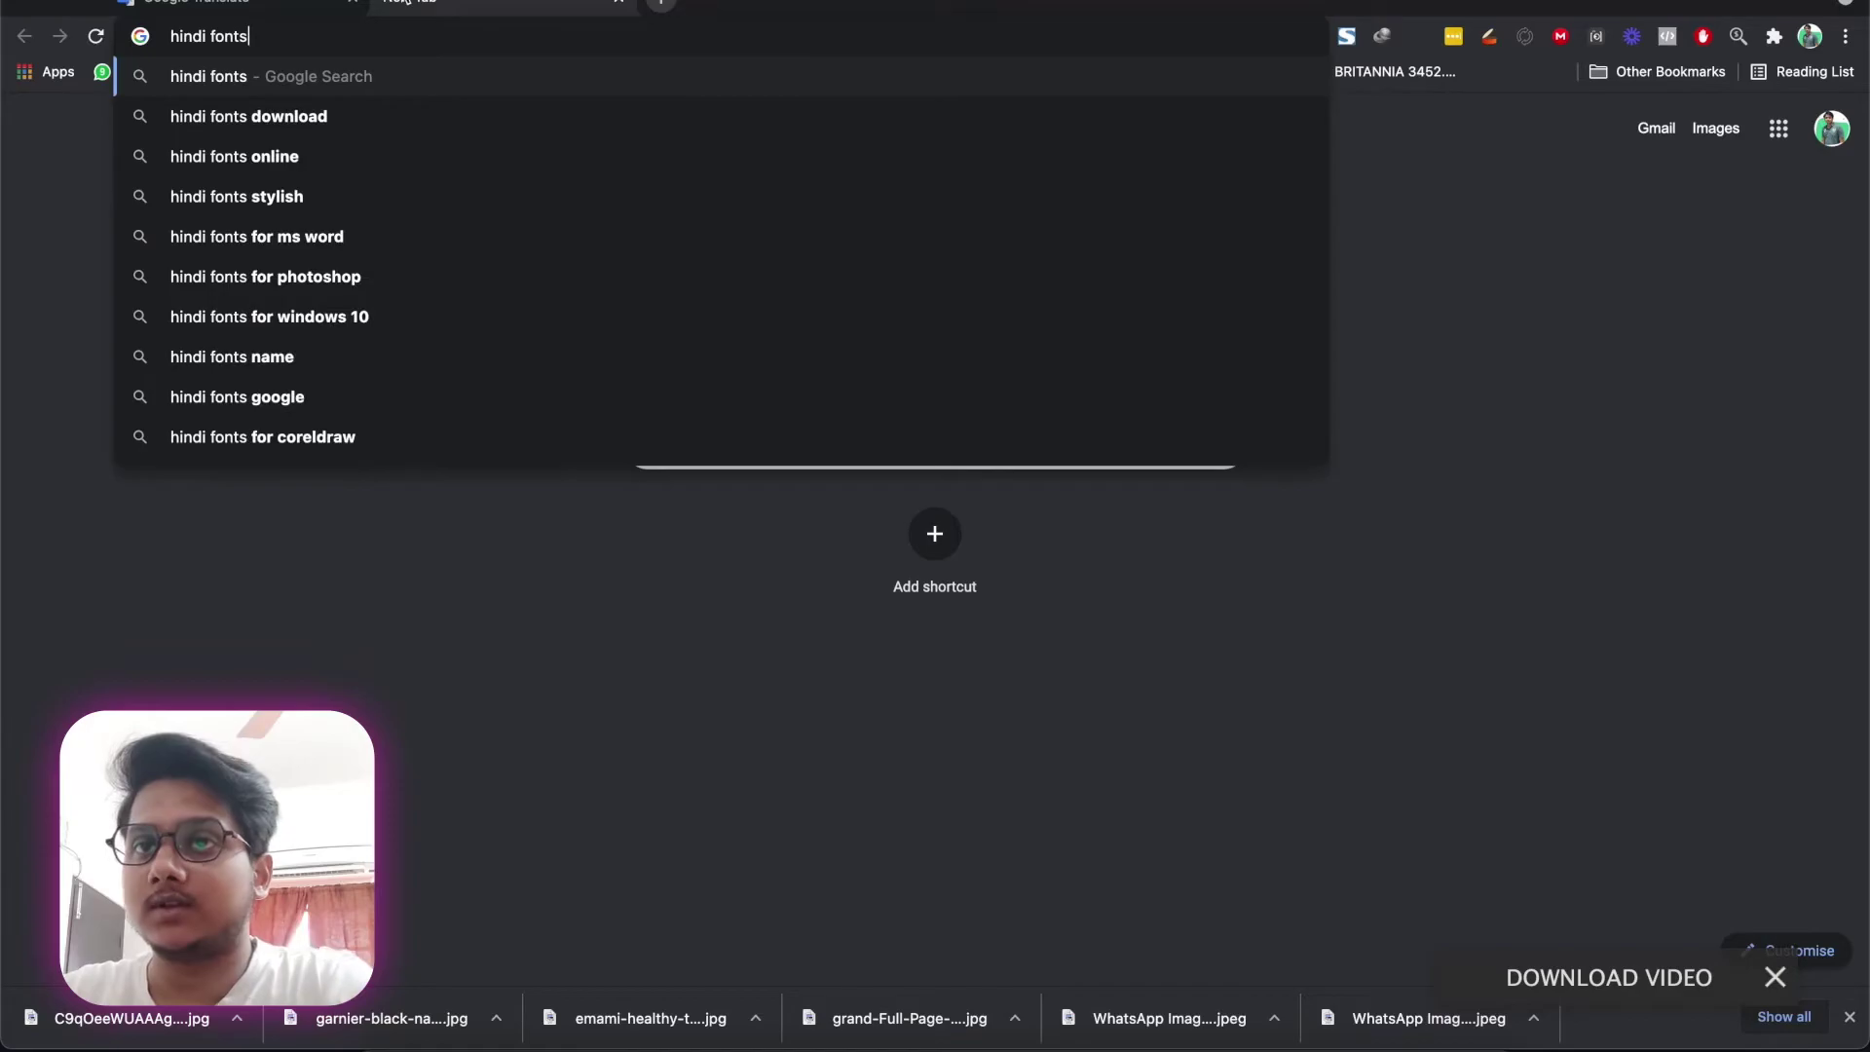
{"action": "key", "text": "Return"}
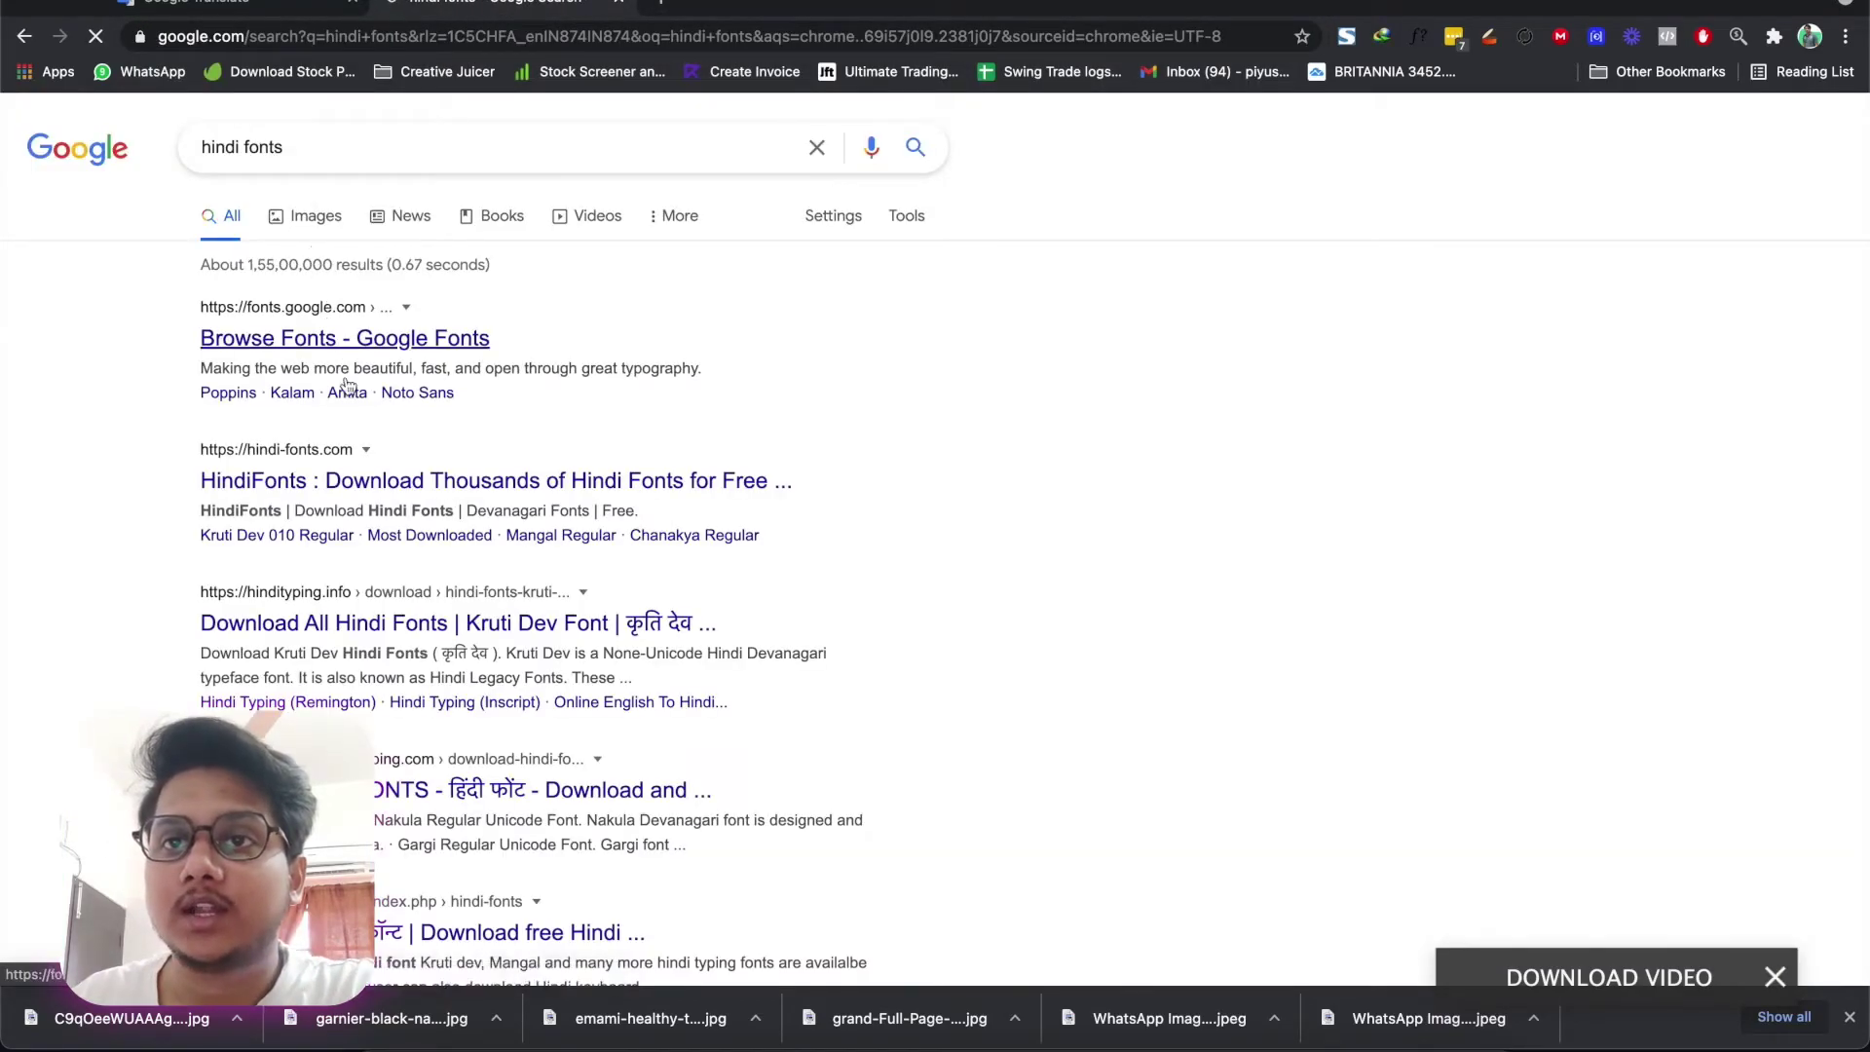
{"action": "left_click", "coordinate": [368, 348]}
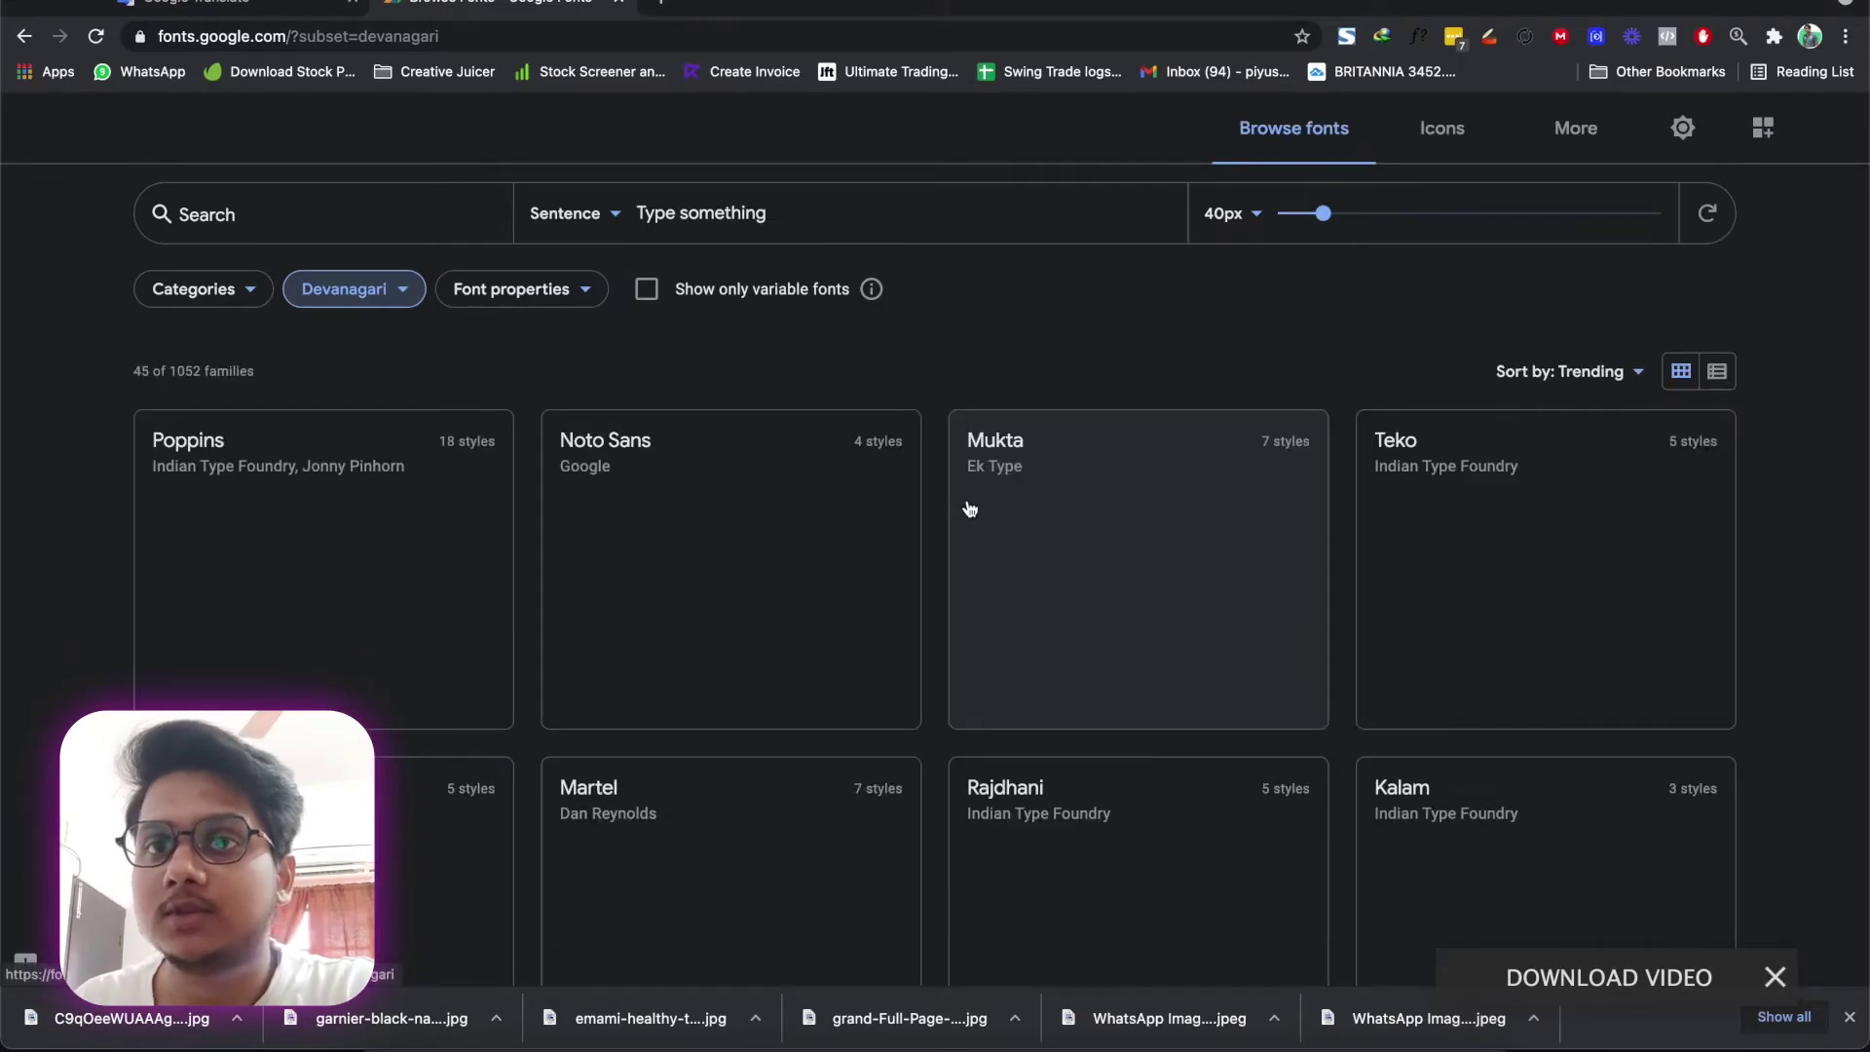
{"action": "scroll", "coordinate": [971, 508], "scroll_direction": "down", "scroll_amount": 2}
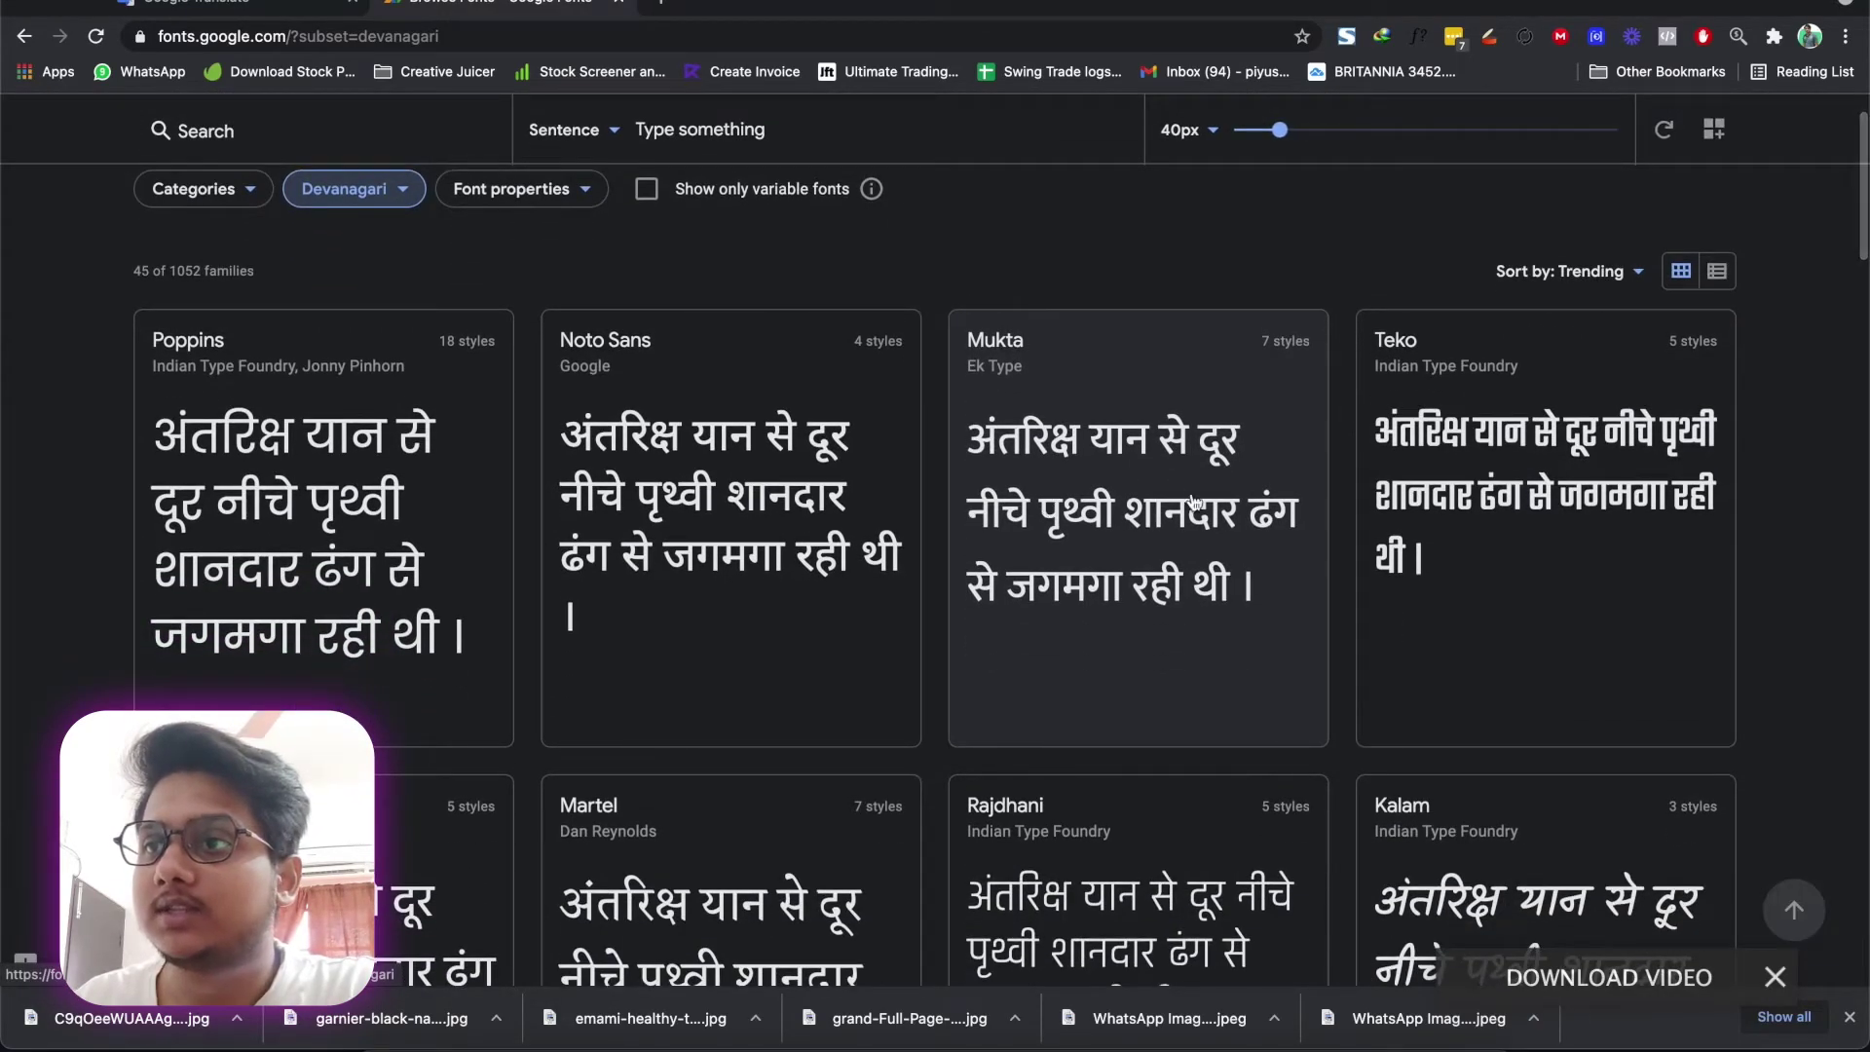
{"action": "scroll", "coordinate": [1187, 484], "scroll_direction": "down", "scroll_amount": 2}
{"action": "scroll", "coordinate": [1337, 438], "scroll_direction": "down", "scroll_amount": 5}
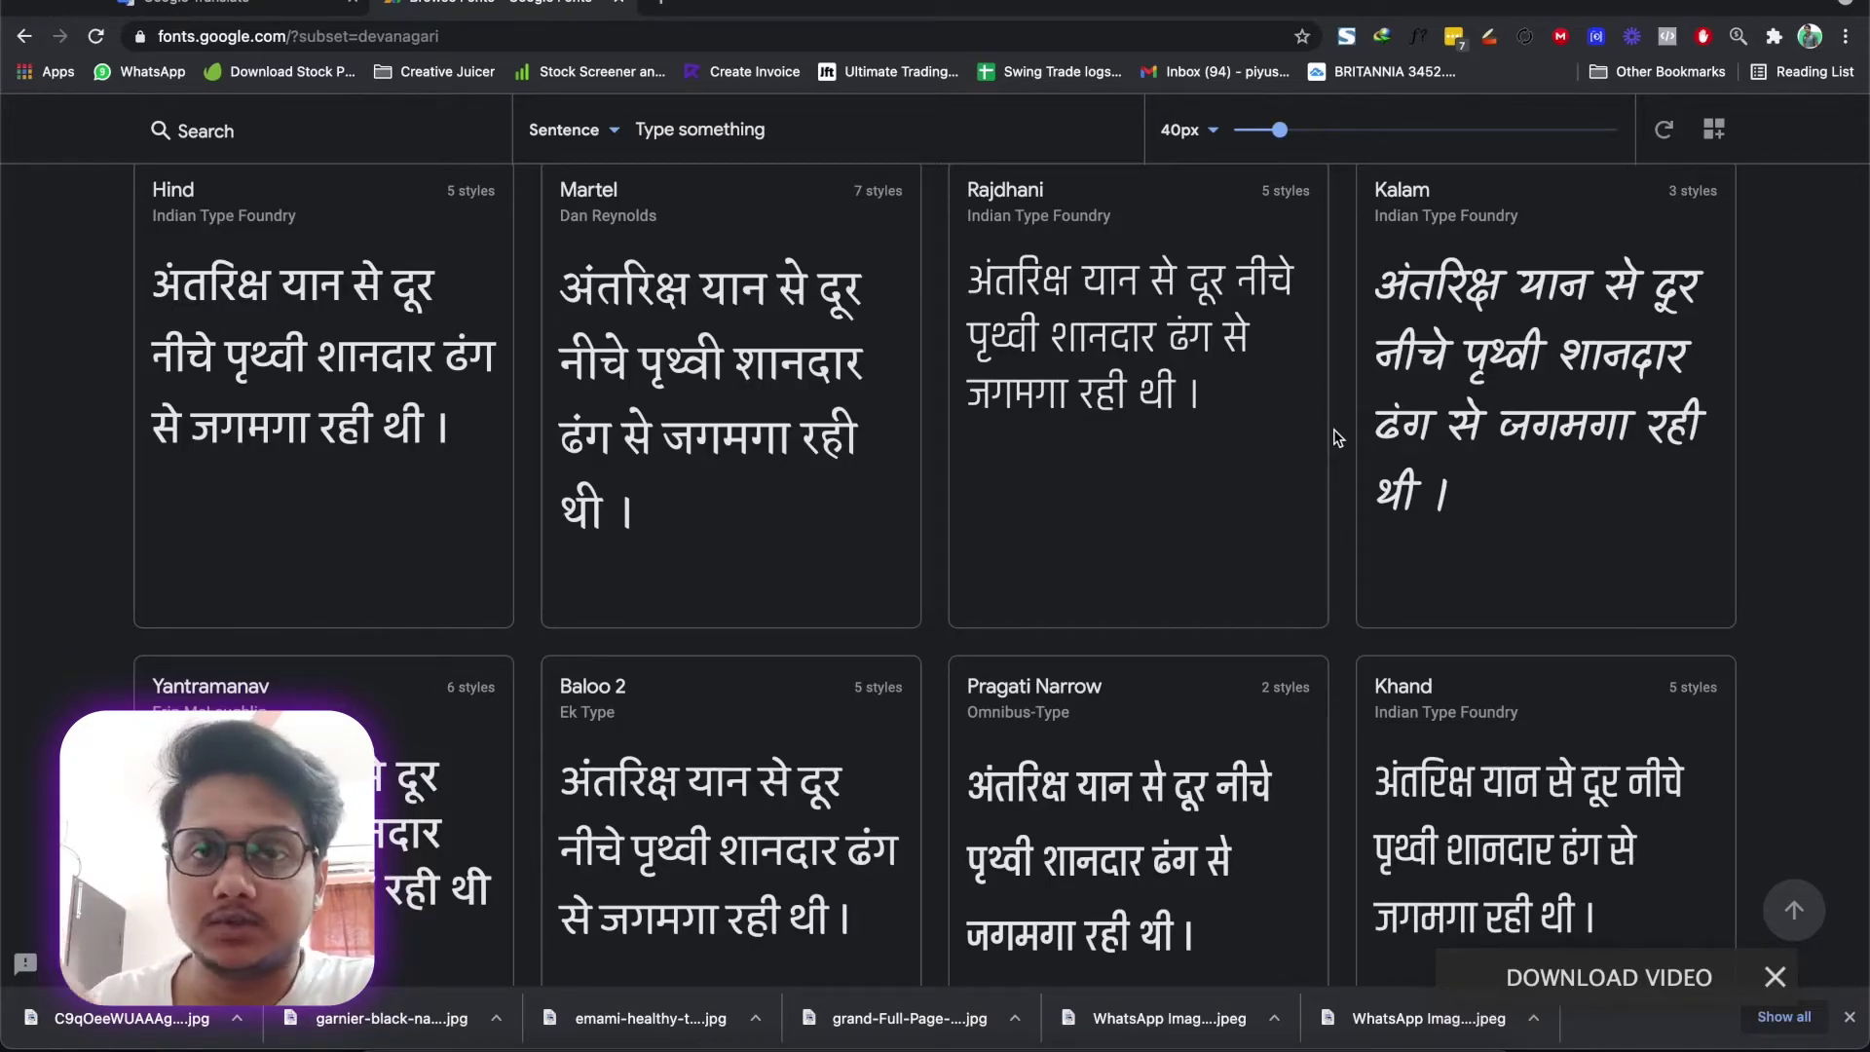
Return to Photoshop and scale the Hindi text line up to about 242%, nearly the width of the canvas.
{"action": "key", "text": "super+Tab"}
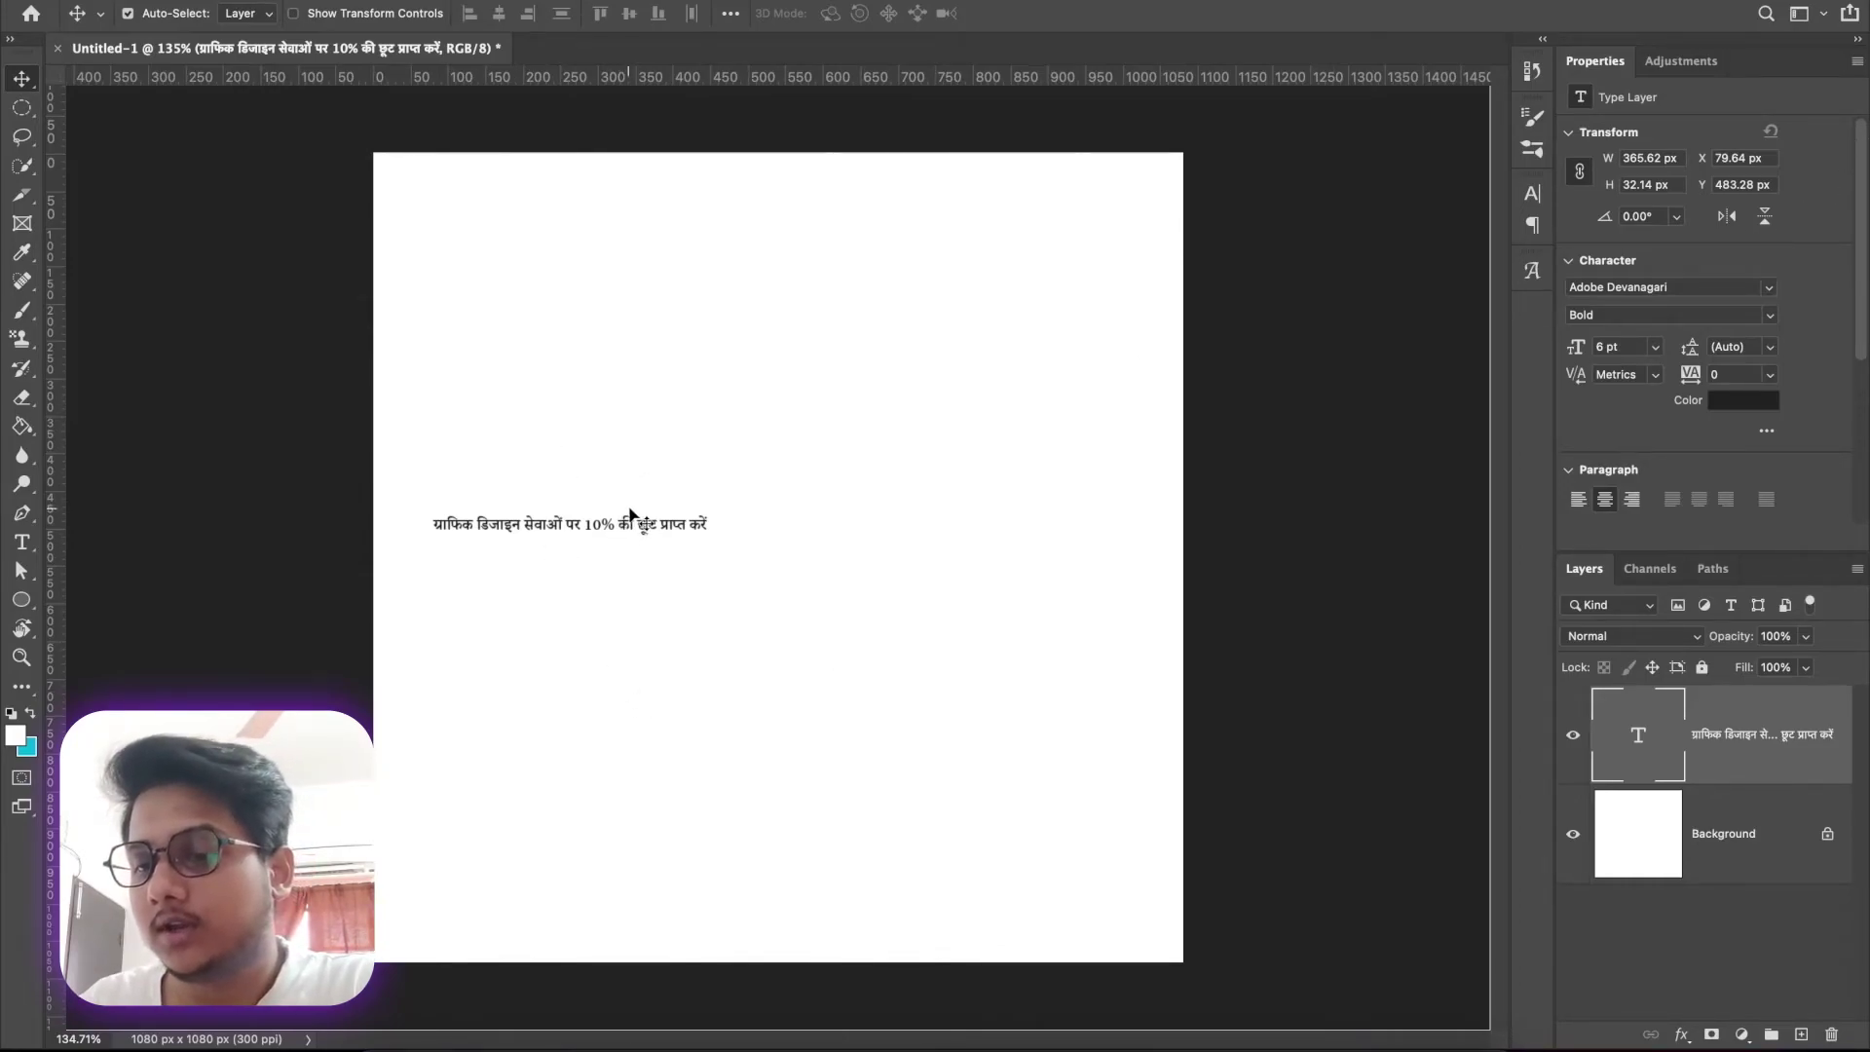
{"action": "key", "text": "super+t"}
{"action": "left_click_drag", "start_coordinate": [707, 538], "coordinate": [1094, 647]}
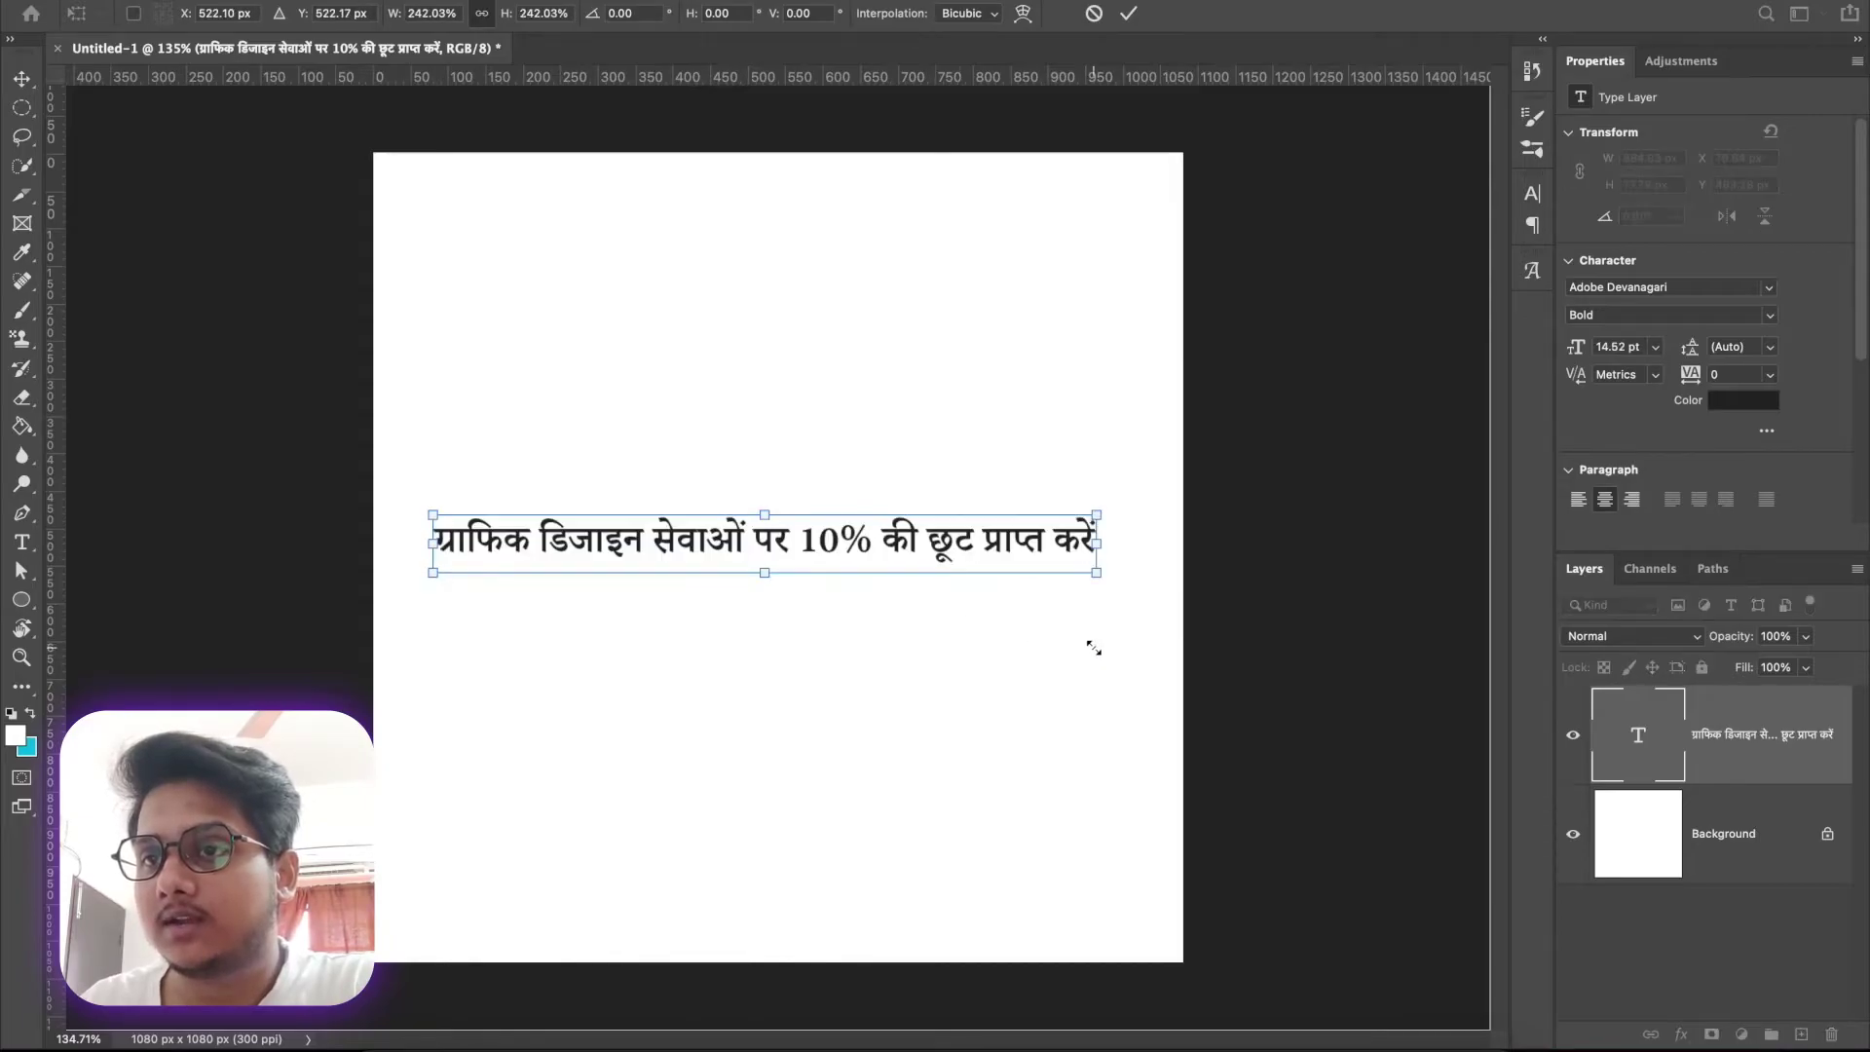
{"action": "double_click", "coordinate": [880, 545]}
{"action": "left_click", "coordinate": [872, 564]}
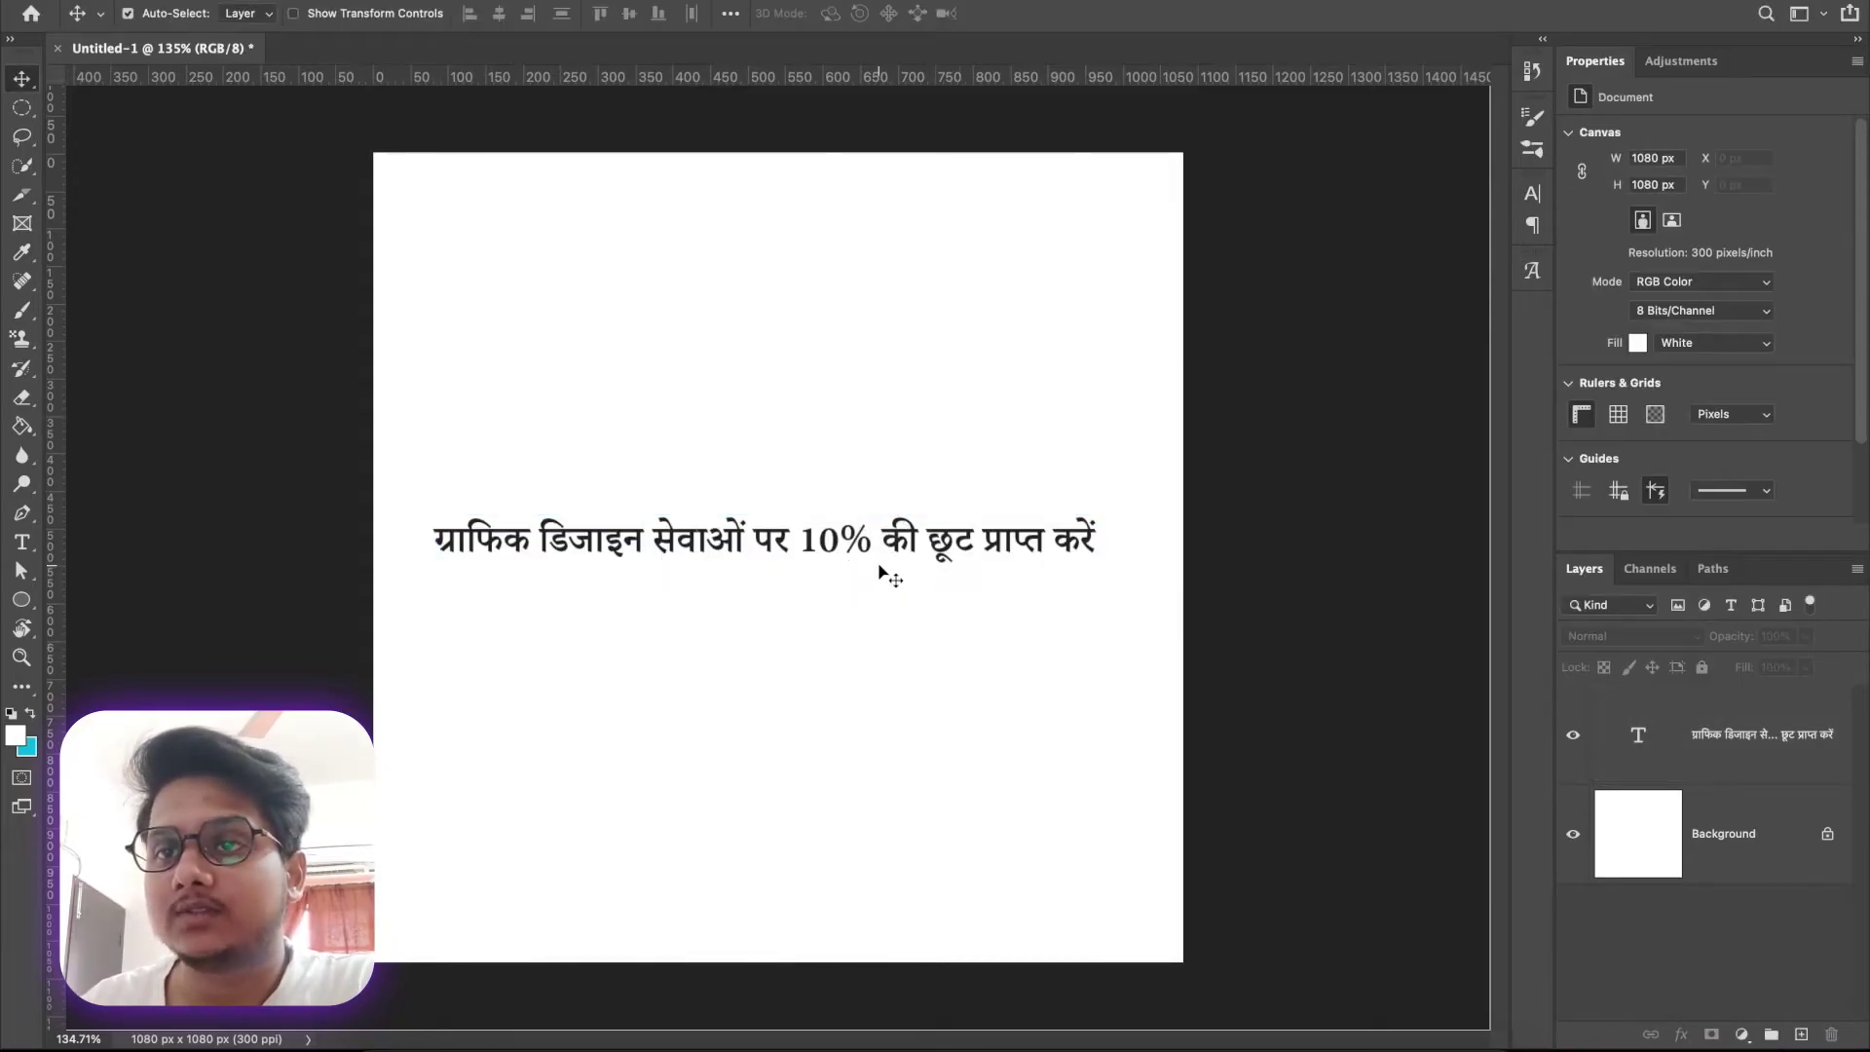
{"action": "key", "text": "super+Tab"}
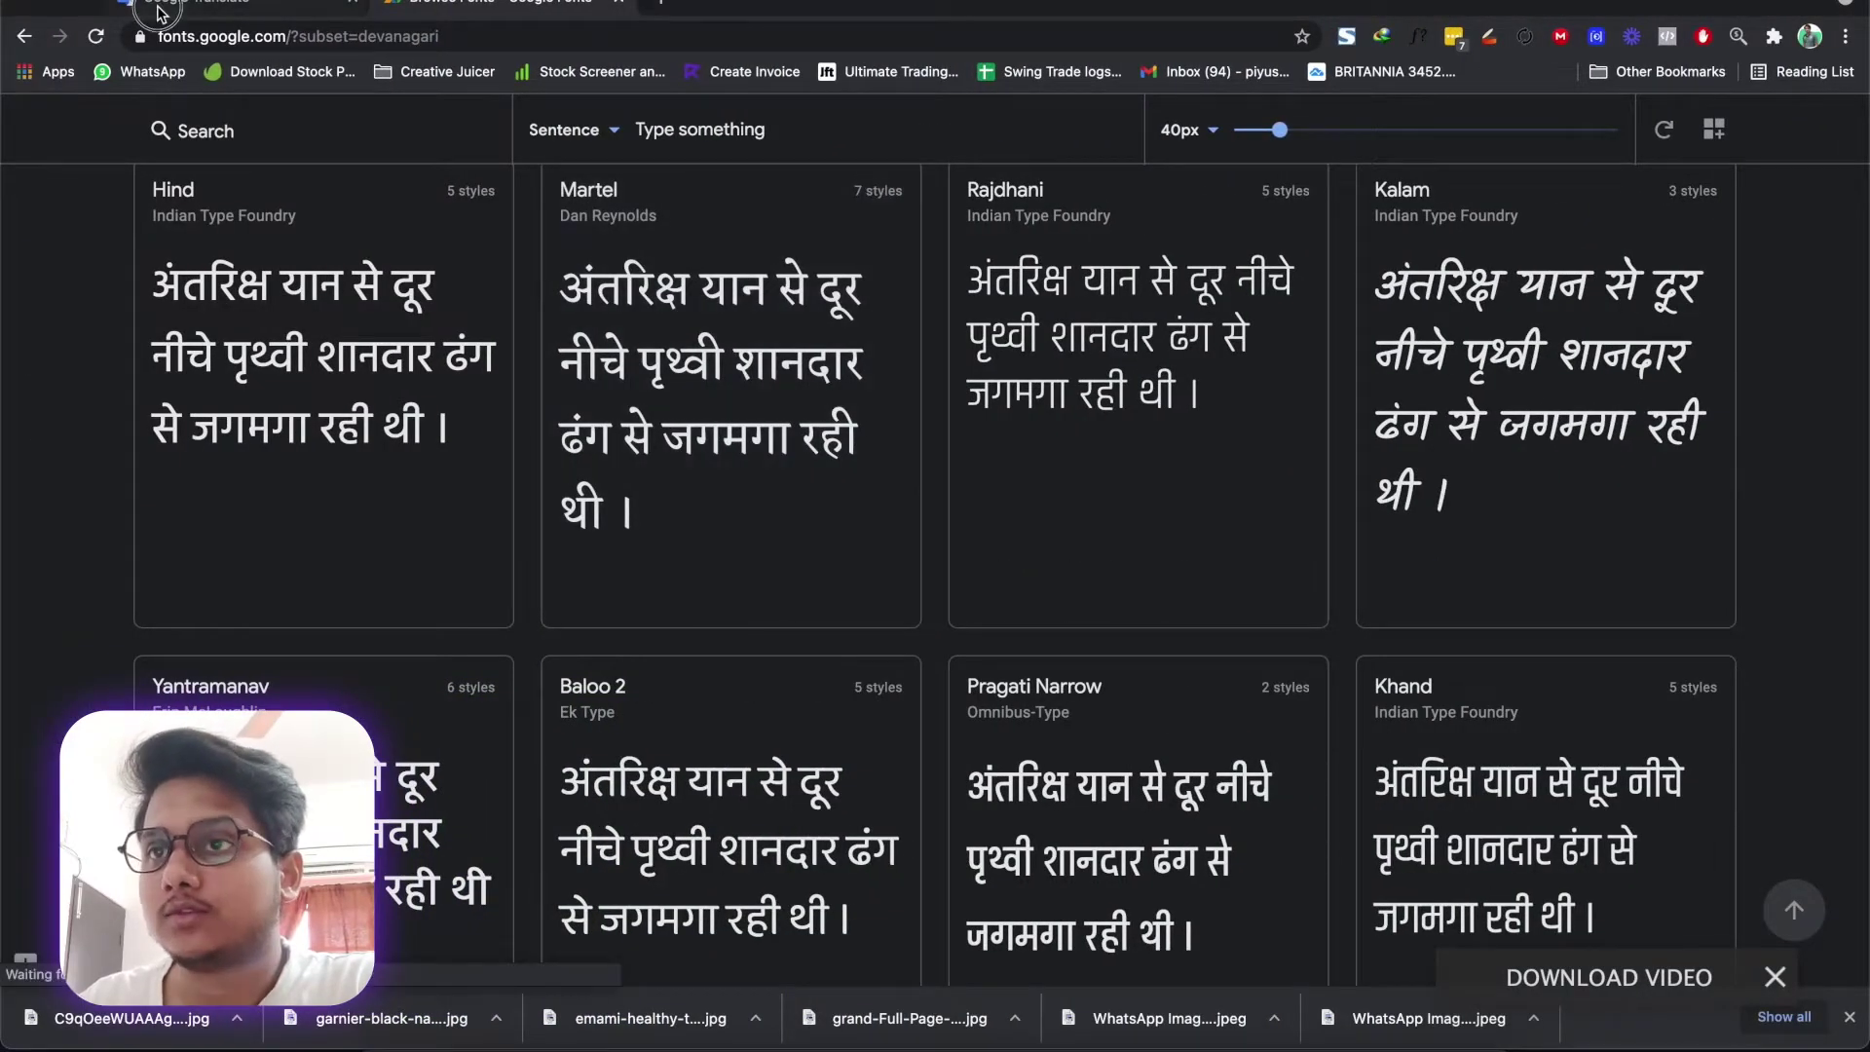
{"action": "left_click", "coordinate": [161, 8]}
{"action": "key", "text": "super+Tab"}
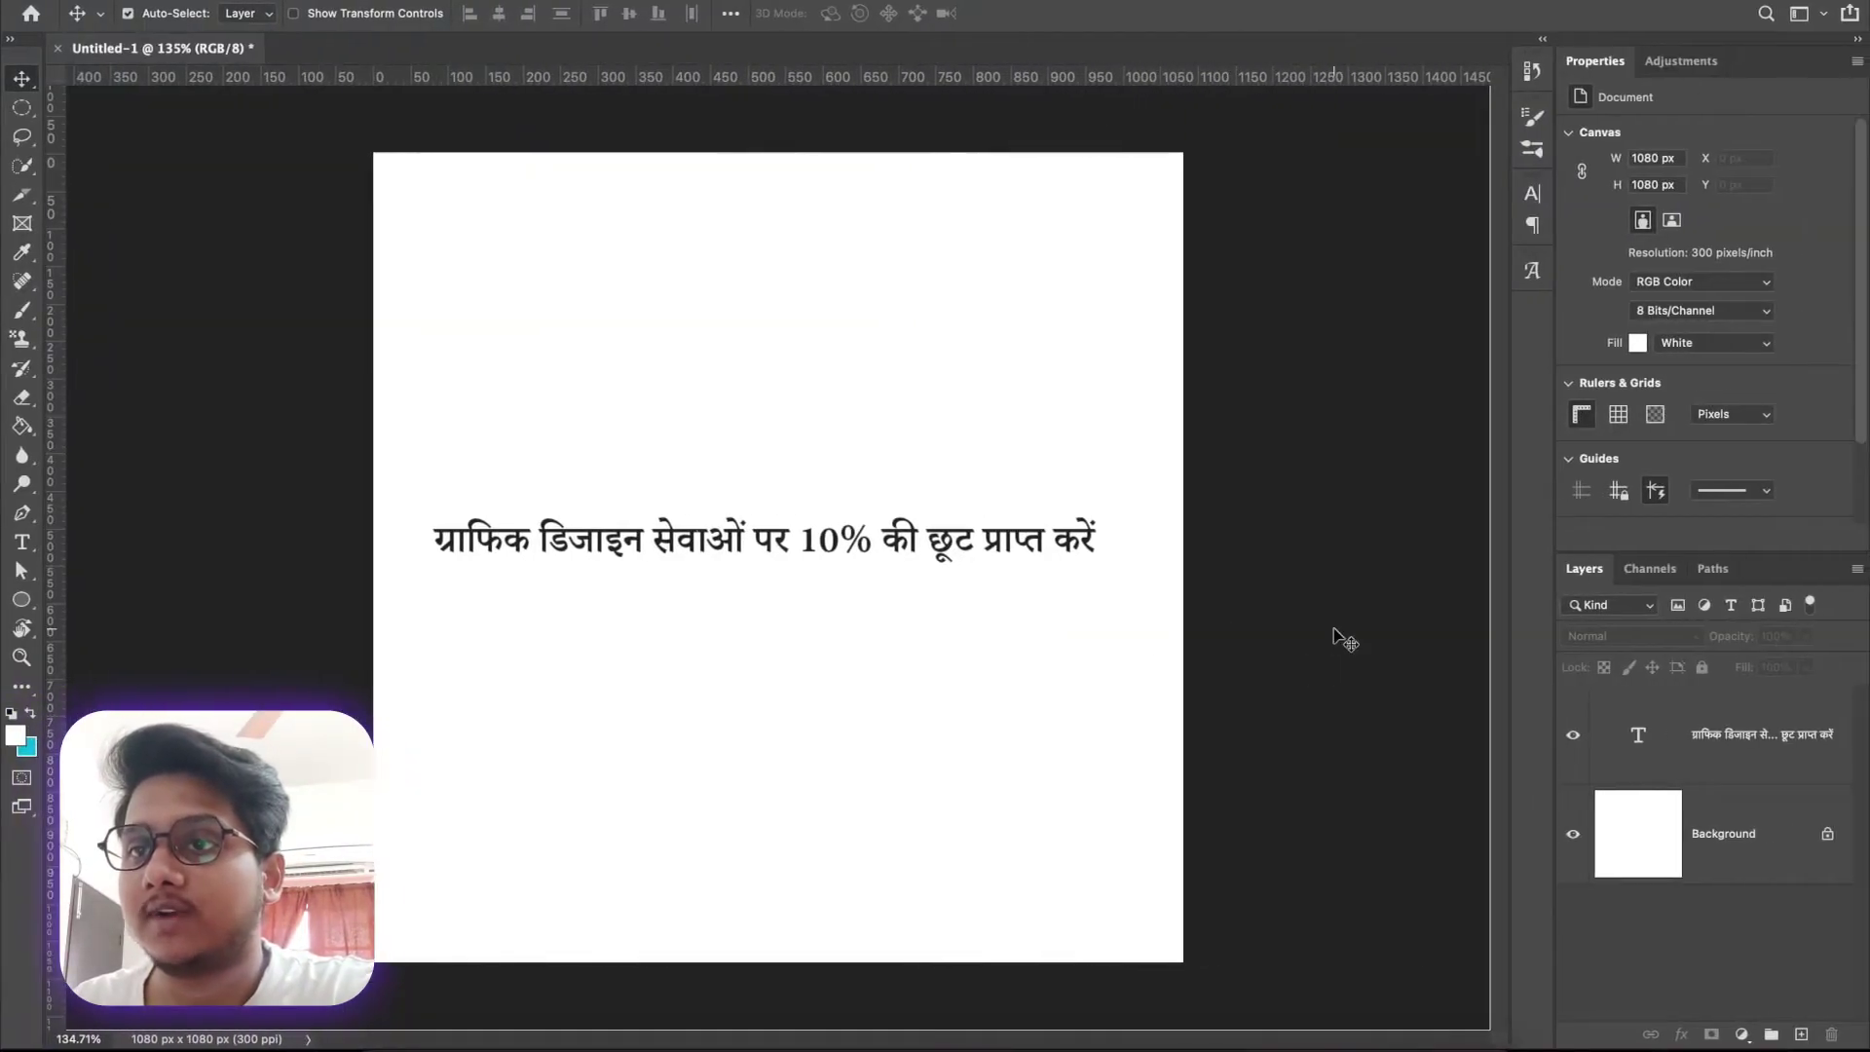
Duplicate the Hindi text line about 281 px below the original and set the copy's paragraph option to Latin and East Asian Layout.
{"action": "left_click", "coordinate": [971, 545]}
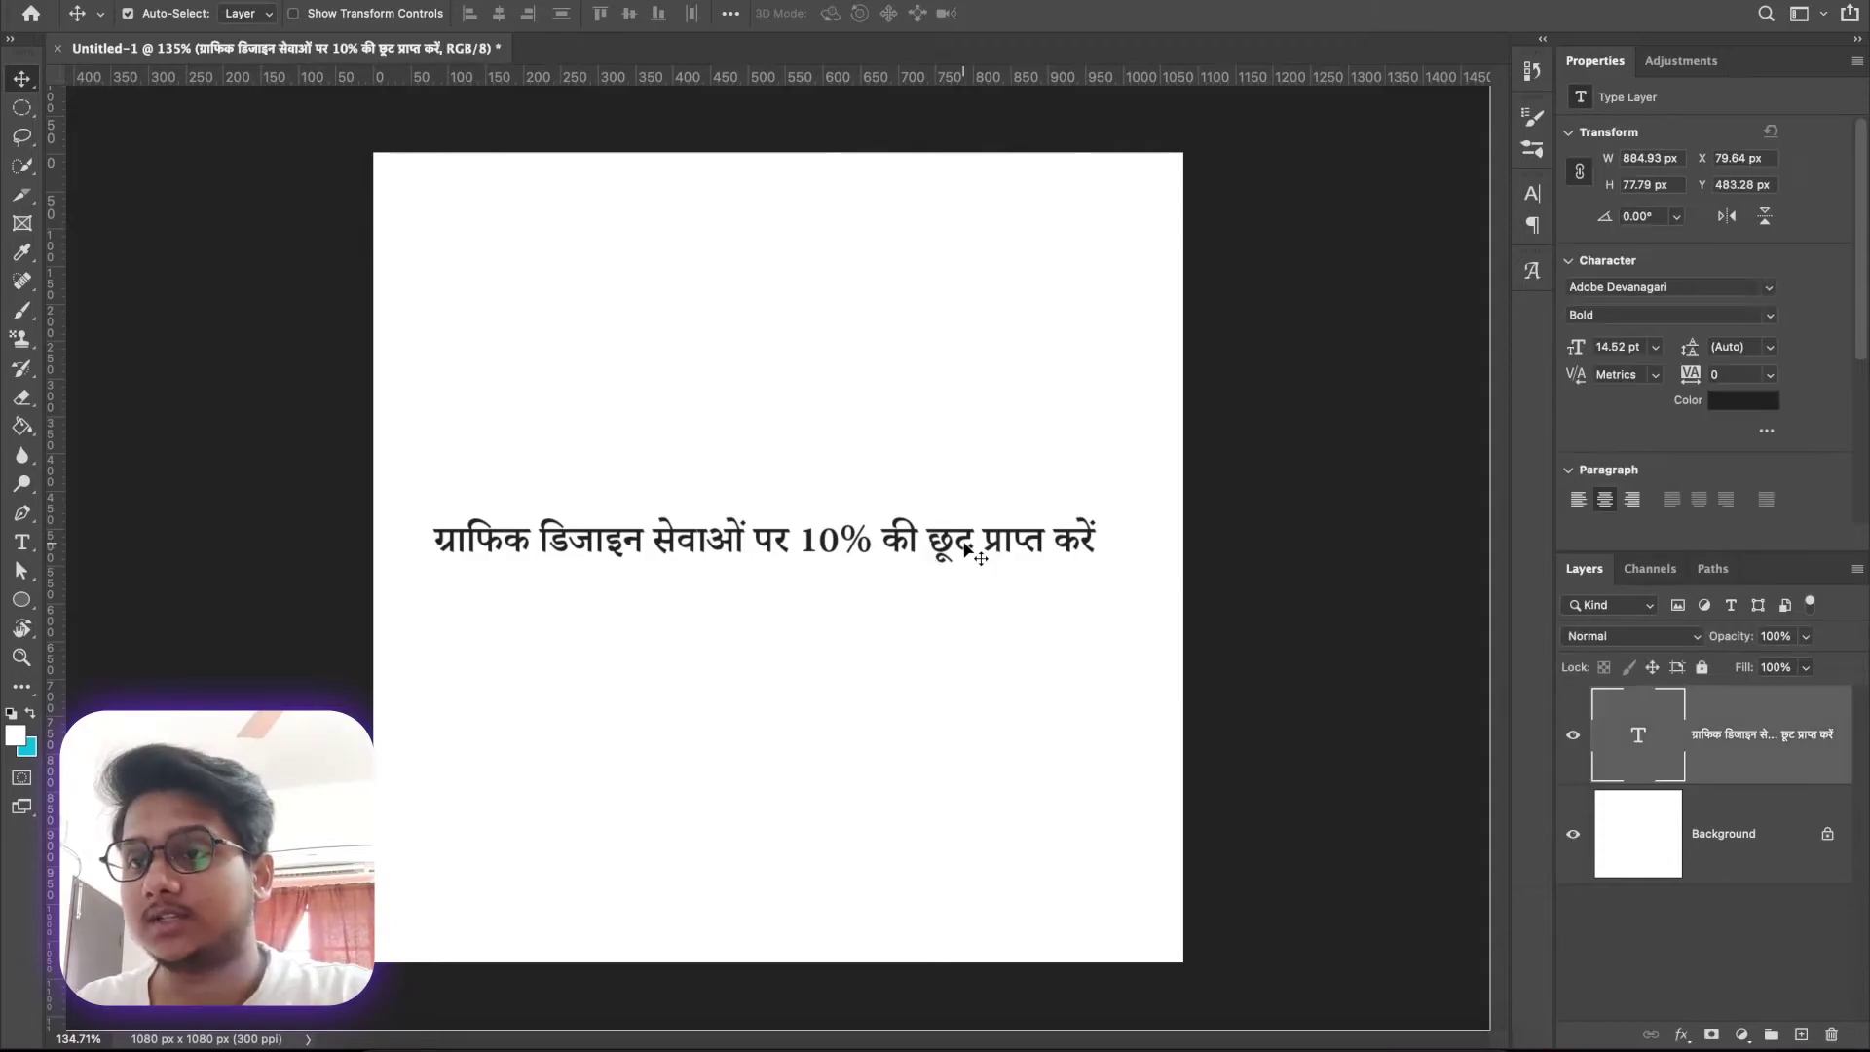
{"action": "left_click_drag", "start_coordinate": [971, 545], "coordinate": [984, 756]}
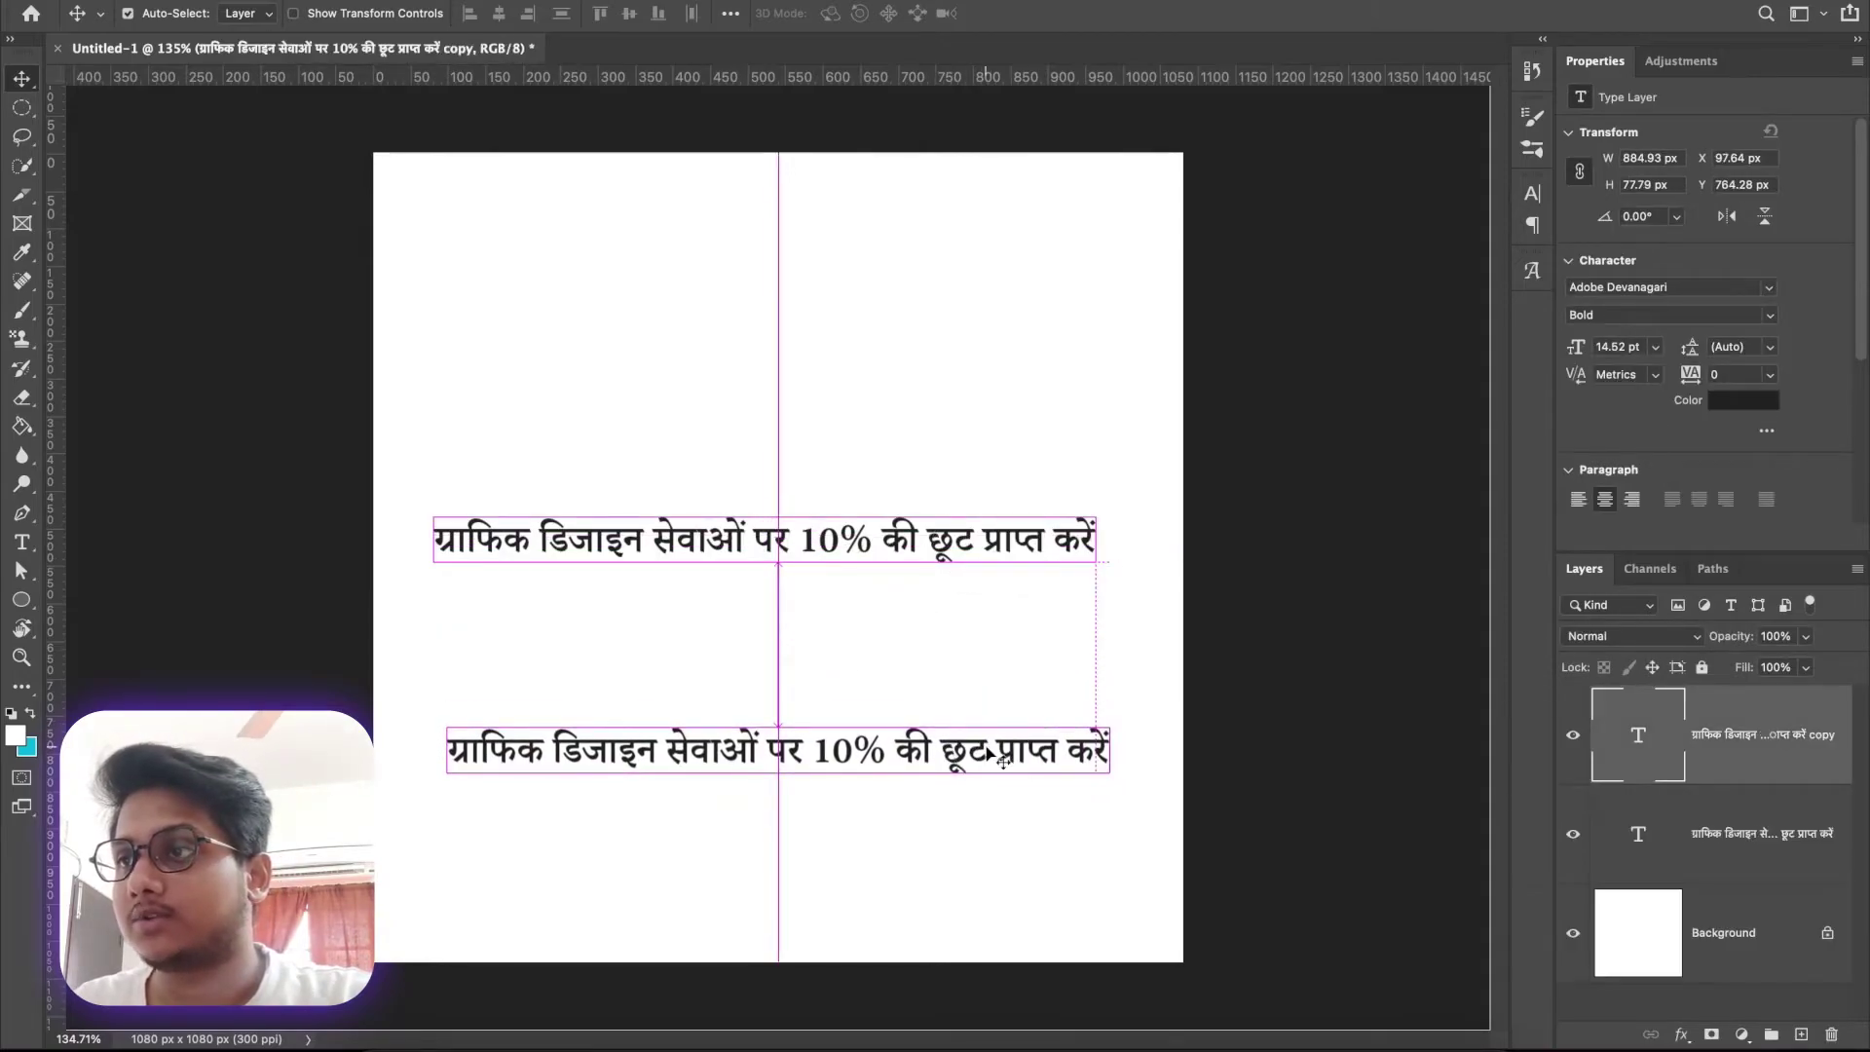
{"action": "left_click", "coordinate": [1532, 225]}
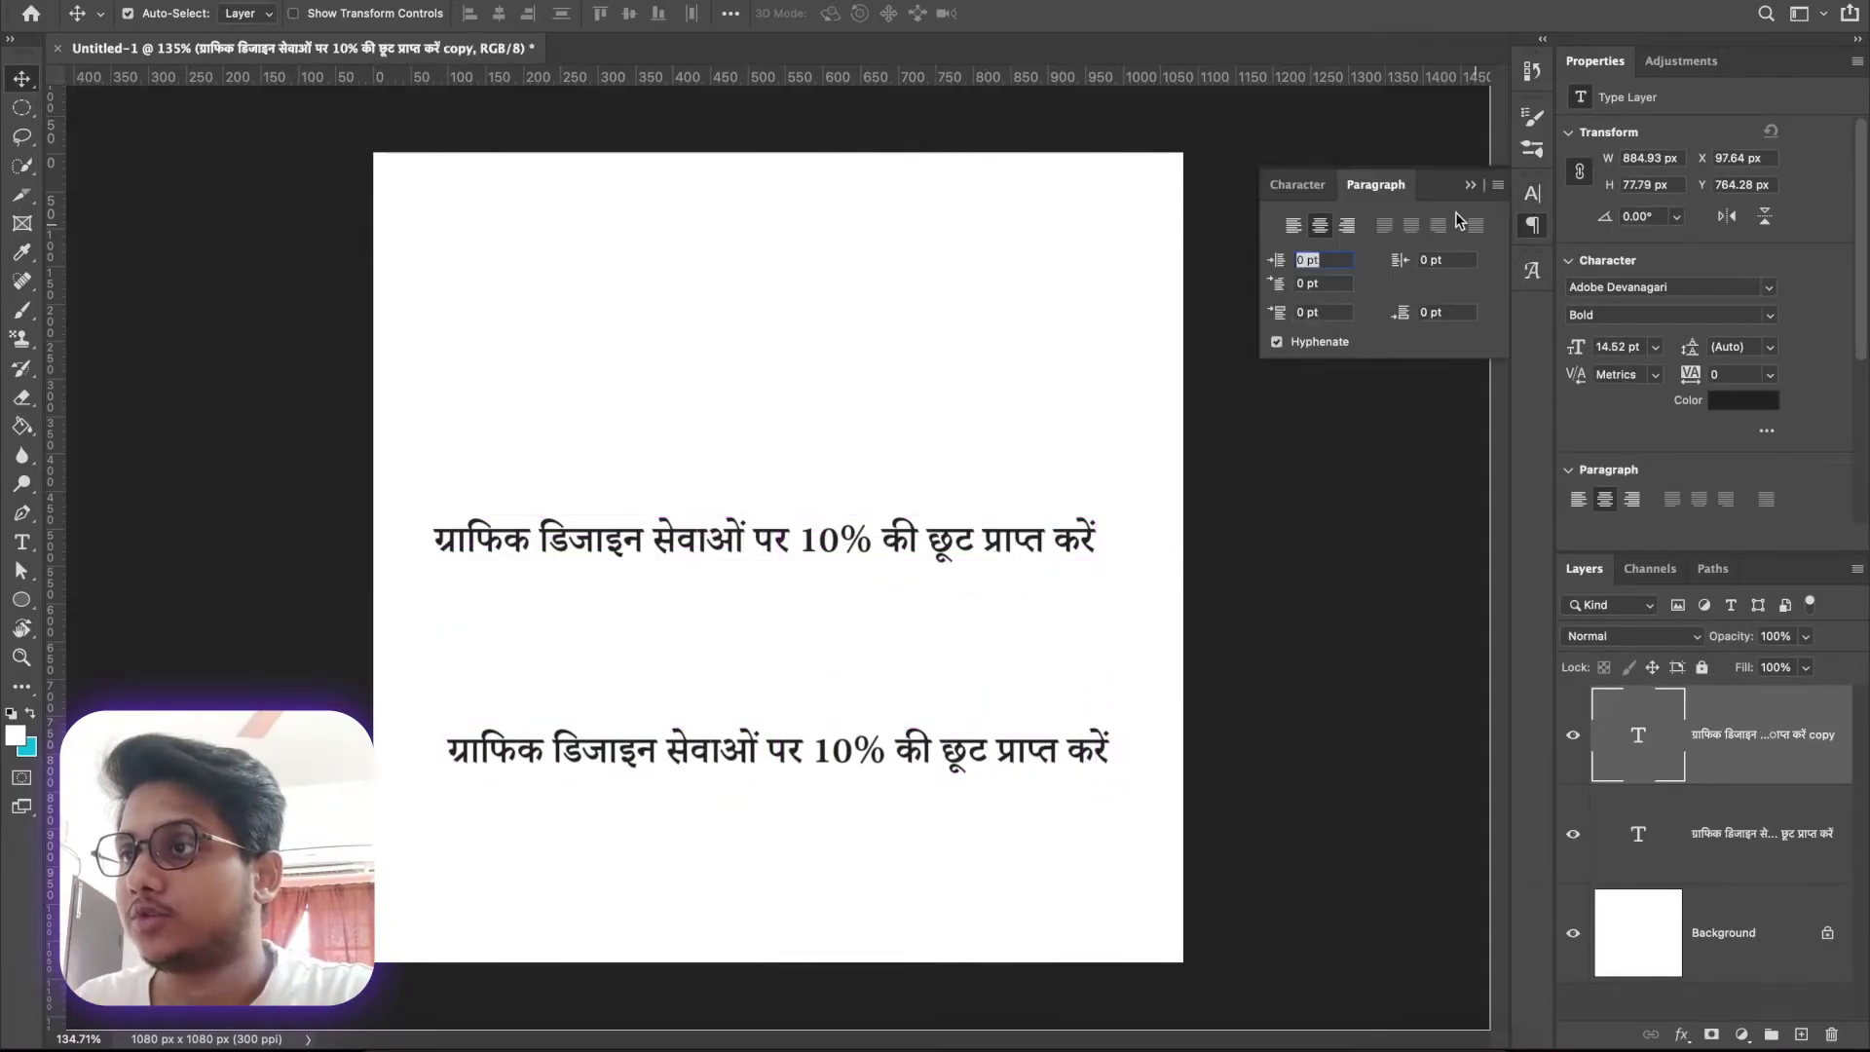
{"action": "left_click", "coordinate": [1498, 186]}
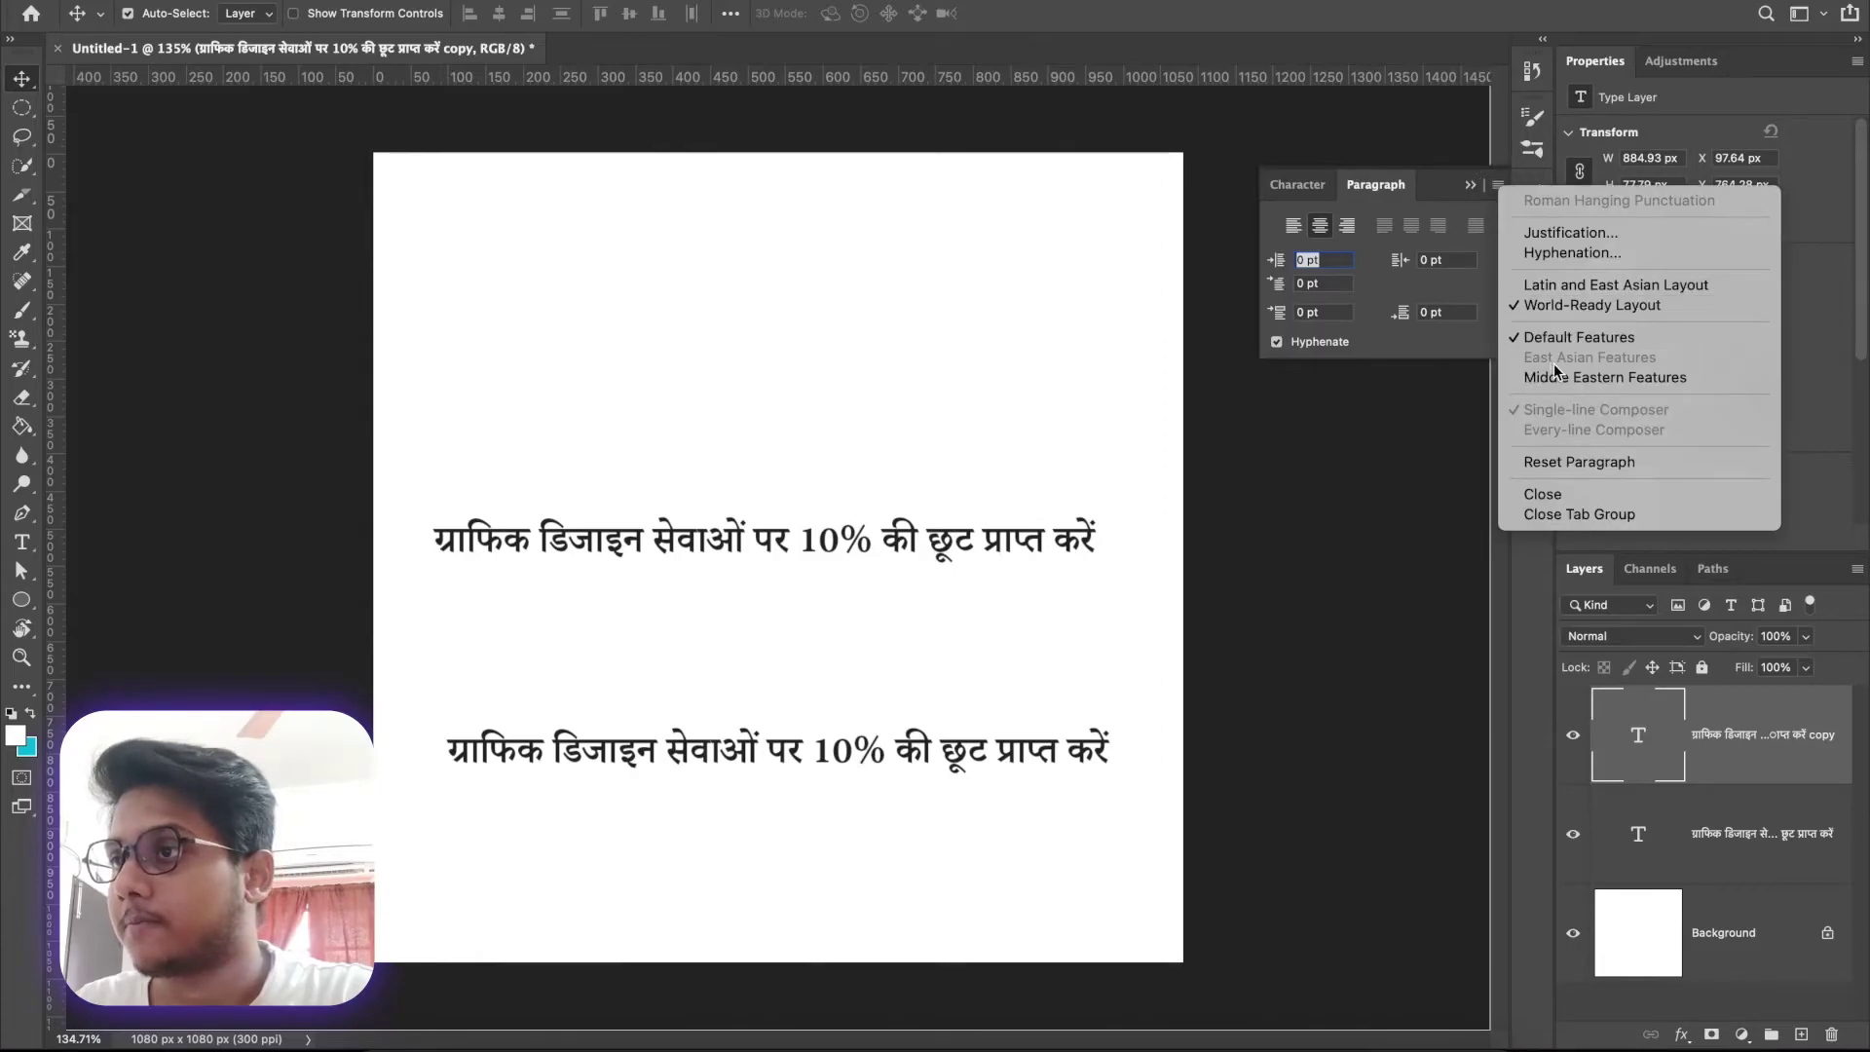
{"action": "left_click", "coordinate": [1568, 284]}
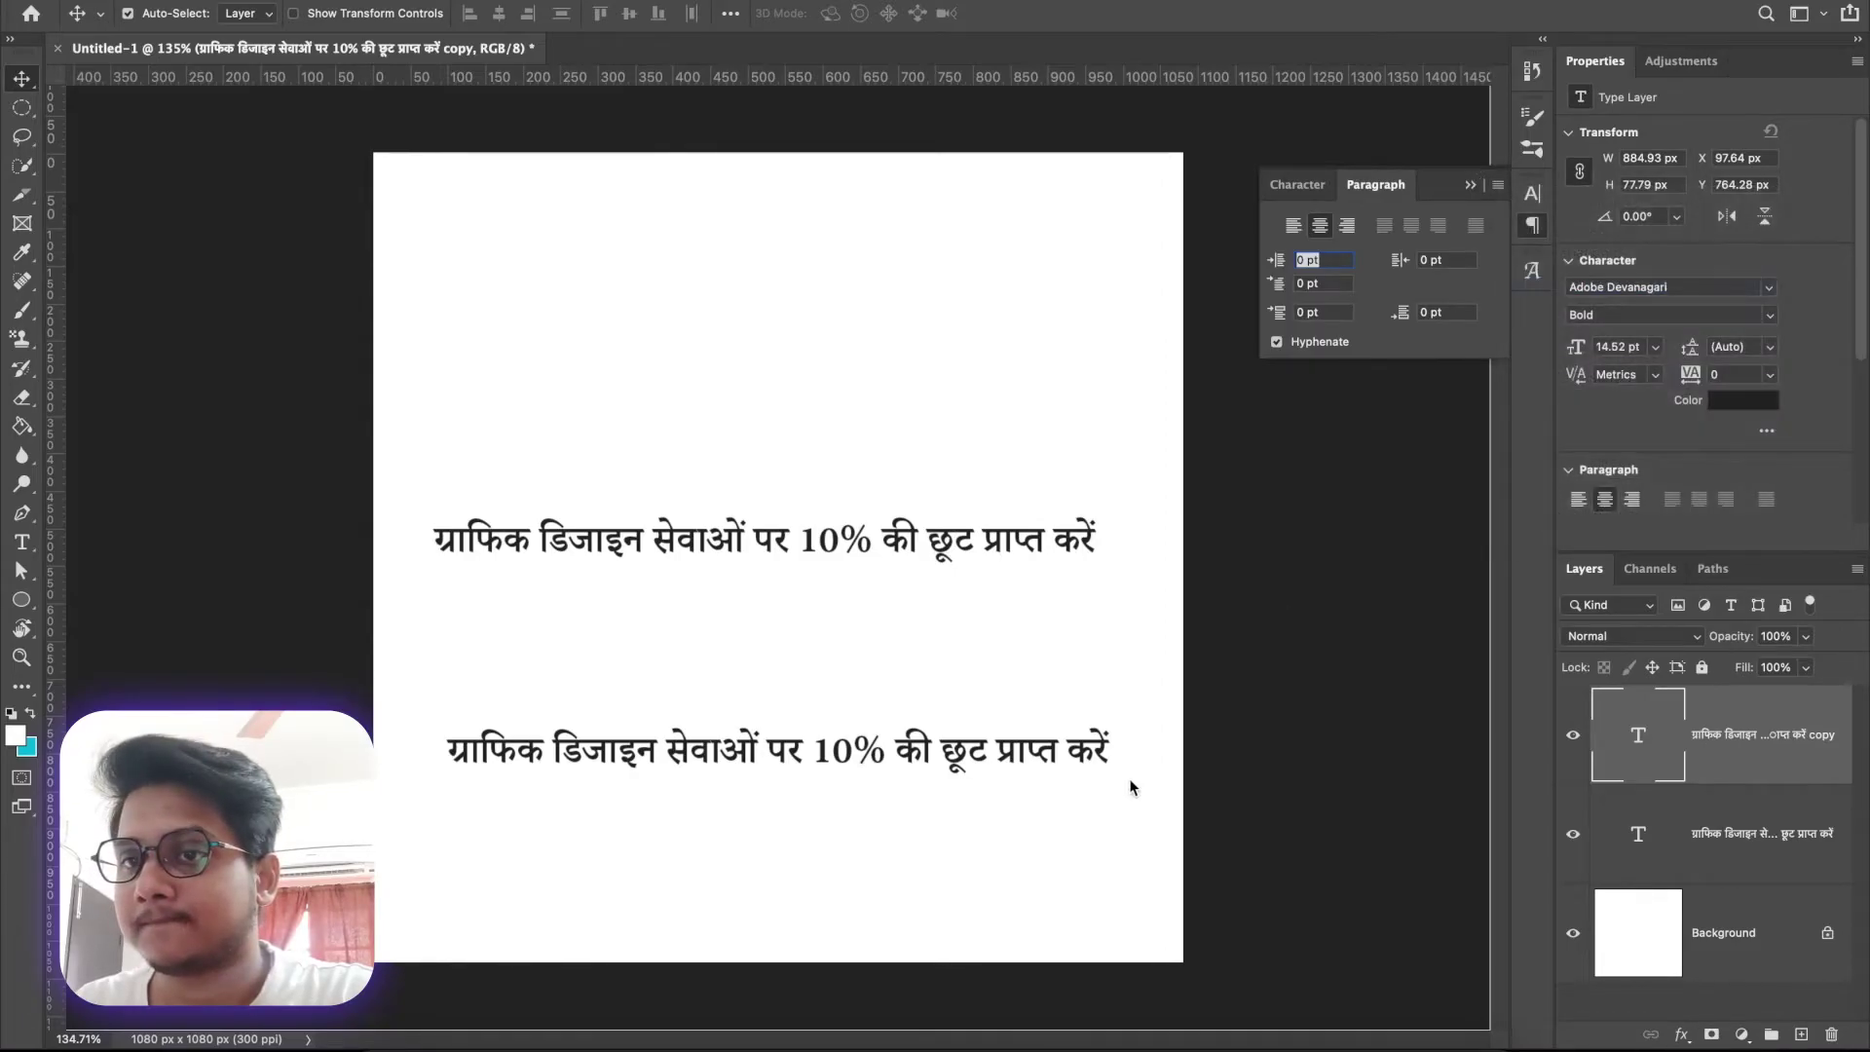
{"action": "left_click", "coordinate": [1201, 824]}
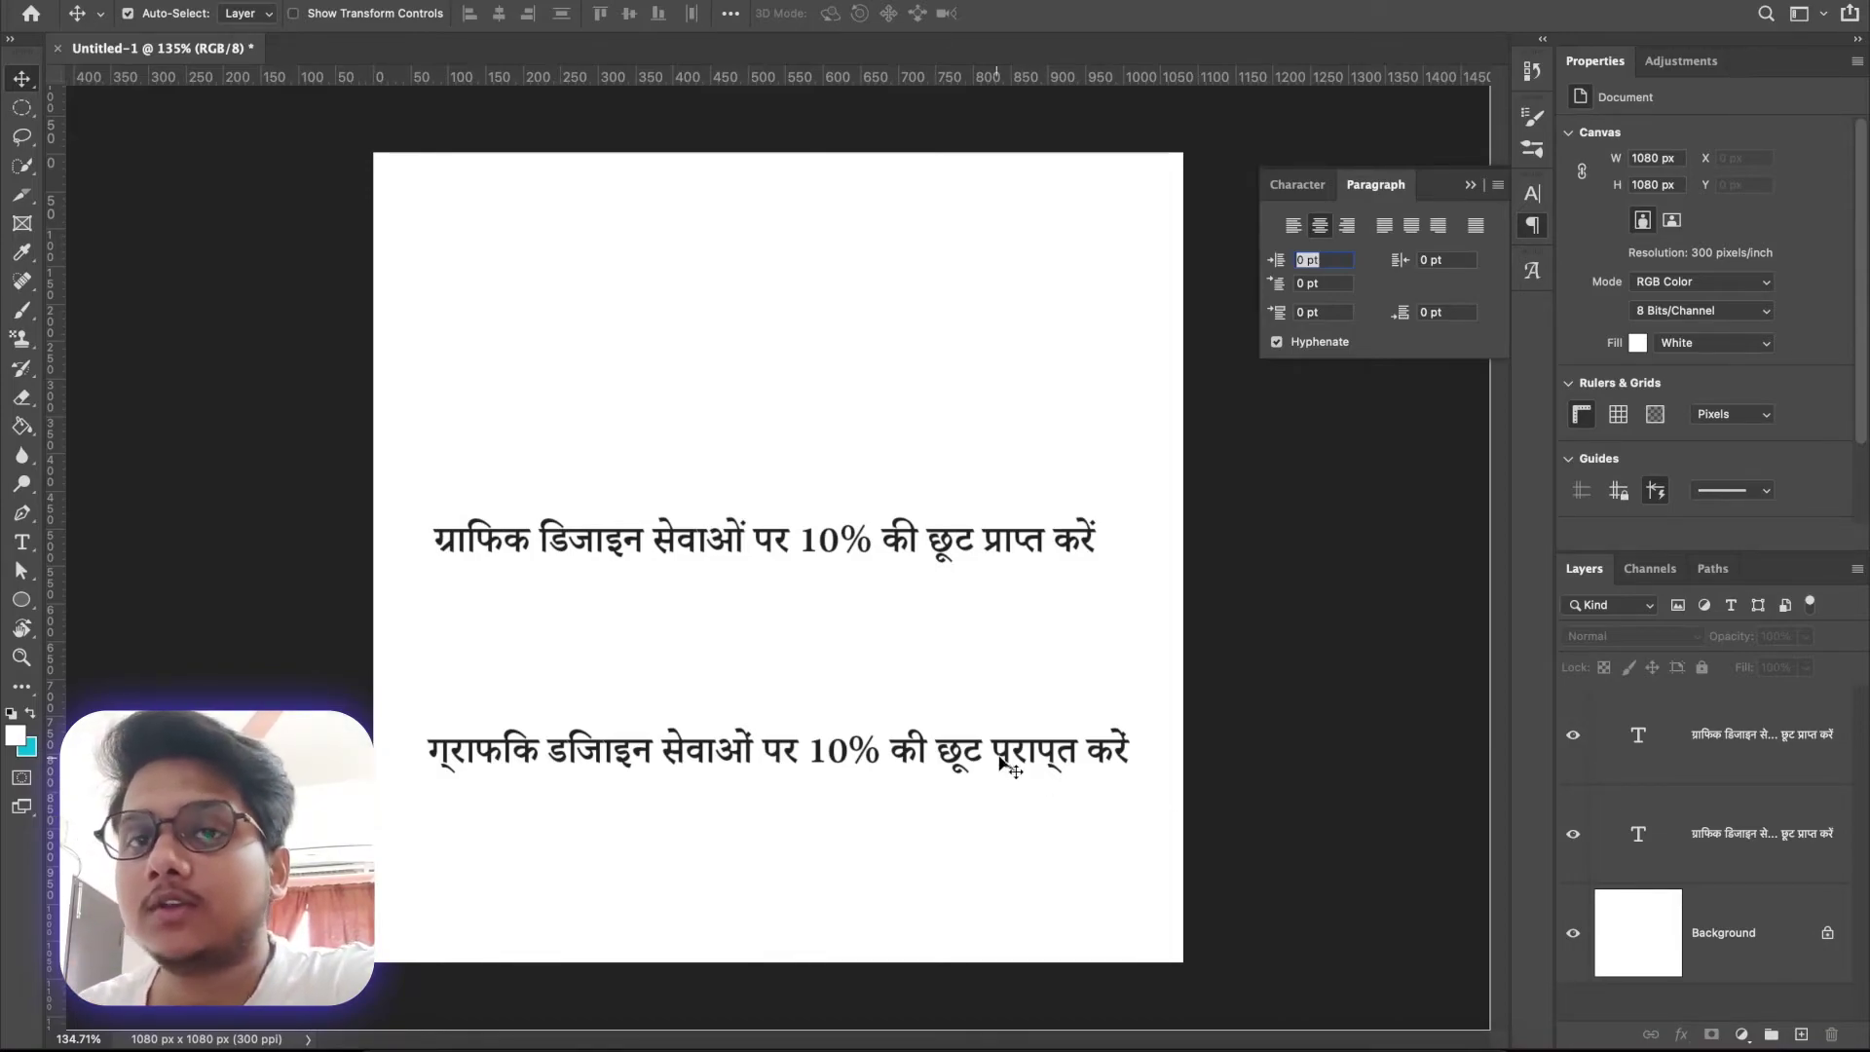
Add a third text layer reading "ग्राफिक डिजाइन सेवाओं पर 10% की छूट प्राप्त करें" at 6 pt above the existing lines.
{"action": "left_click", "coordinate": [23, 544]}
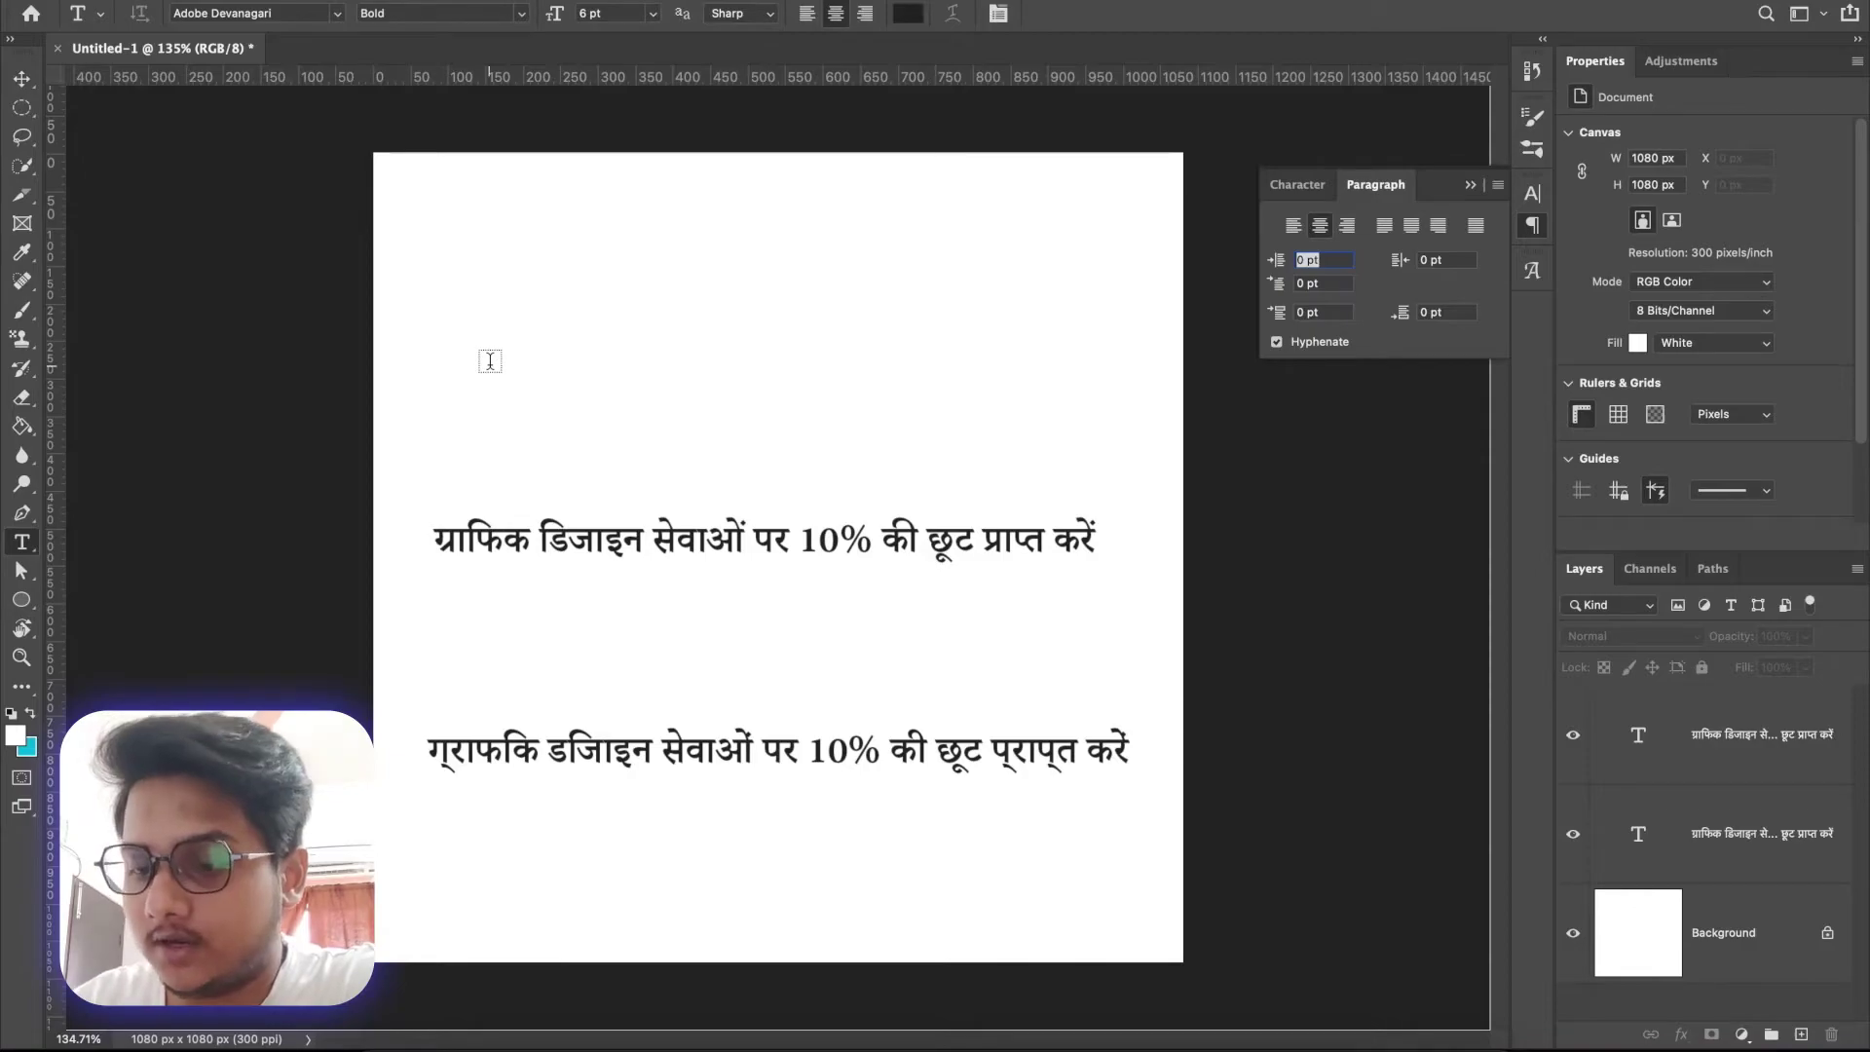
{"action": "left_click", "coordinate": [488, 369]}
{"action": "type", "text": "ग्राफिक डिजाइन सेवाओं पर 10% की छूट प्राप्त करें"}
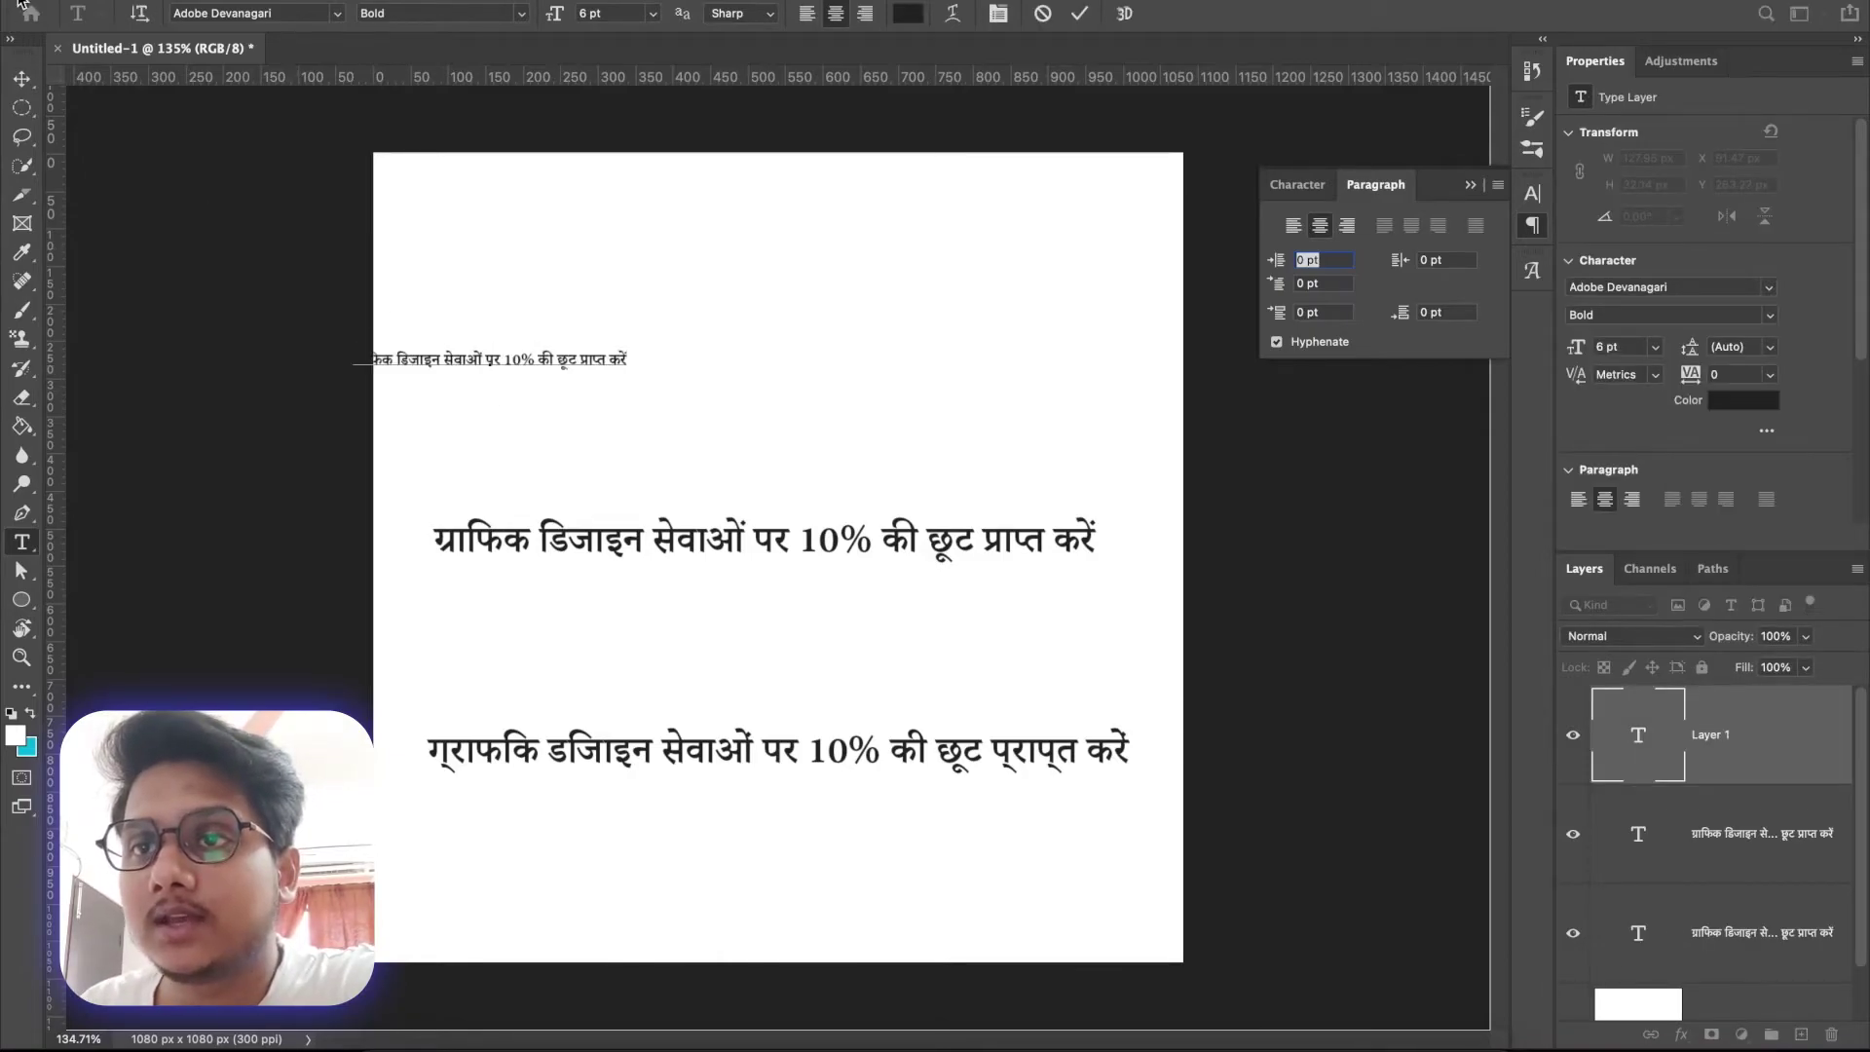
{"action": "left_click", "coordinate": [21, 85]}
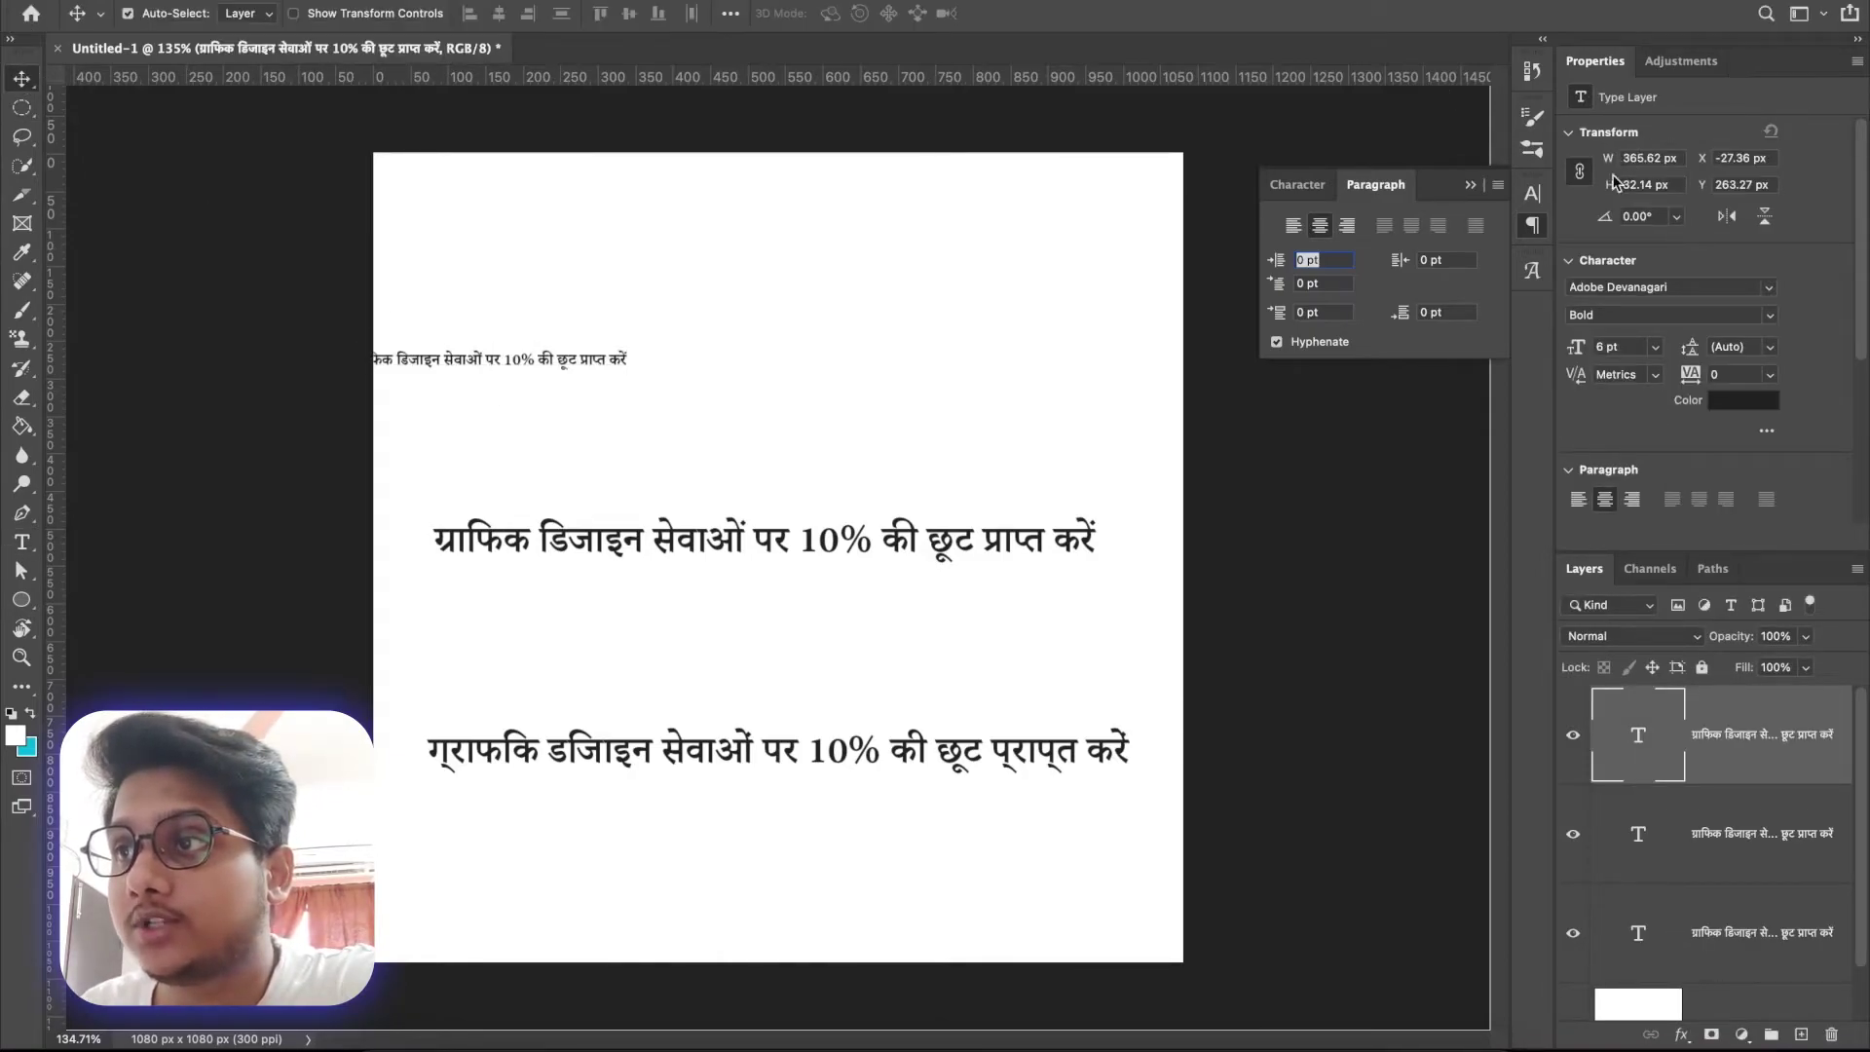
Set the top Hindi text line to Latin and East Asian Layout and scale it to about 230%, placed fully inside the canvas.
{"action": "left_click", "coordinate": [1498, 184]}
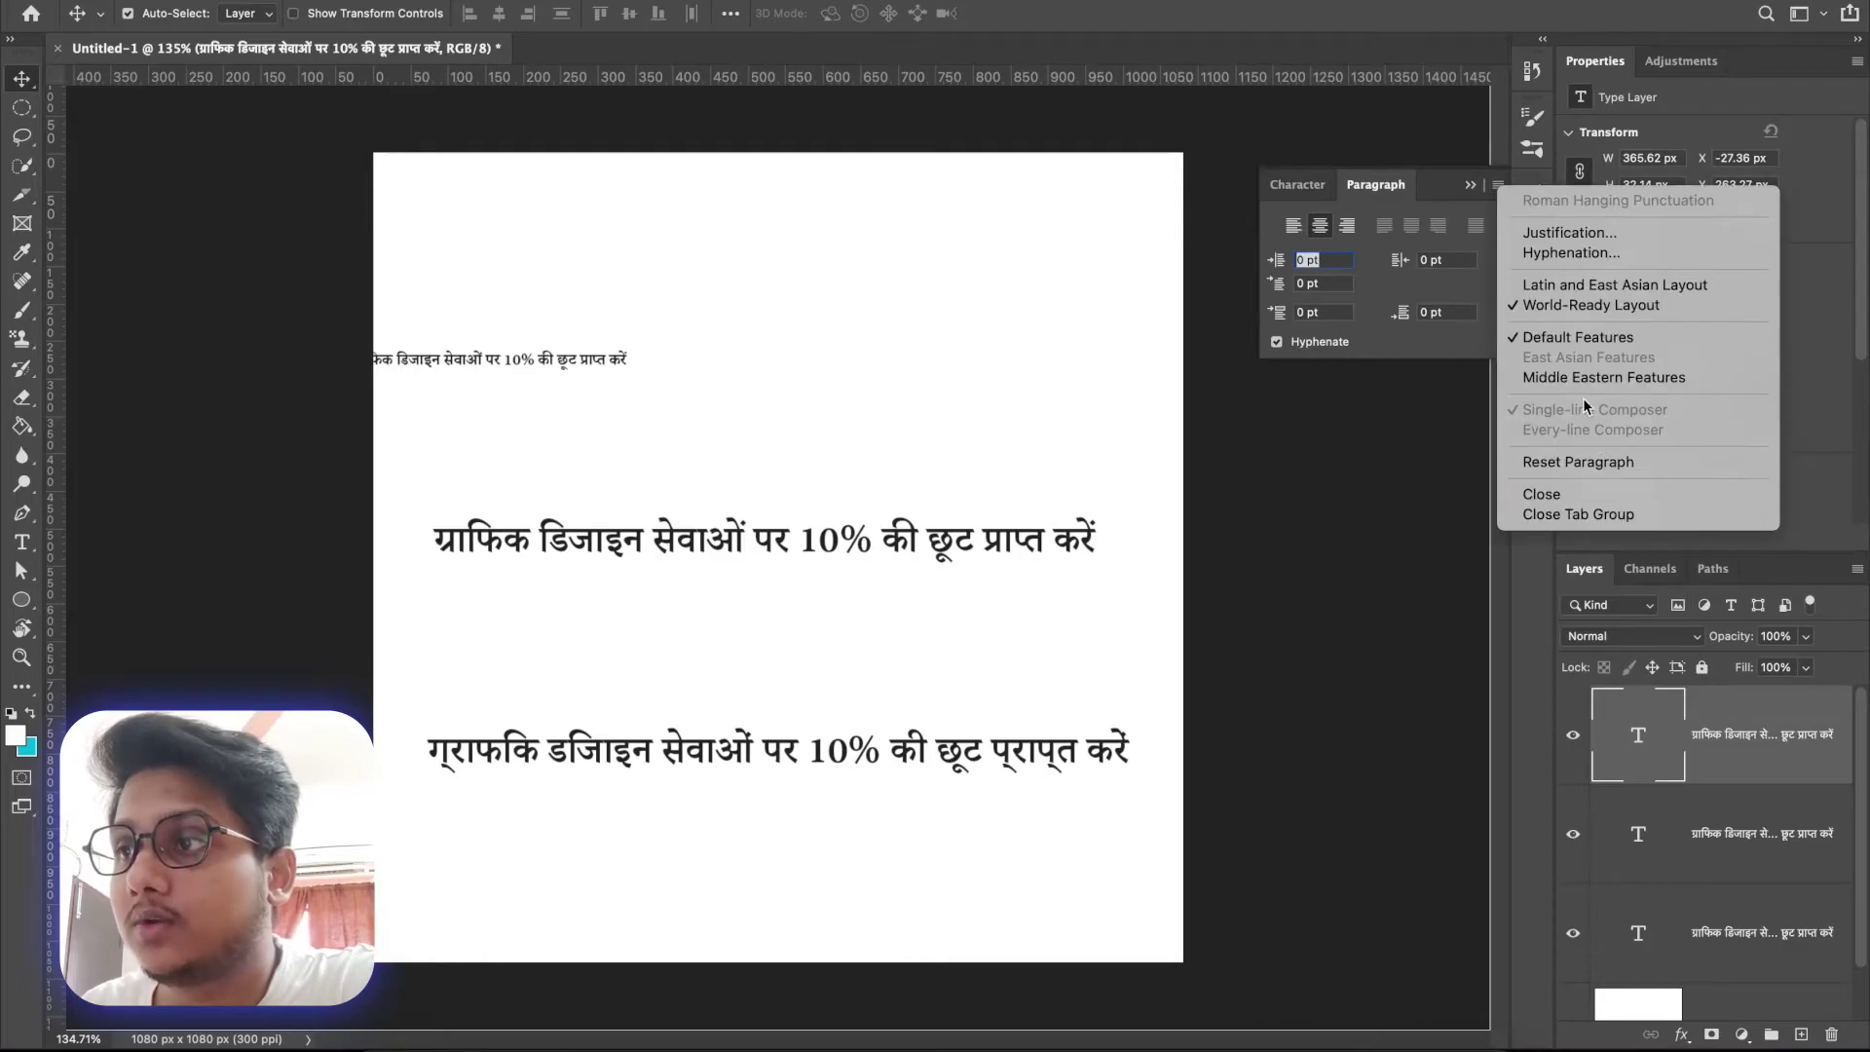
{"action": "left_click", "coordinate": [1567, 285]}
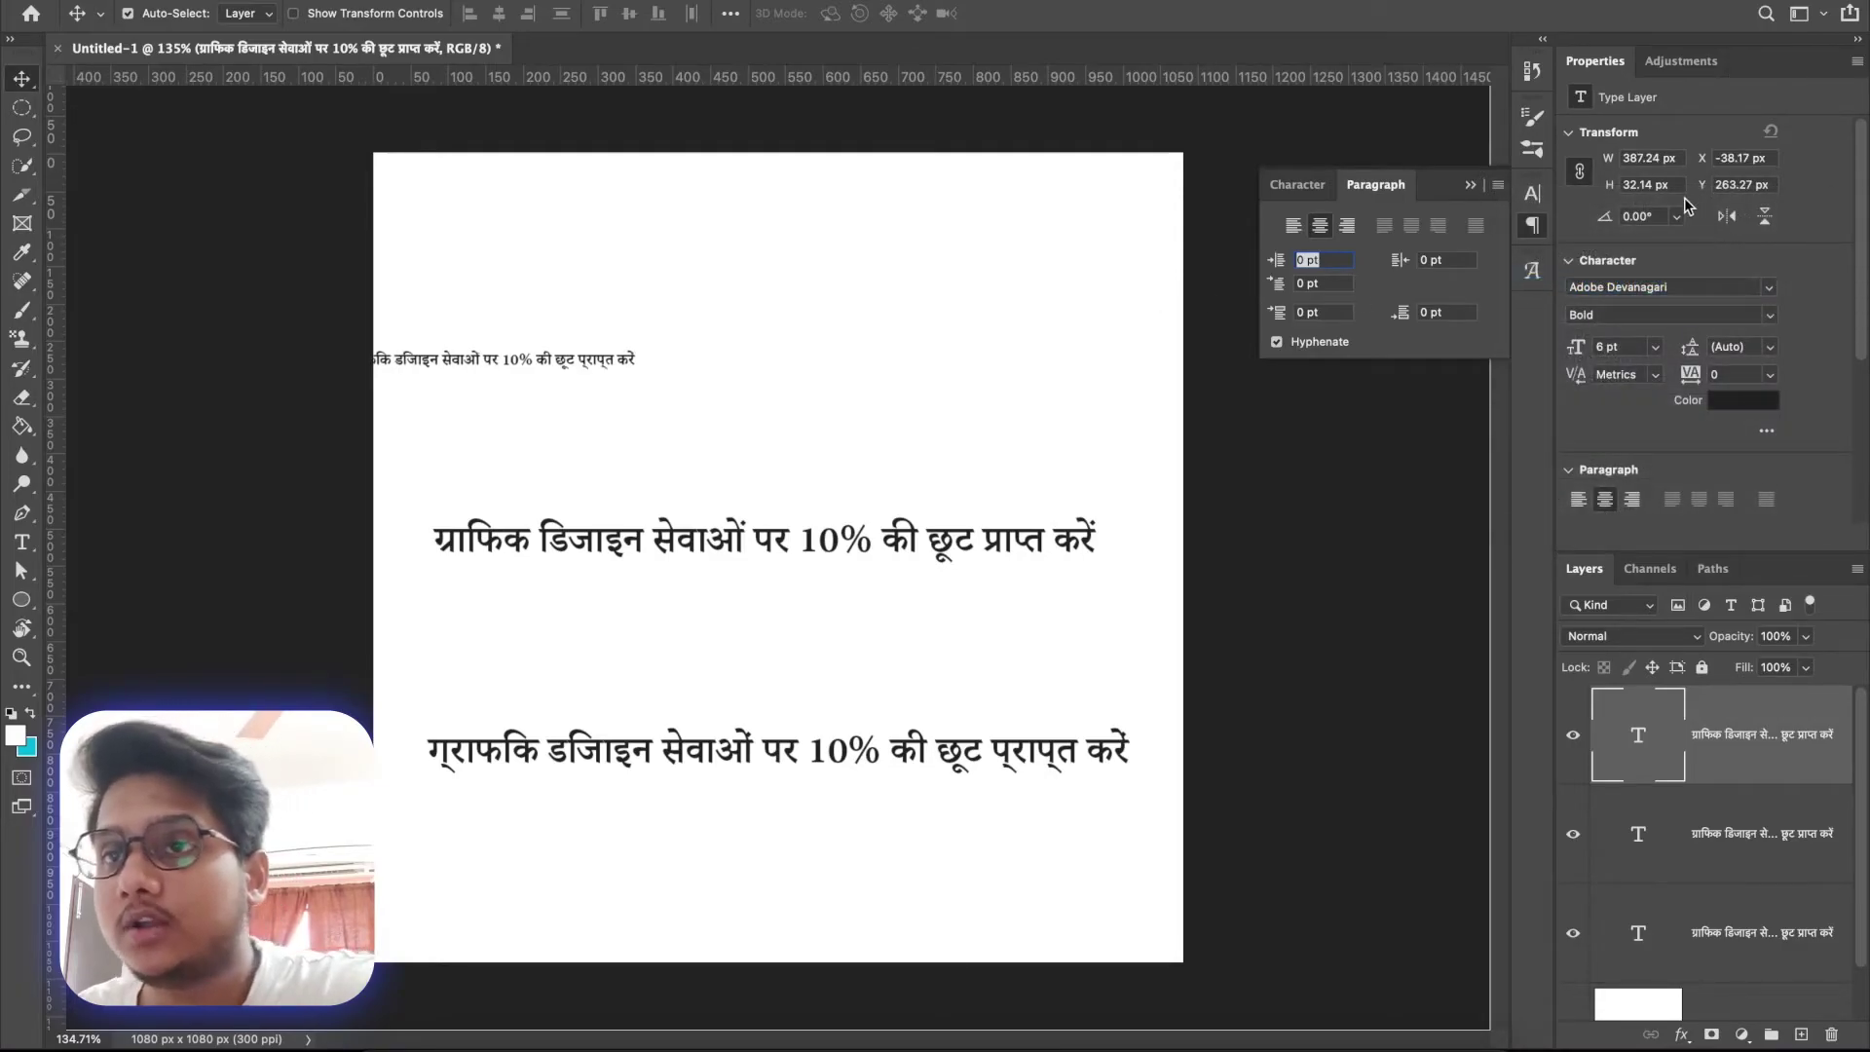
{"action": "key", "text": "super+t"}
{"action": "left_click_drag", "start_coordinate": [643, 348], "coordinate": [1011, 265]}
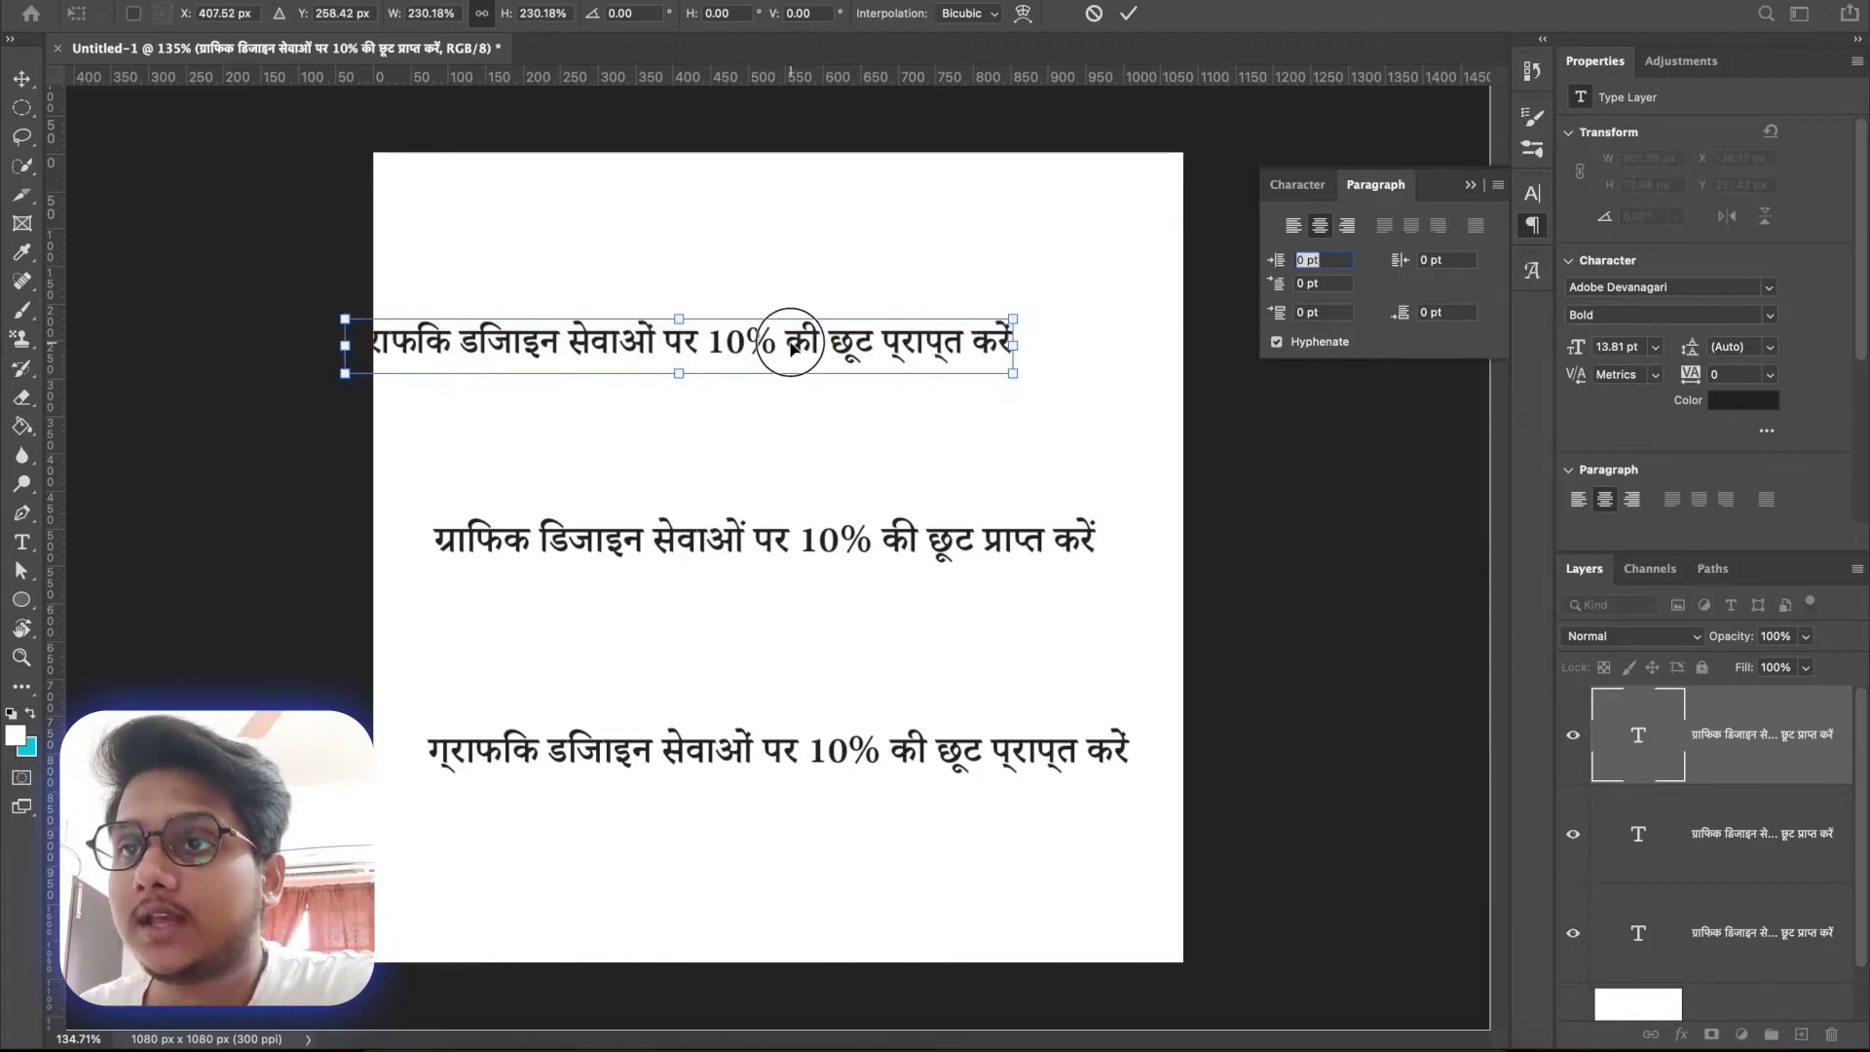
{"action": "left_click_drag", "start_coordinate": [792, 334], "coordinate": [906, 334]}
{"action": "key", "text": "Return"}
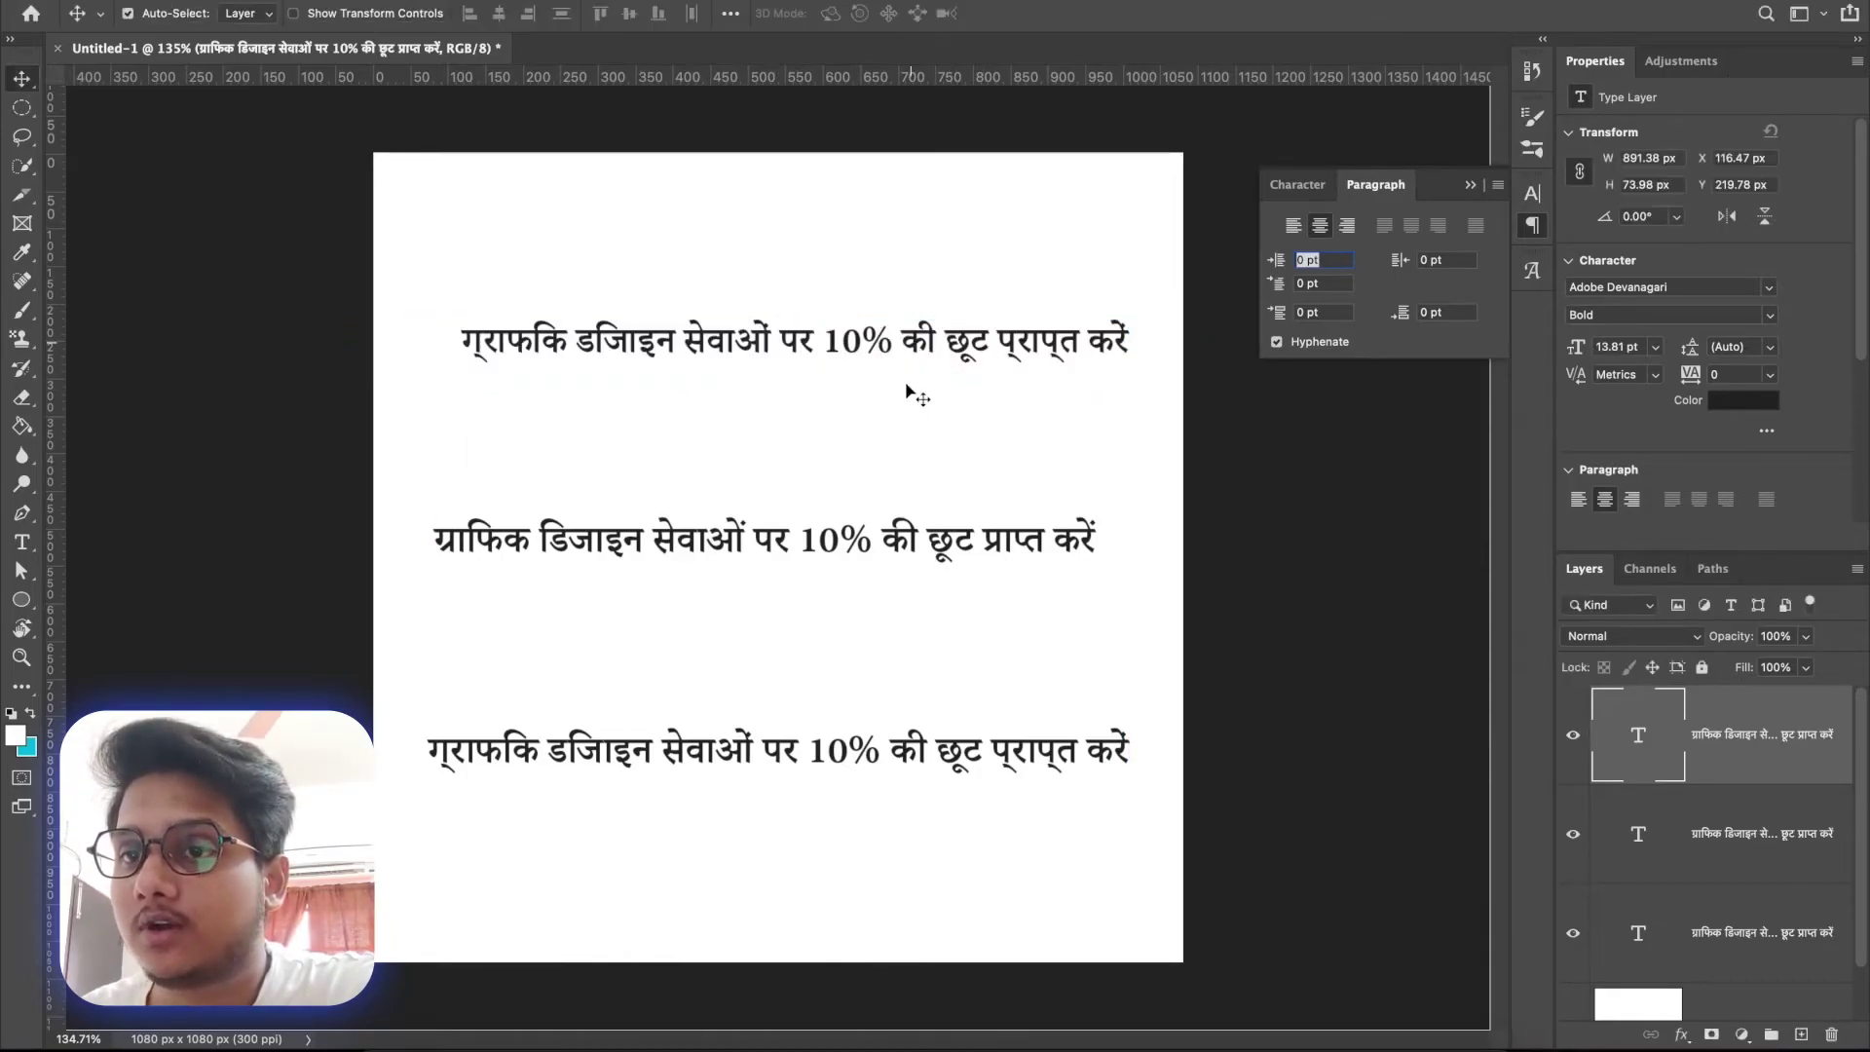
Review the paragraph layout options of the middle Hindi line, keeping World-Ready Layout, and deselect all layers.
{"action": "left_click", "coordinate": [767, 758]}
{"action": "left_click", "coordinate": [763, 551]}
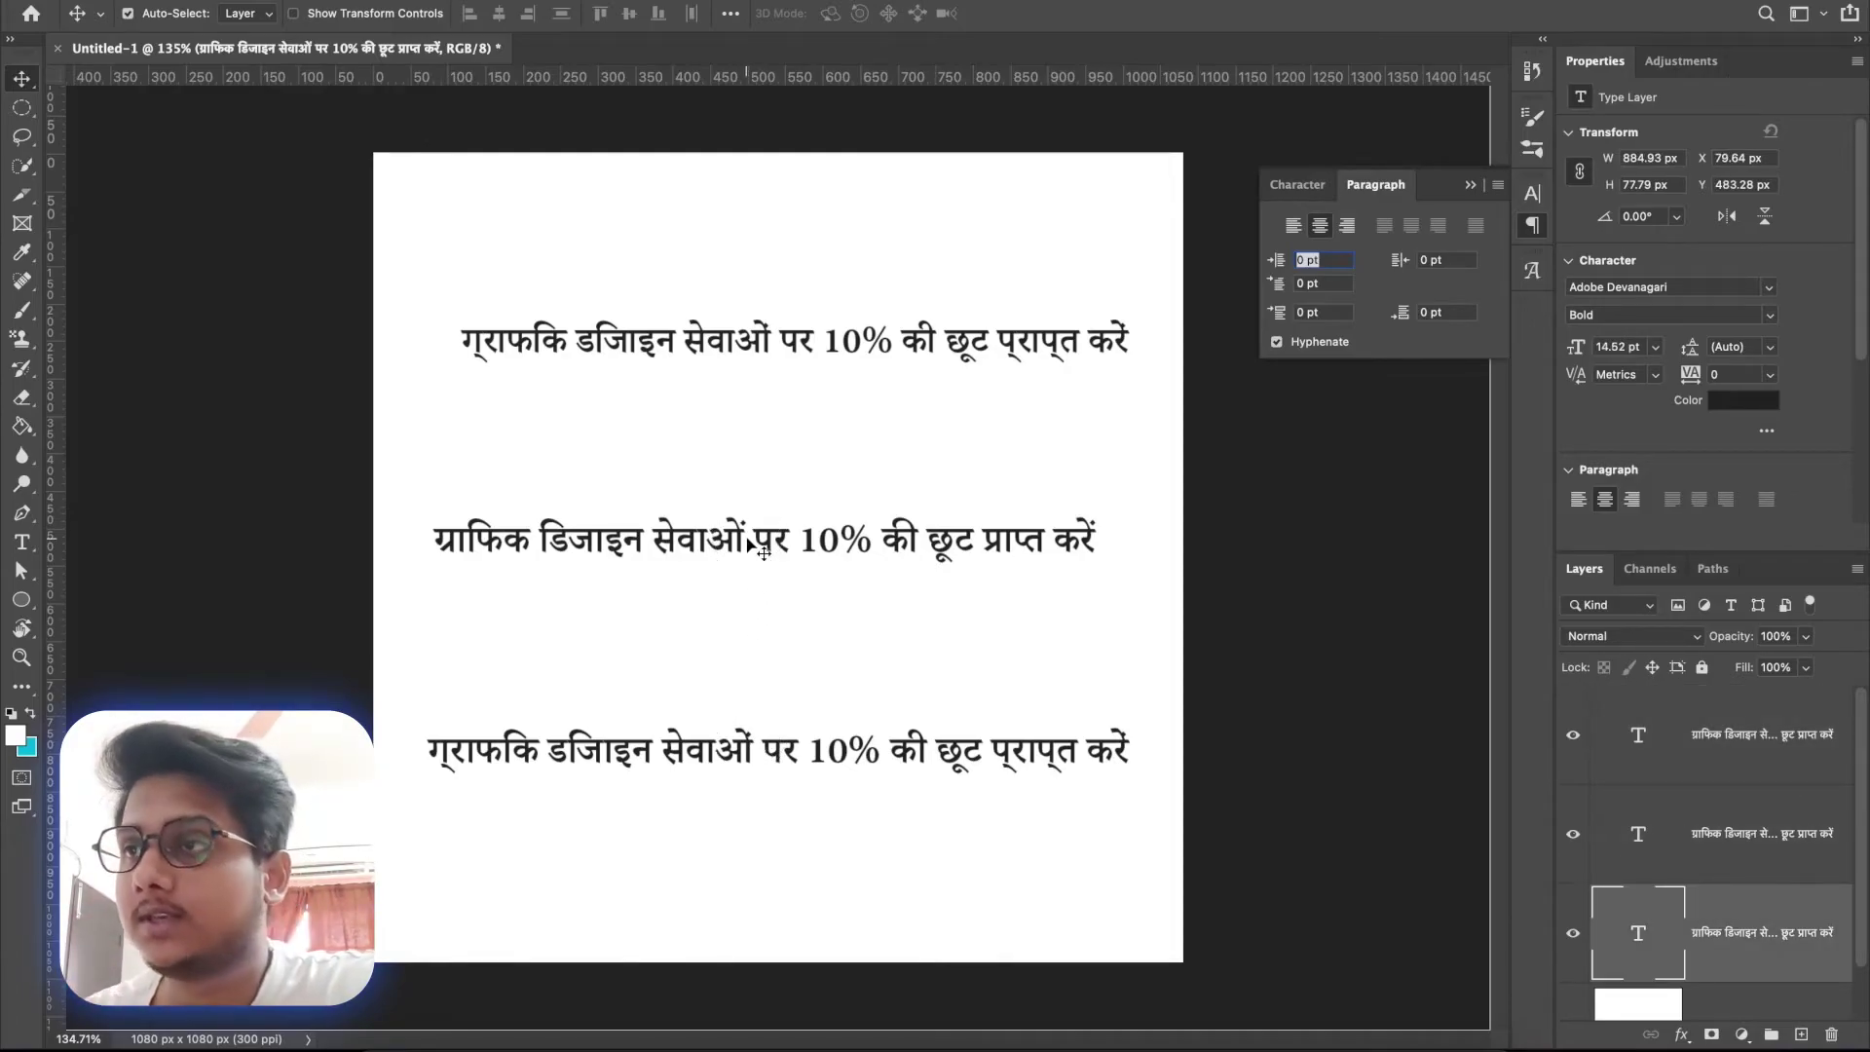
{"action": "left_click", "coordinate": [1498, 185]}
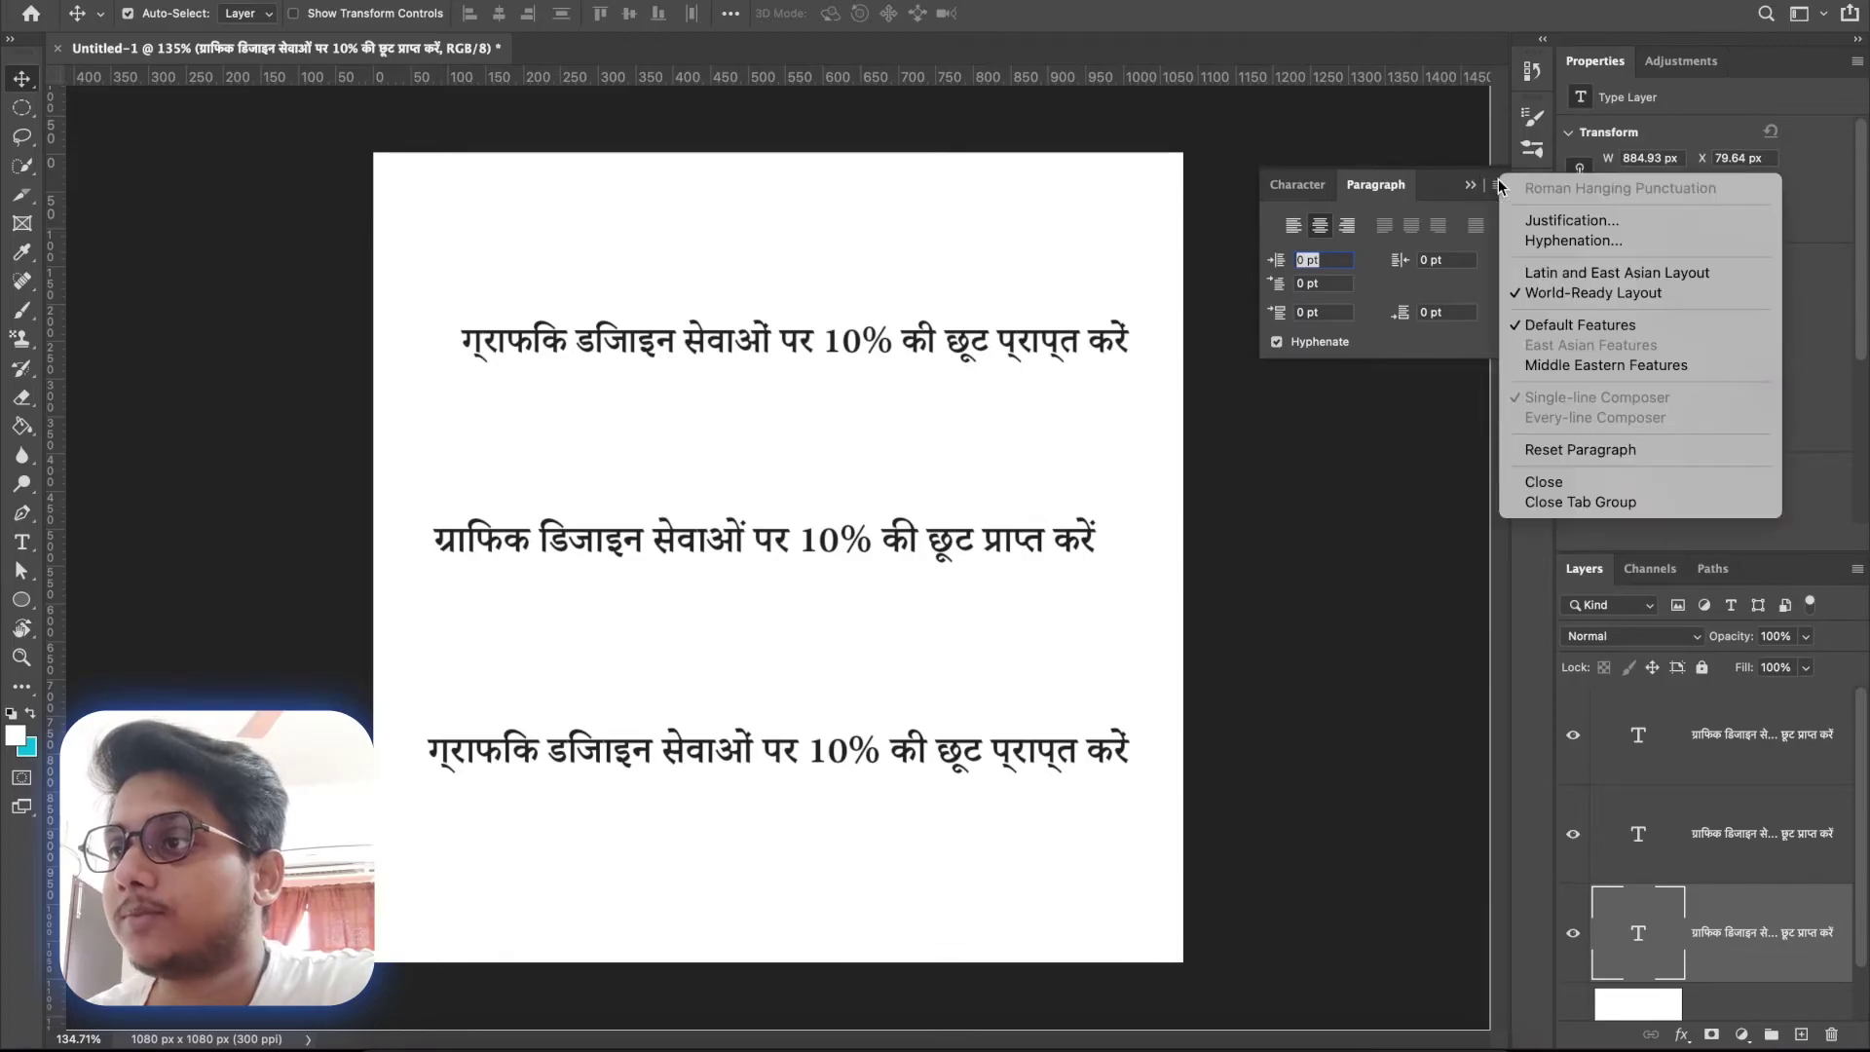
{"action": "left_click", "coordinate": [1535, 297]}
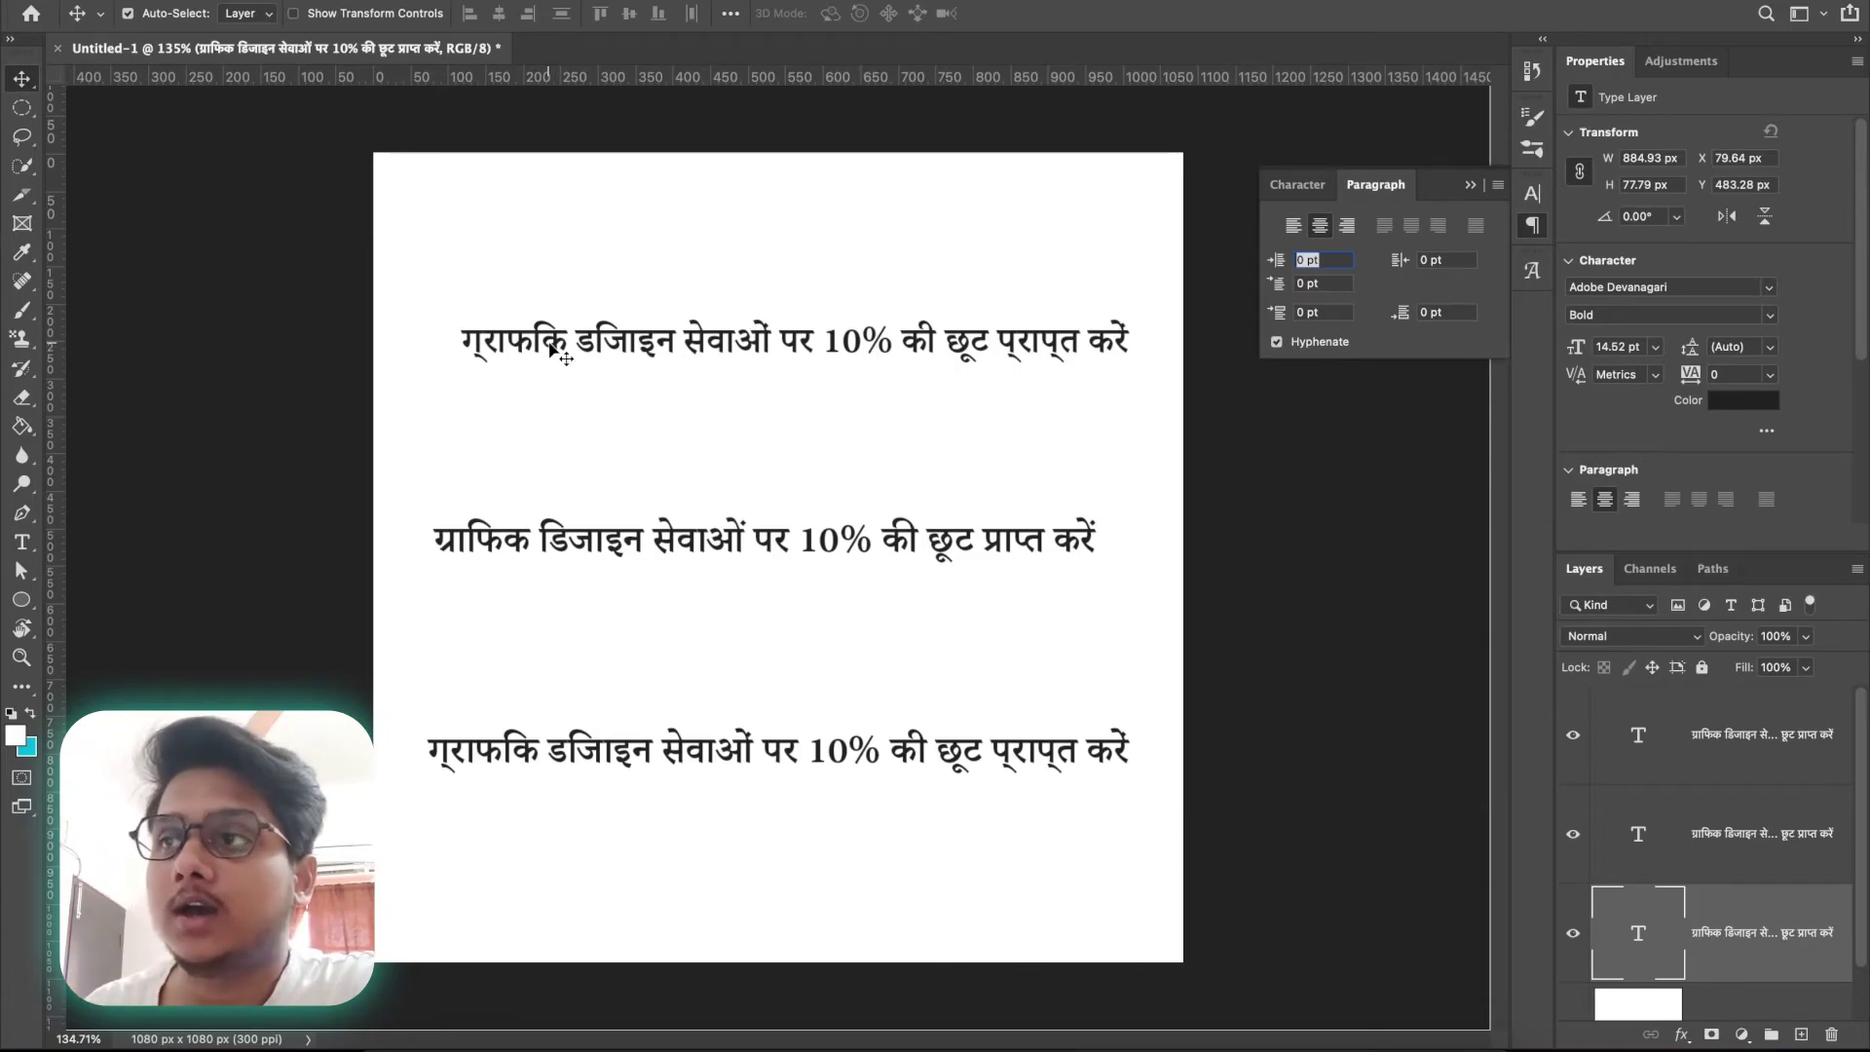
{"action": "left_click", "coordinate": [1498, 185]}
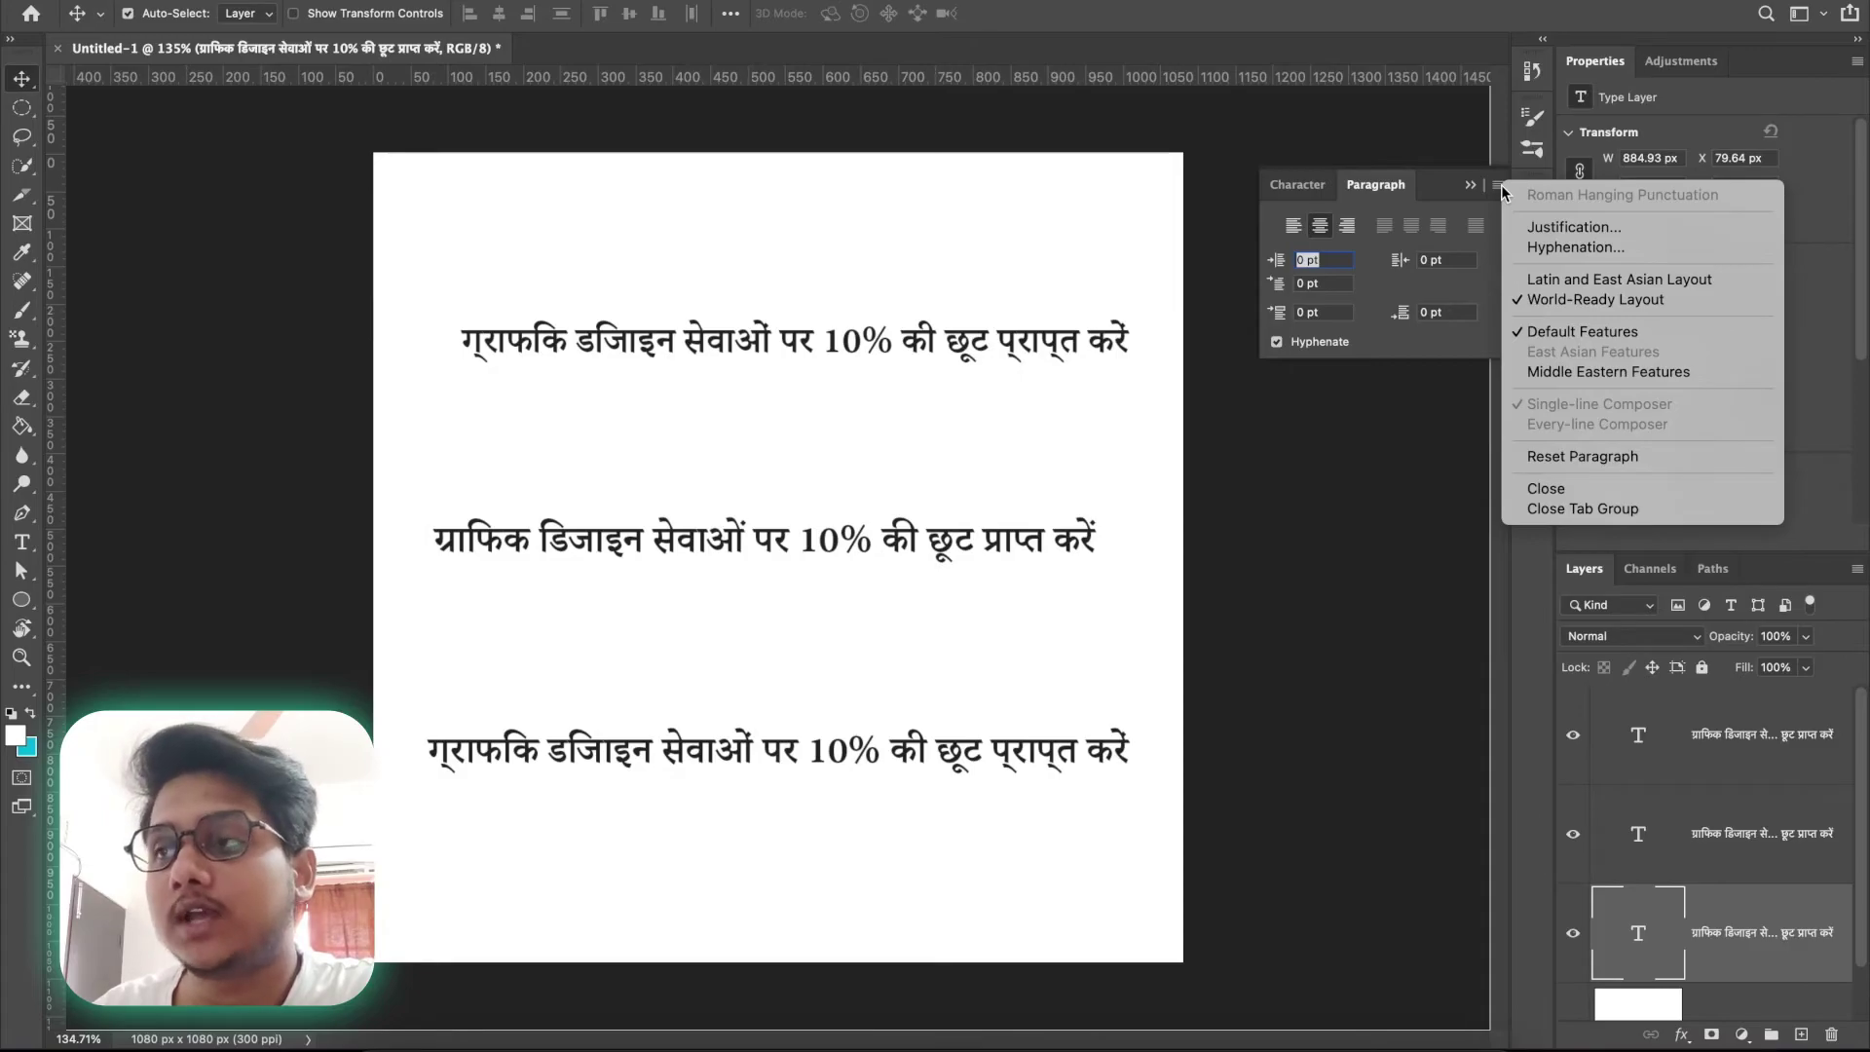
{"action": "left_click", "coordinate": [844, 285]}
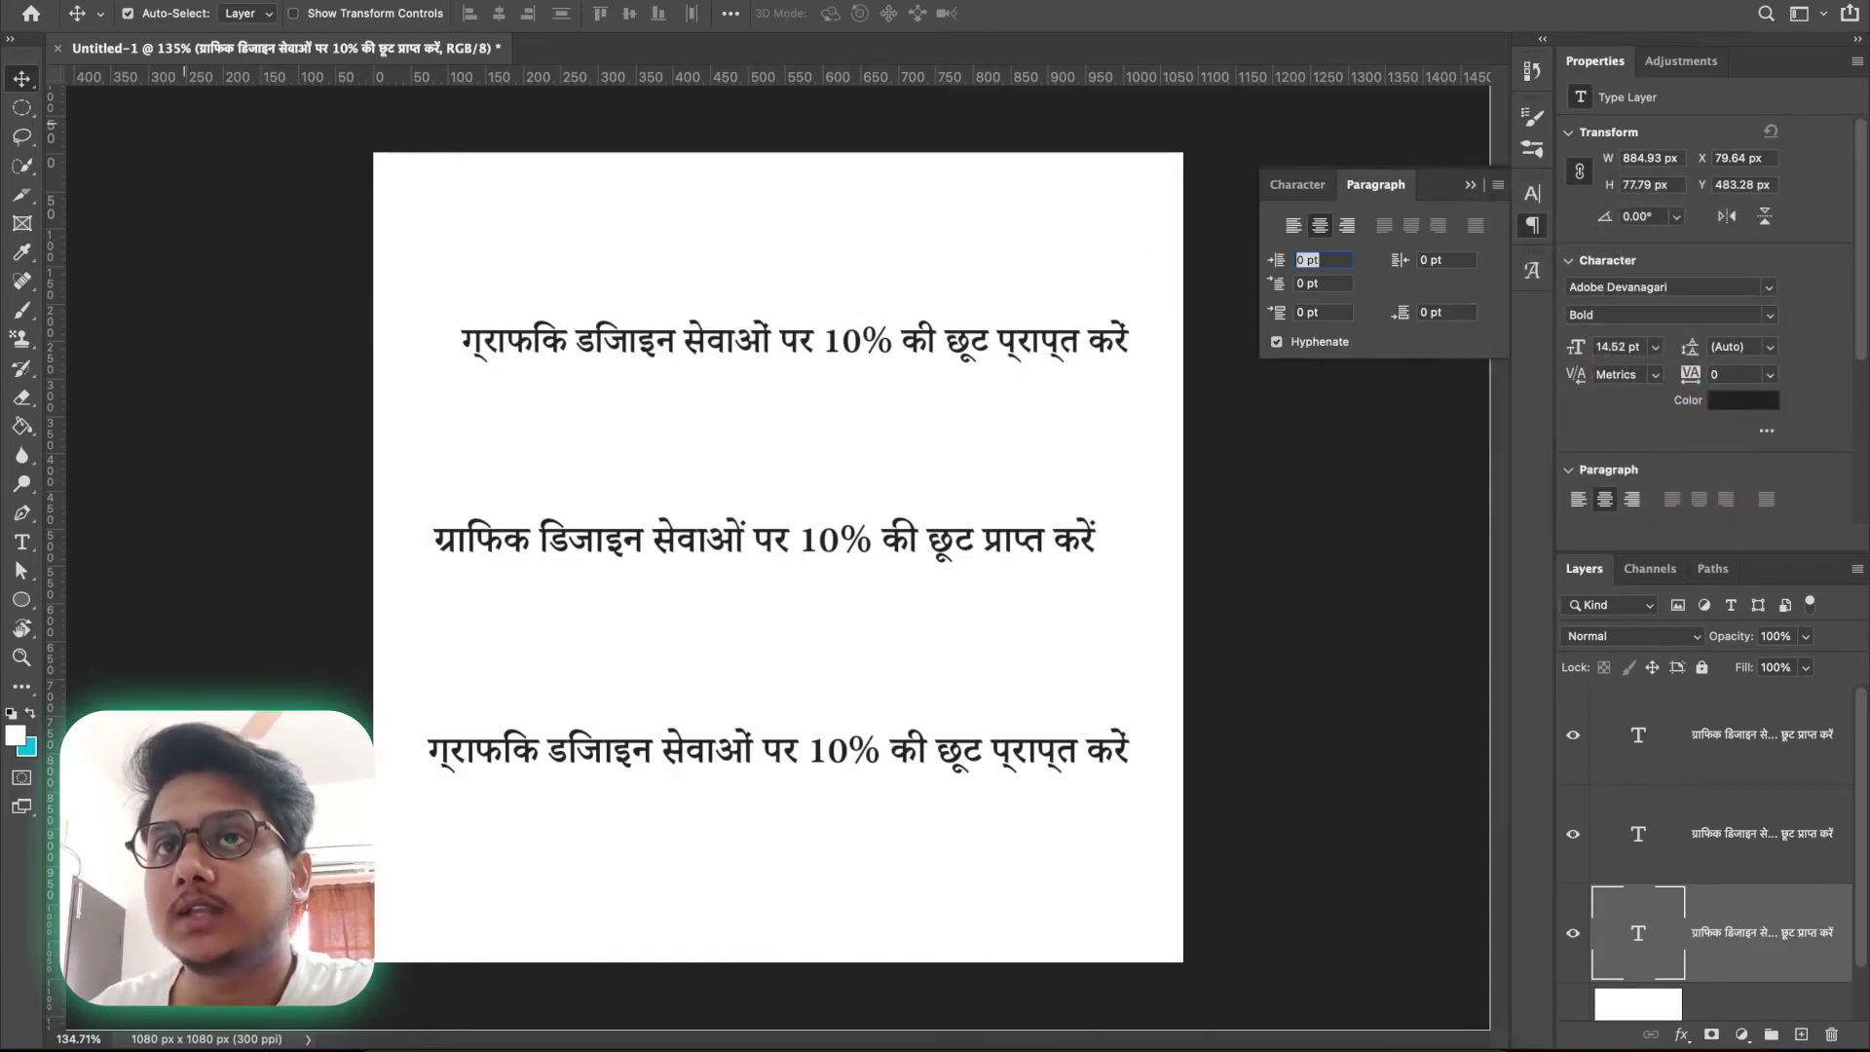
{"action": "left_click", "coordinate": [372, 427]}
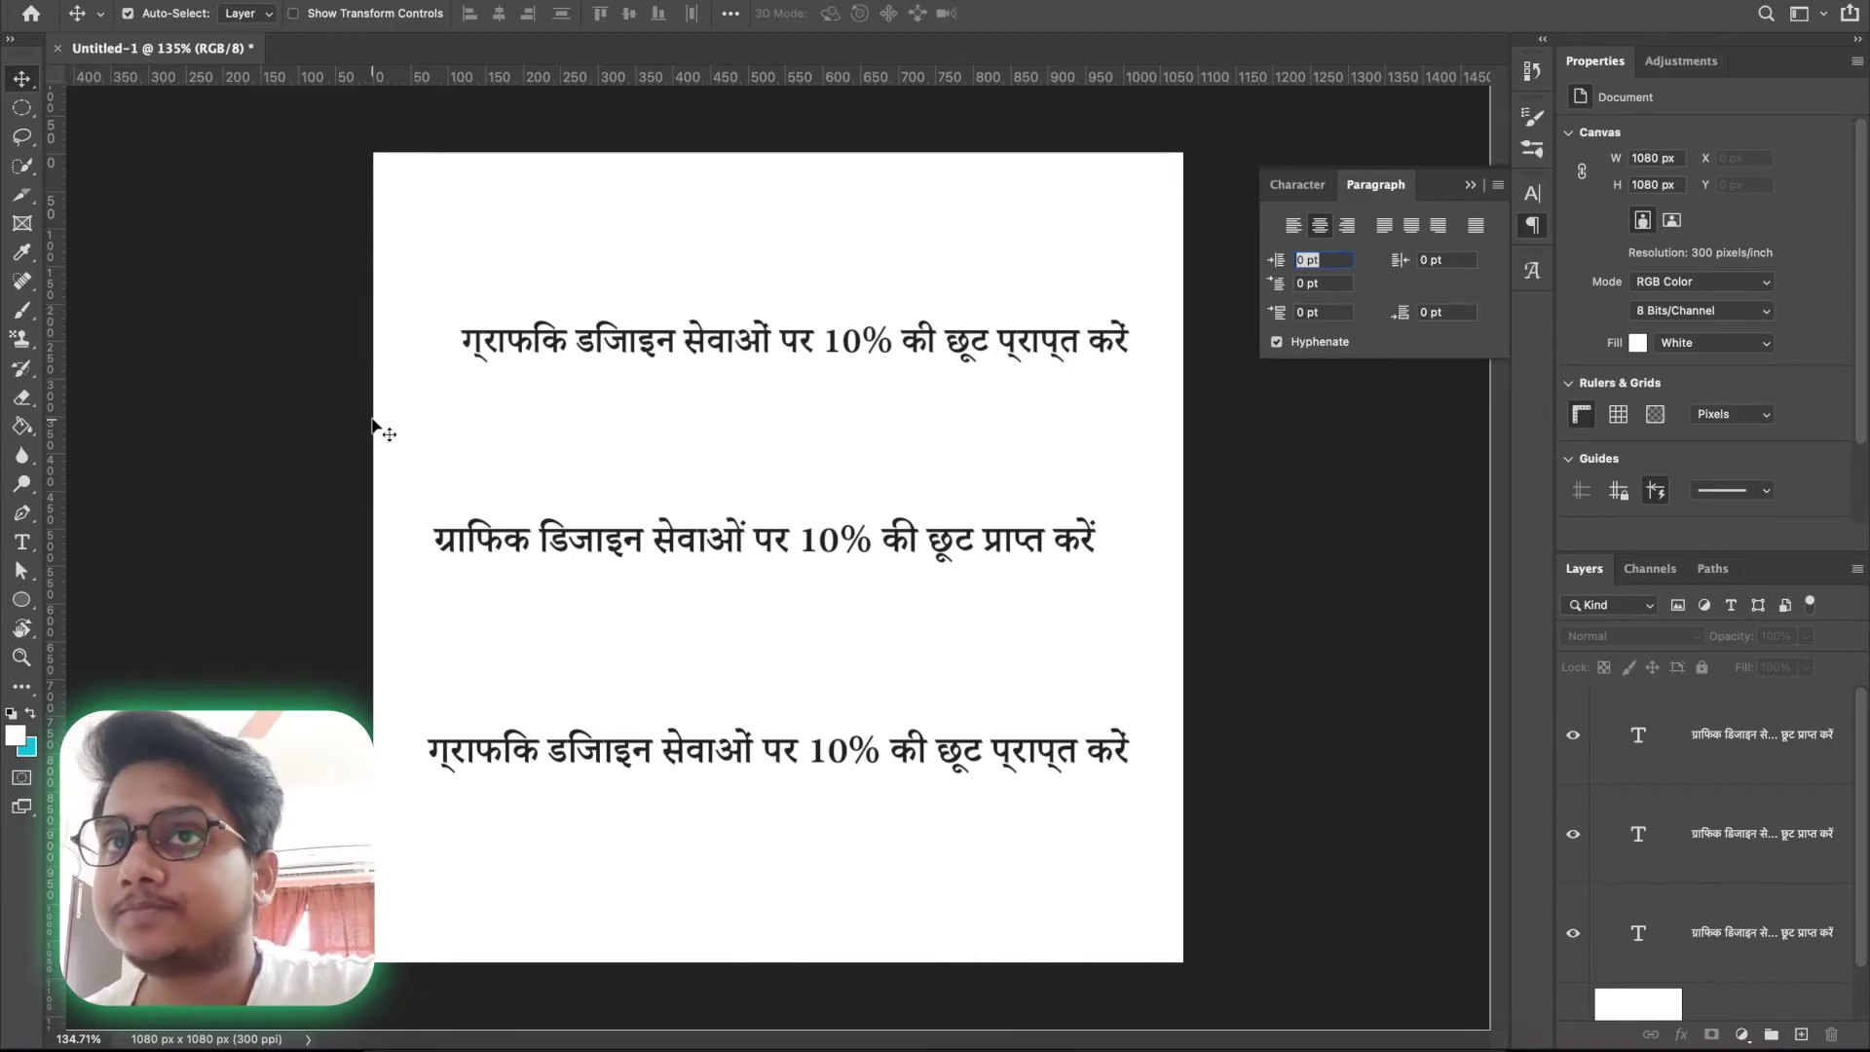
Set the default text engine for new documents to World-Ready Layout in the Type preferences.
{"action": "left_click", "coordinate": [216, 0]}
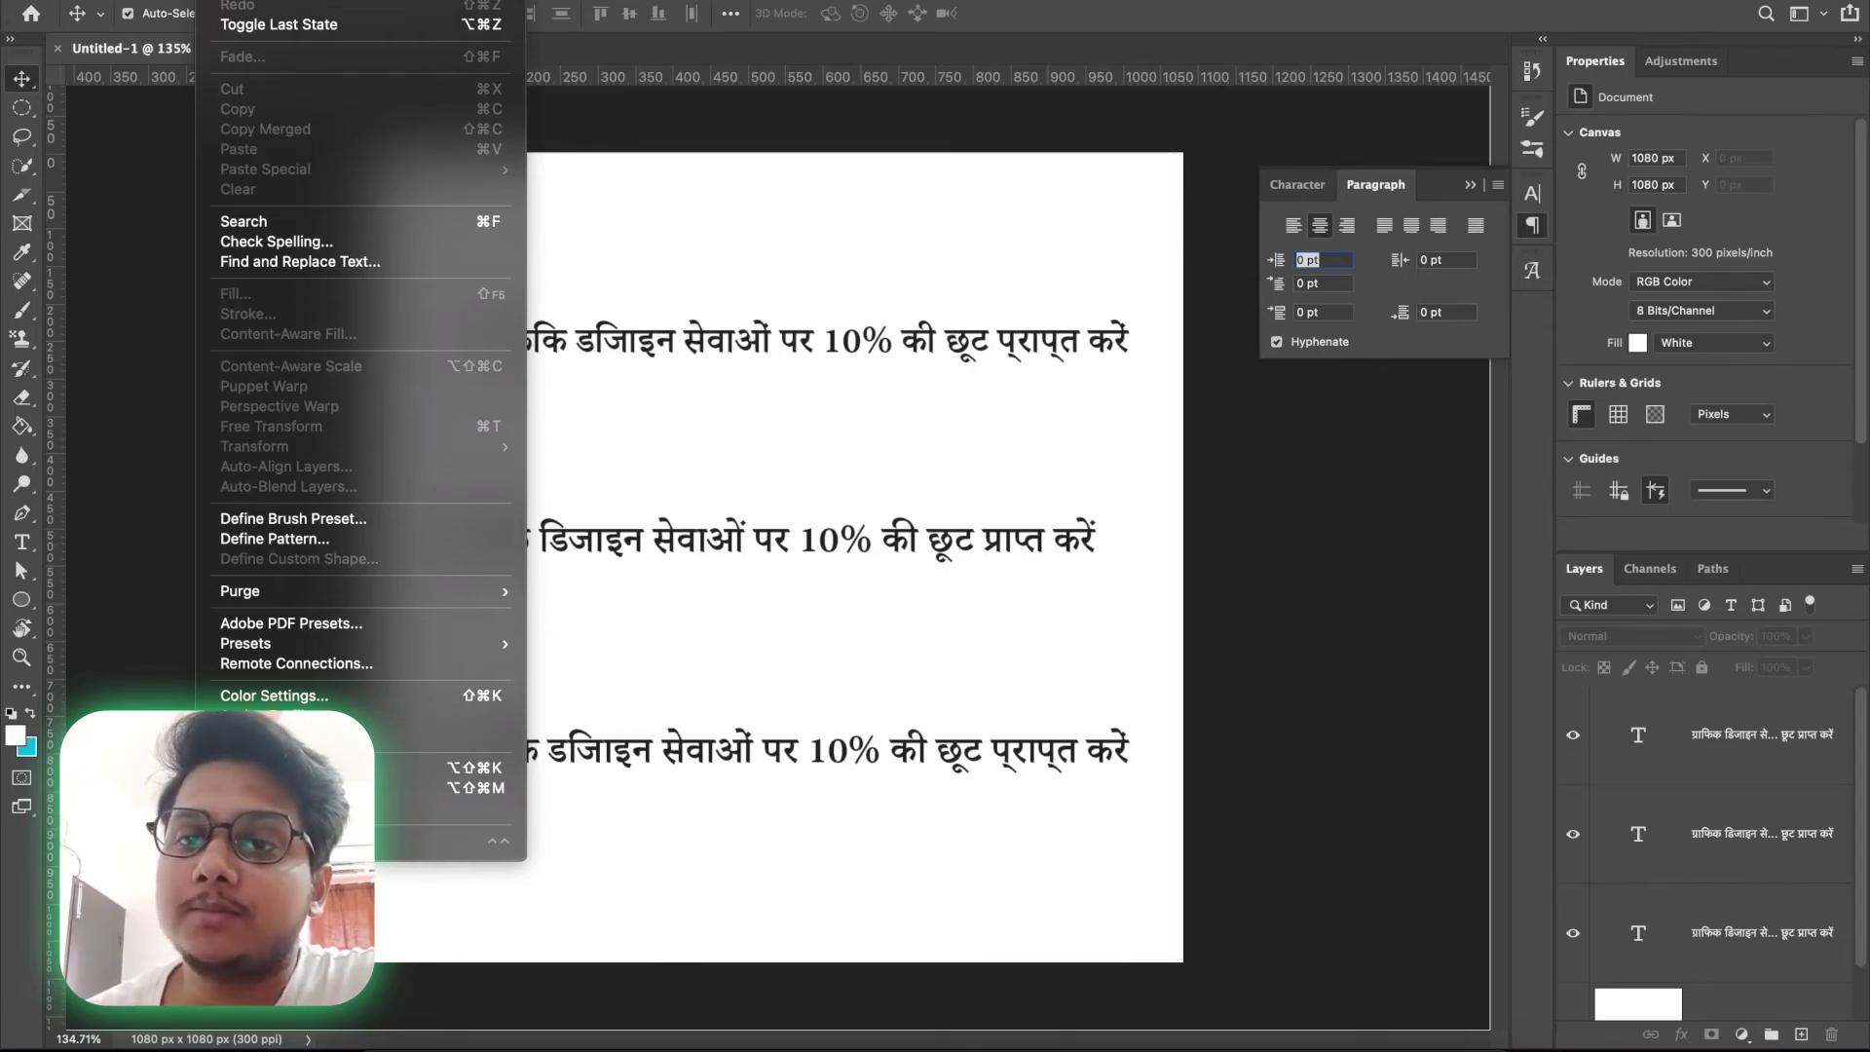
{"action": "mouse_move", "coordinate": [83, 0]}
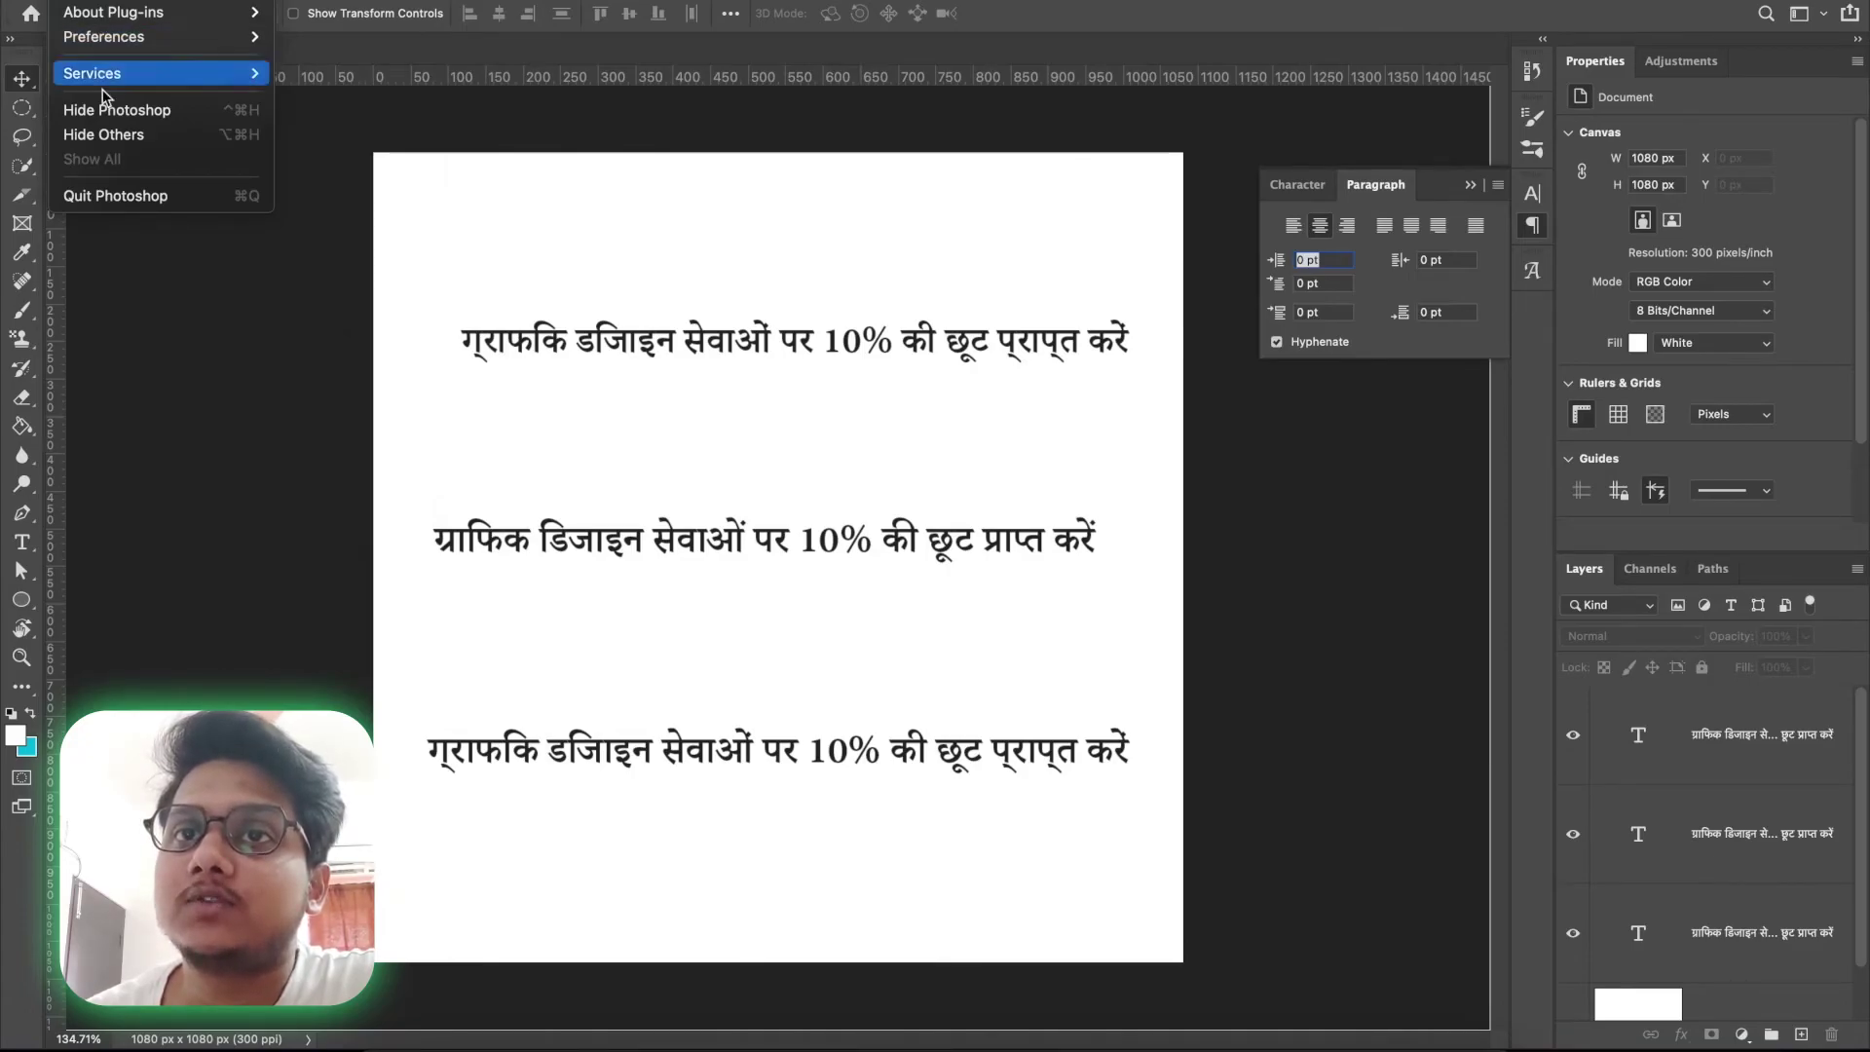
{"action": "left_click", "coordinate": [114, 39]}
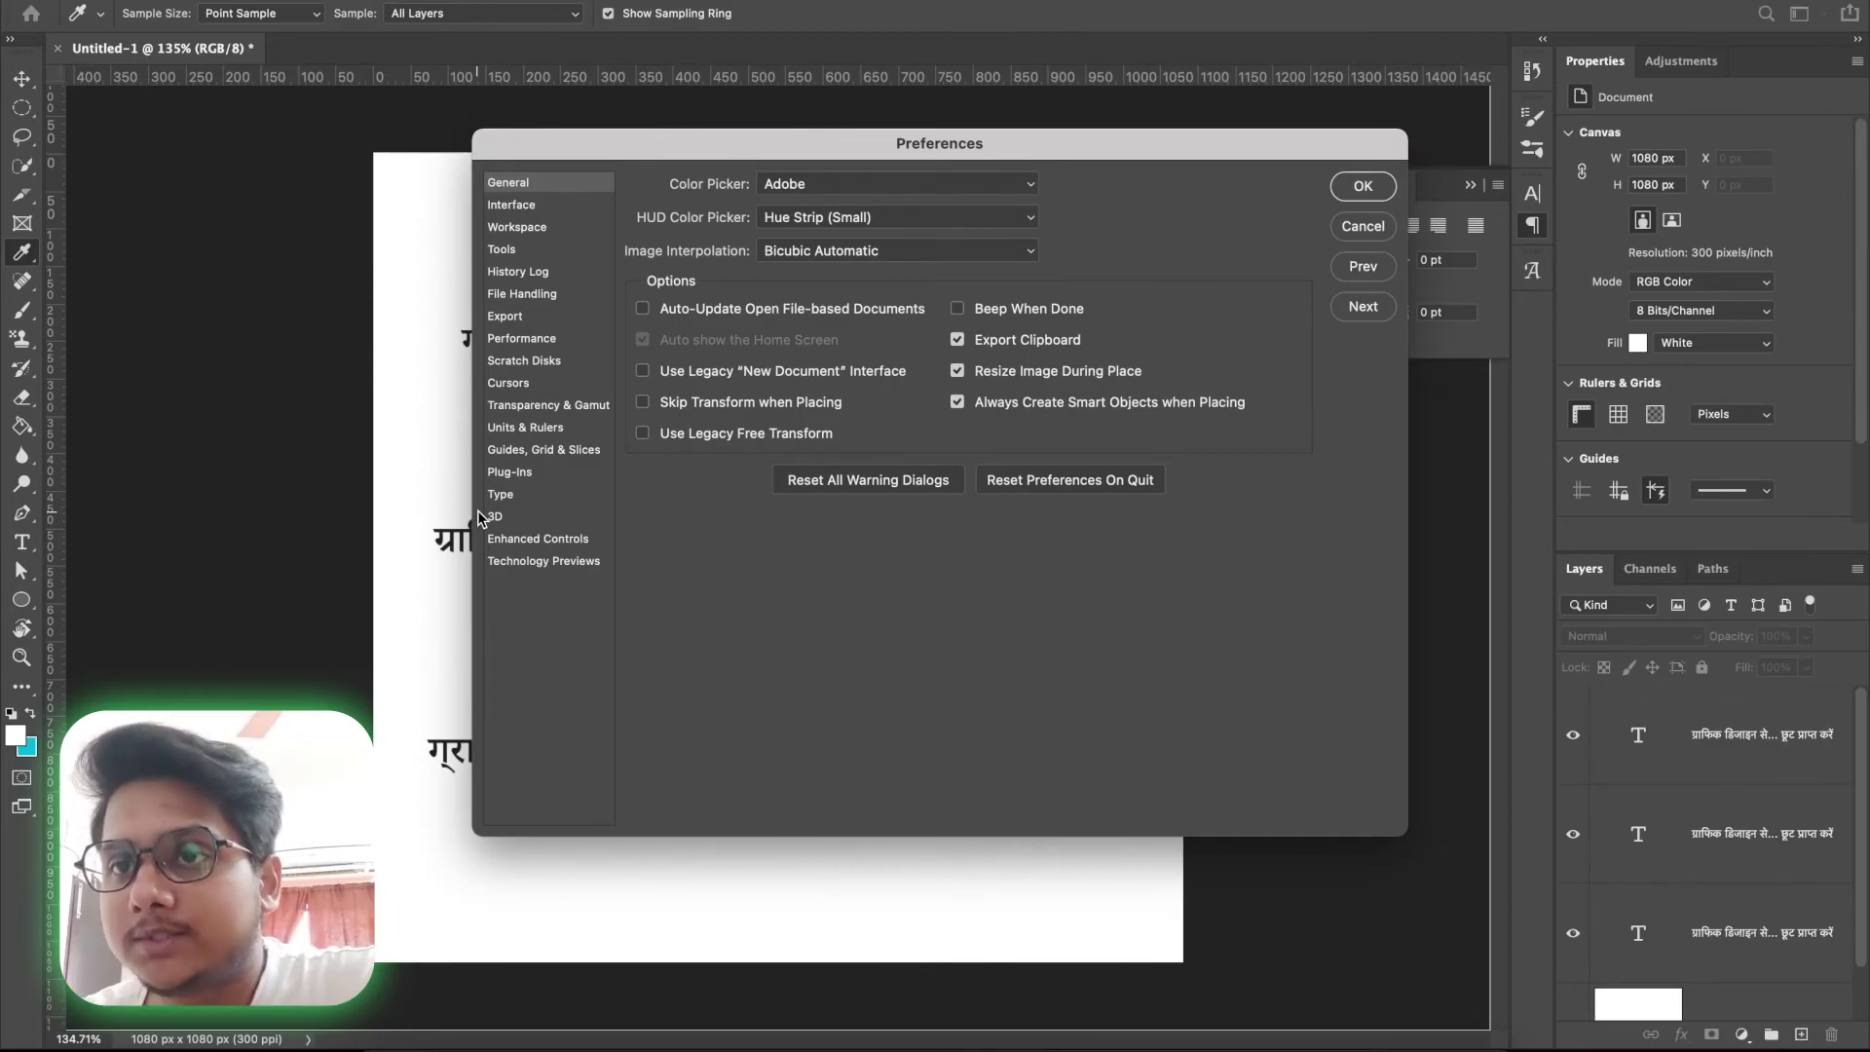
{"action": "left_click", "coordinate": [503, 496]}
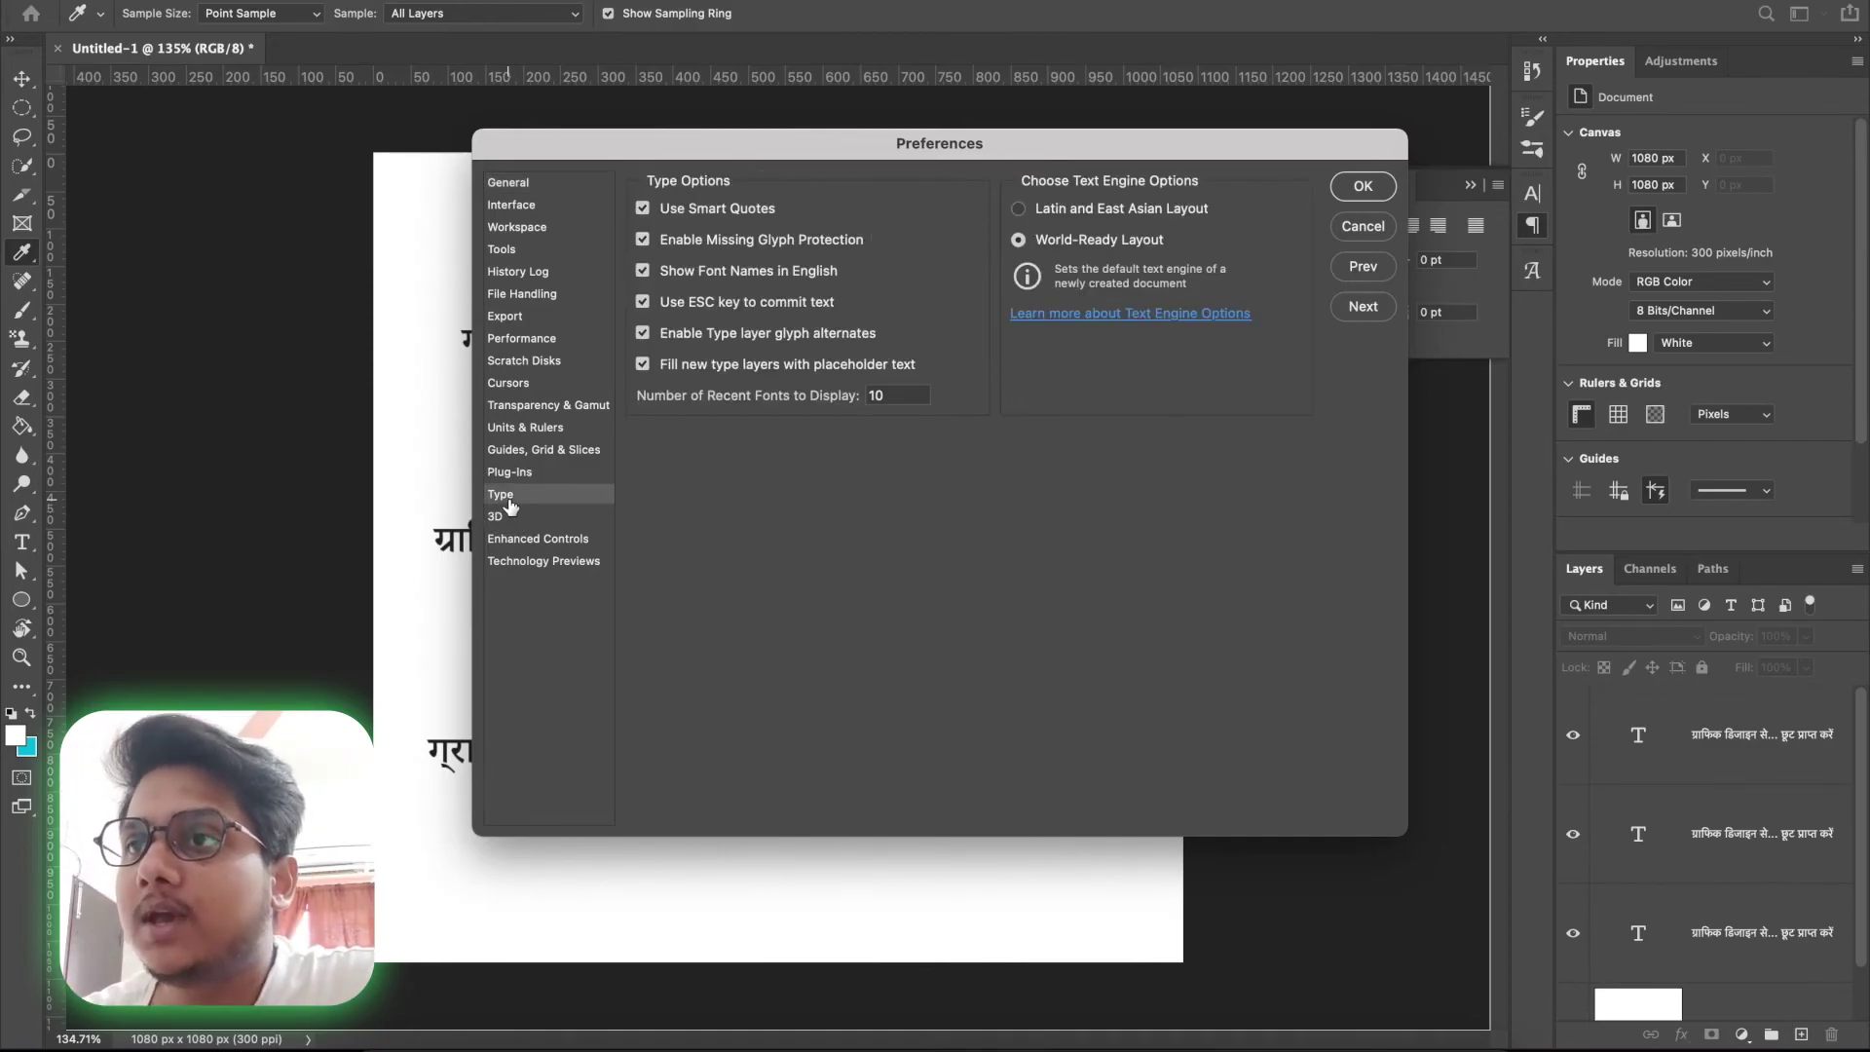
{"action": "left_click", "coordinate": [1019, 208]}
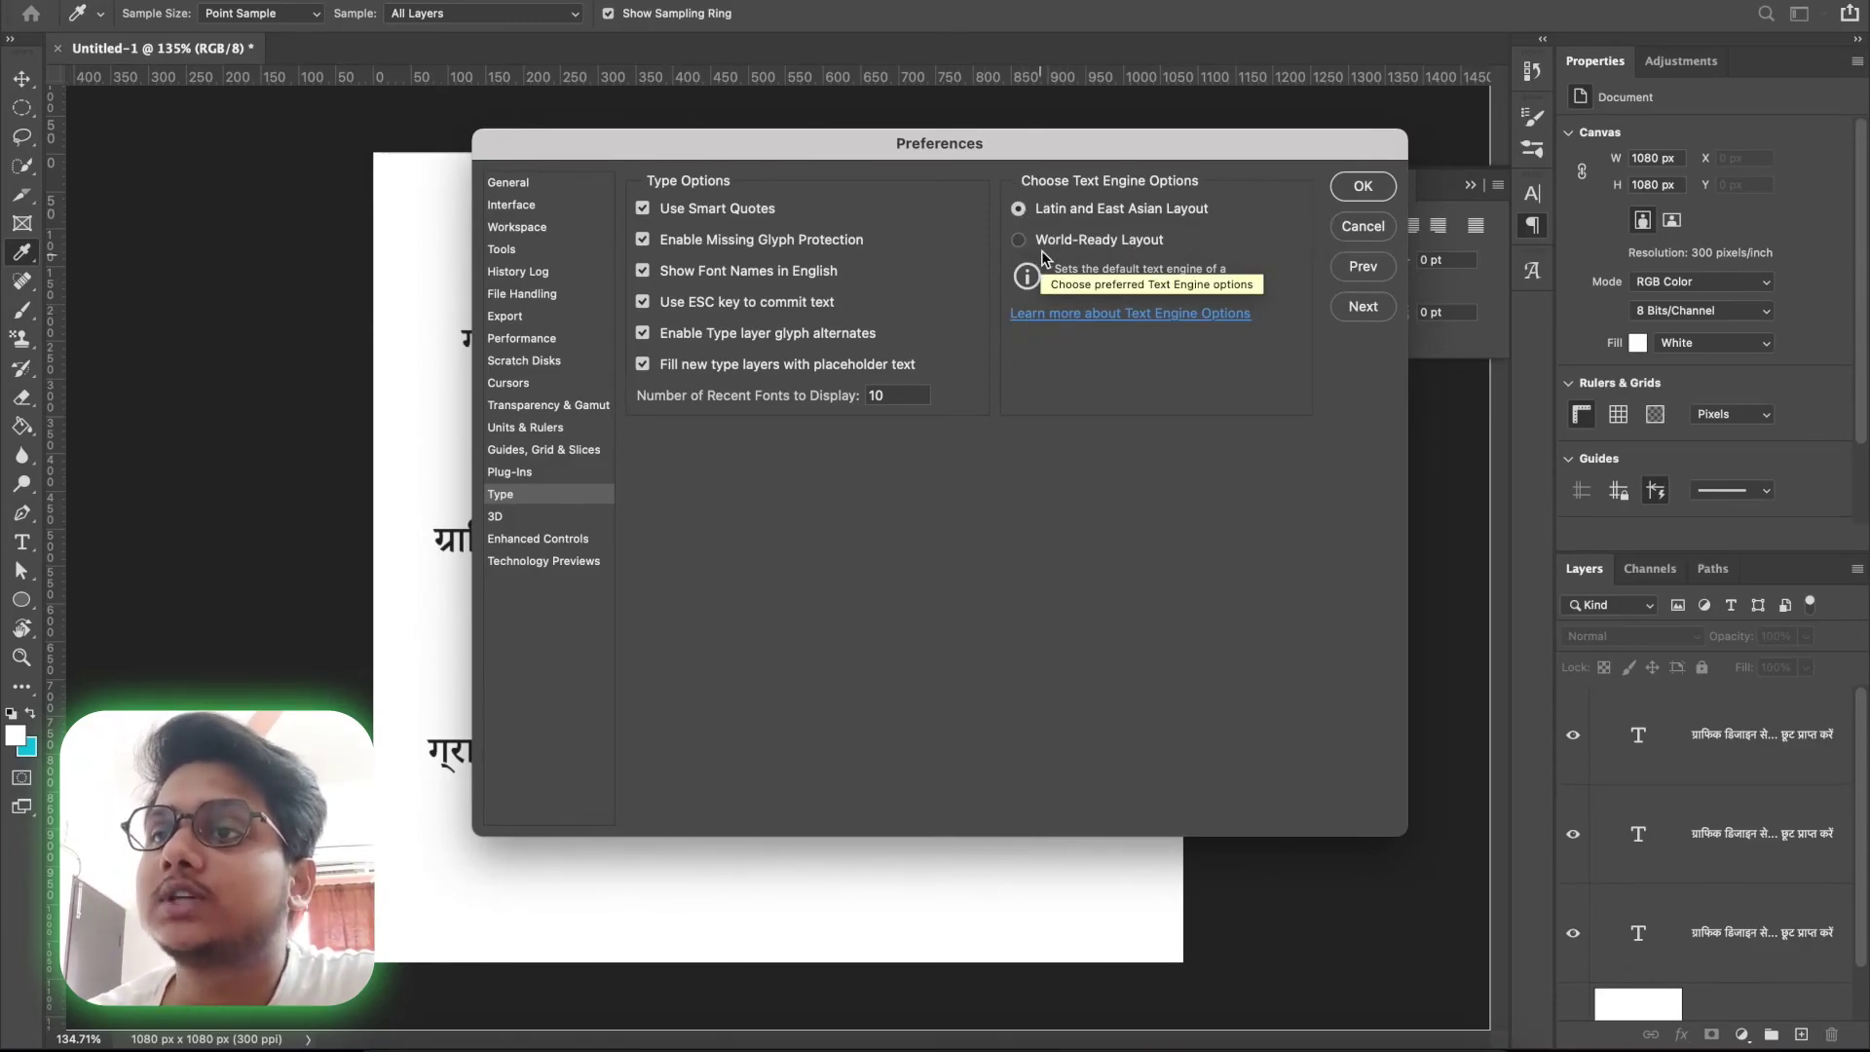
{"action": "left_click", "coordinate": [1052, 244]}
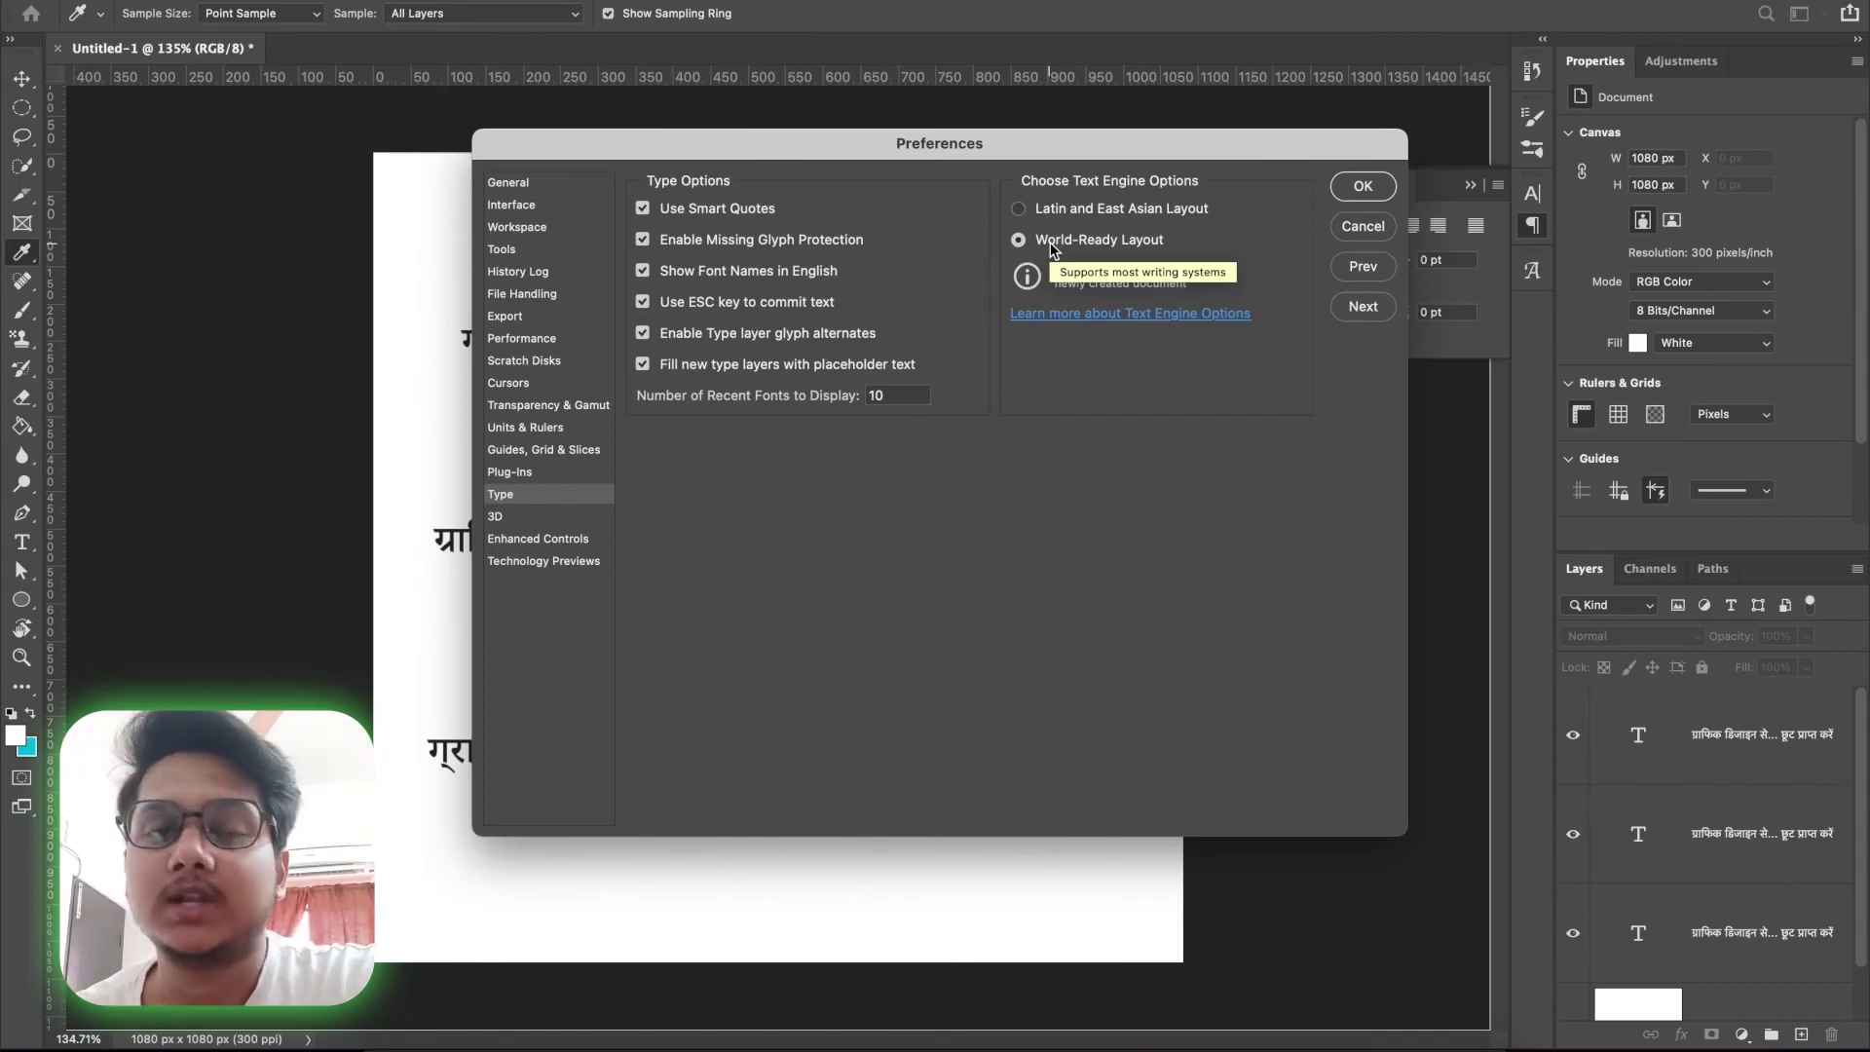
{"action": "key", "text": "Return"}
Check which text layout is active in the paragraph options with no layer selected.
{"action": "key", "text": "v"}
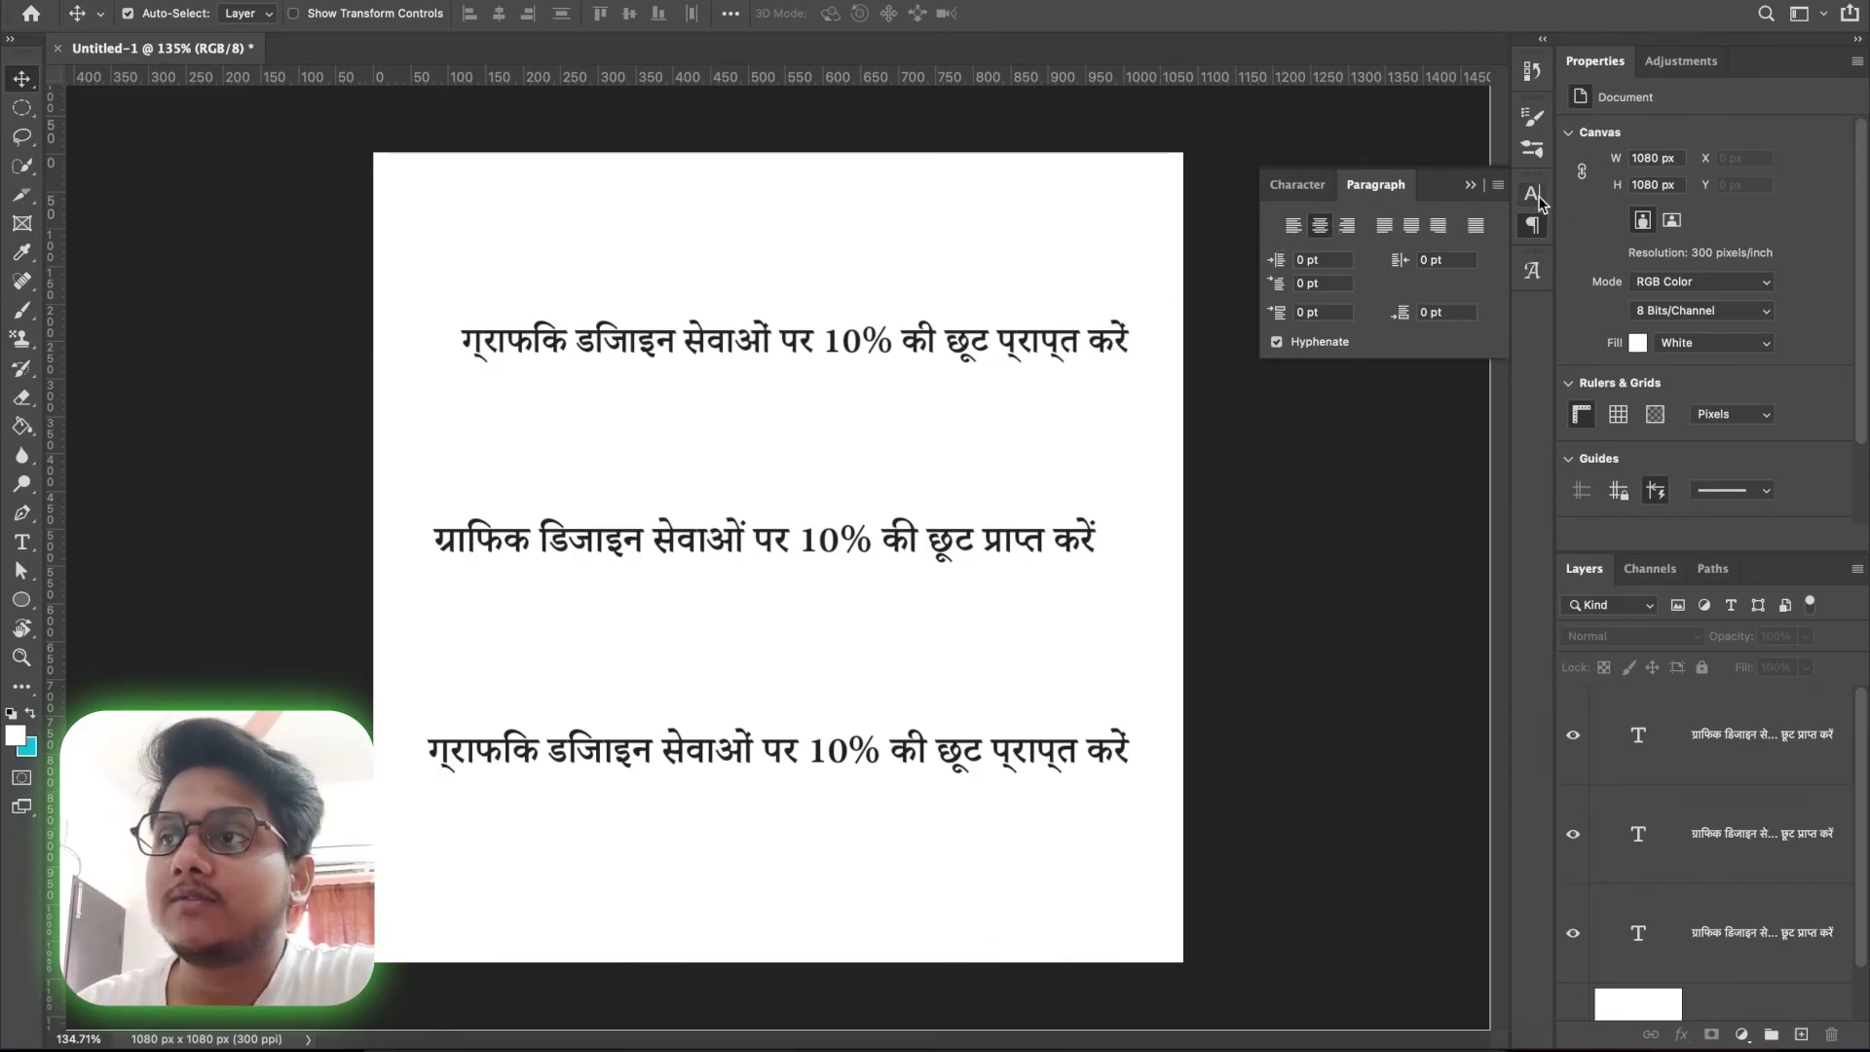
{"action": "left_click", "coordinate": [1498, 185]}
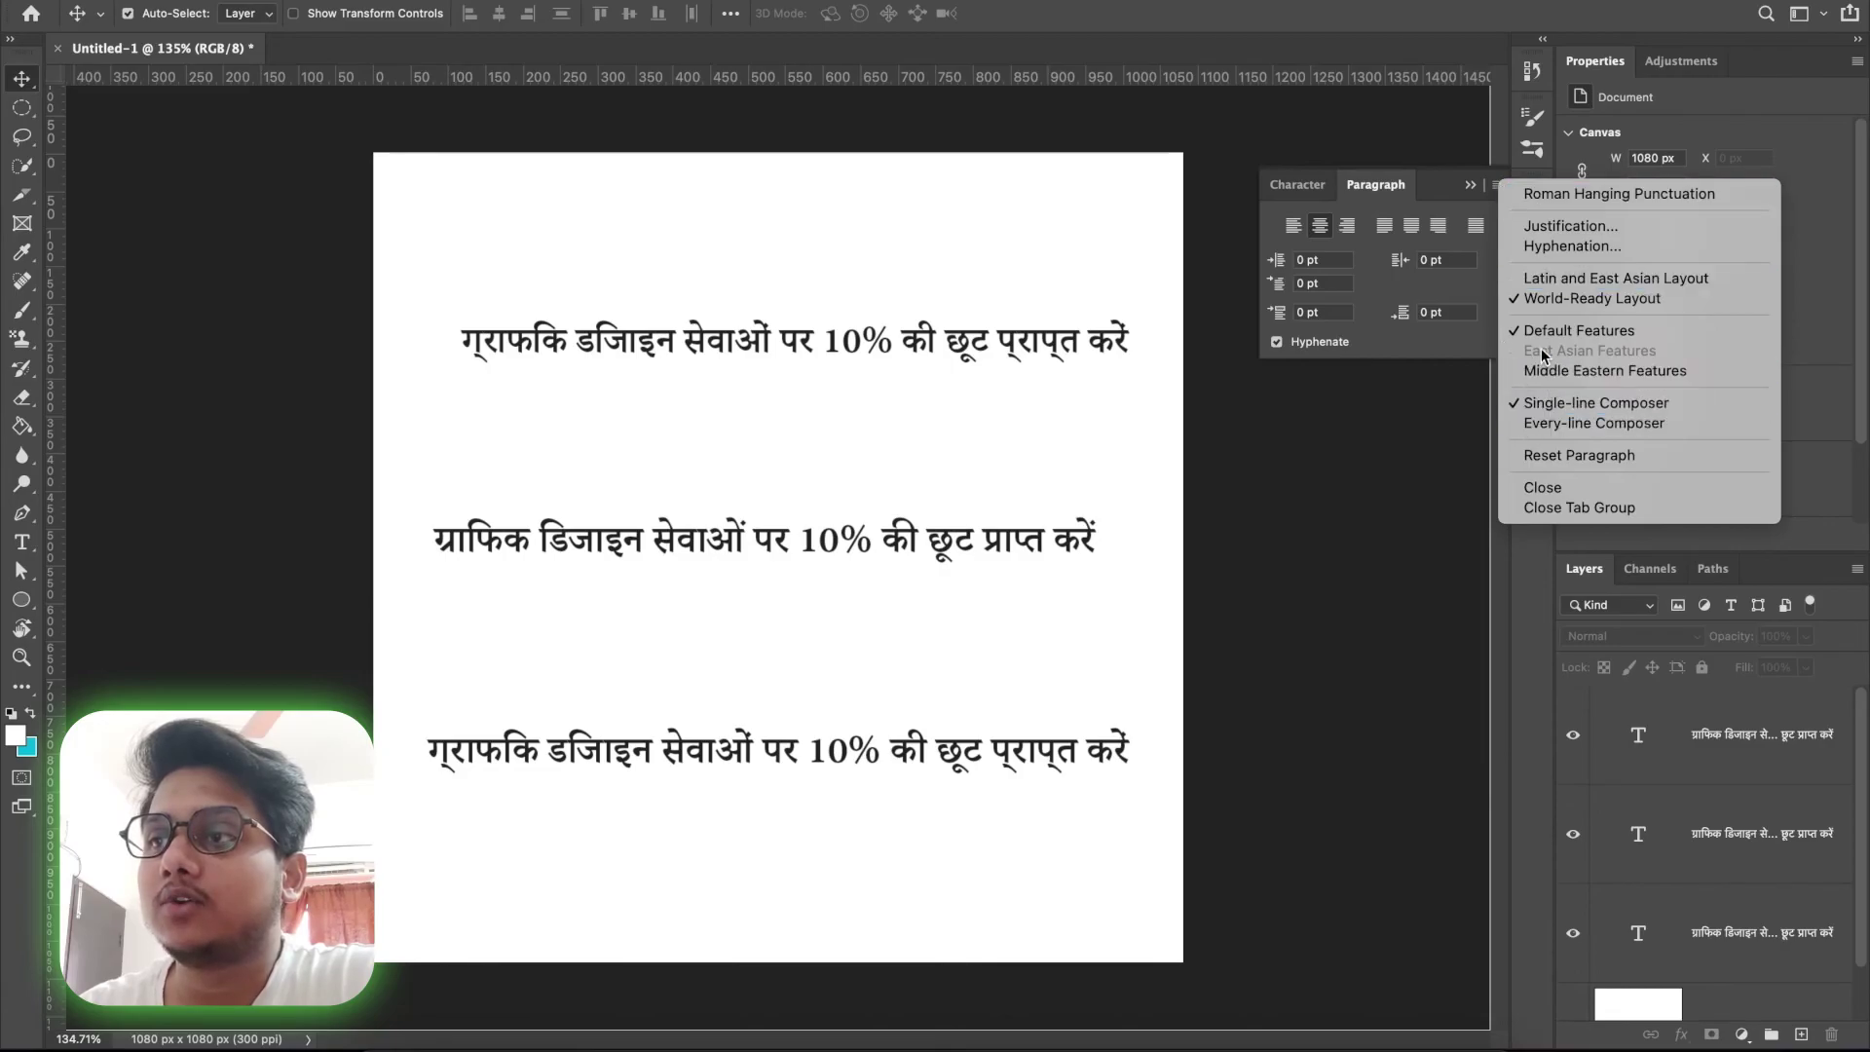
{"action": "left_click", "coordinate": [1369, 440]}
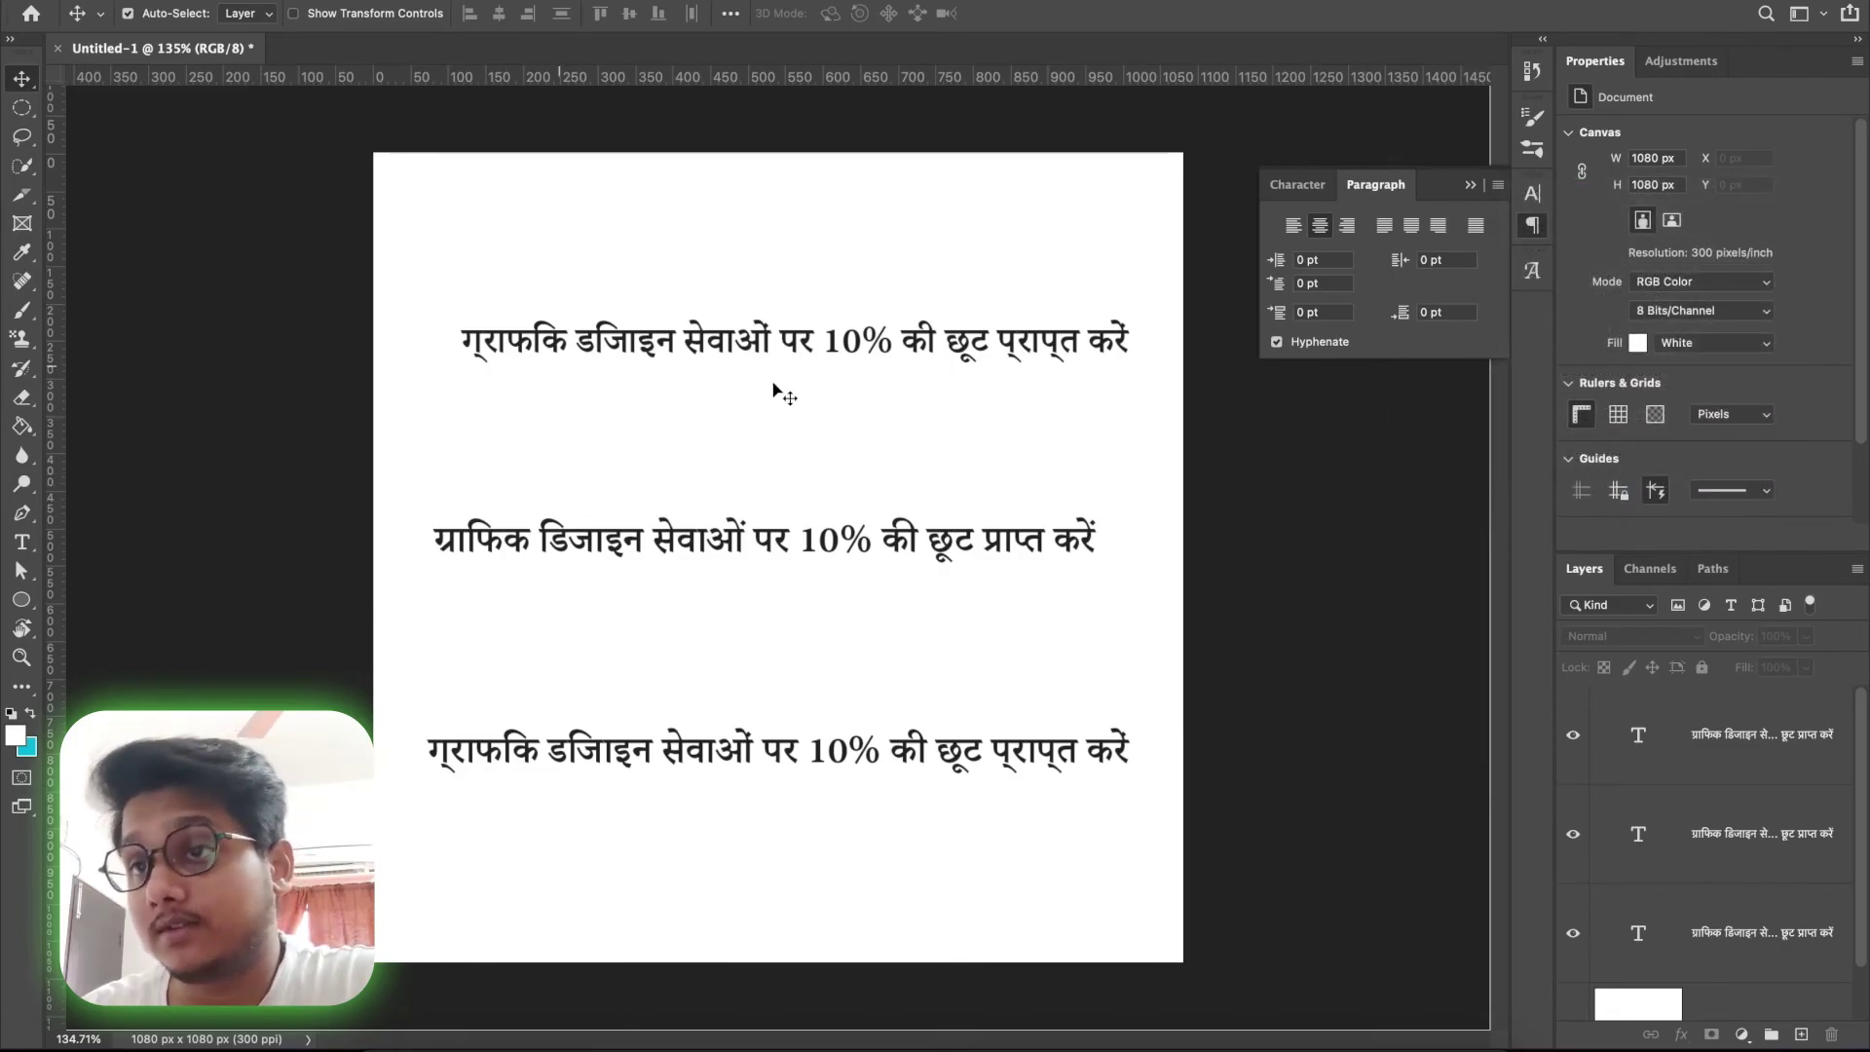